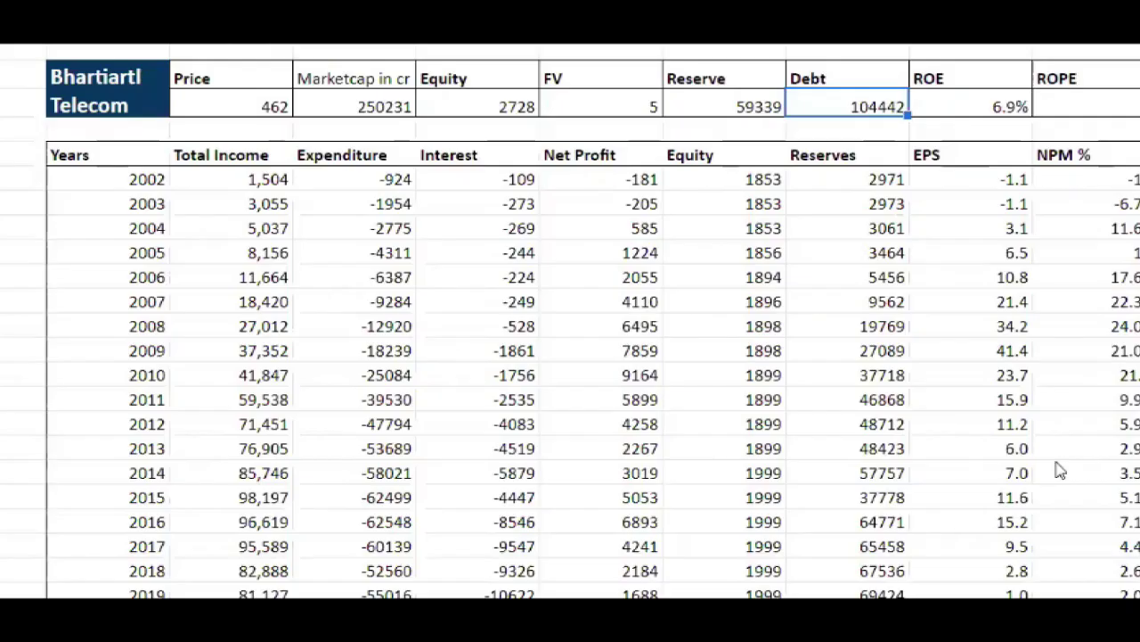
# Examine the Segment Sales table, checking the revenue share of each segment from India-Mobile to Digital TV
pyautogui.scroll(-9, 619, 334)
pyautogui.scroll(-4, 588, 297)
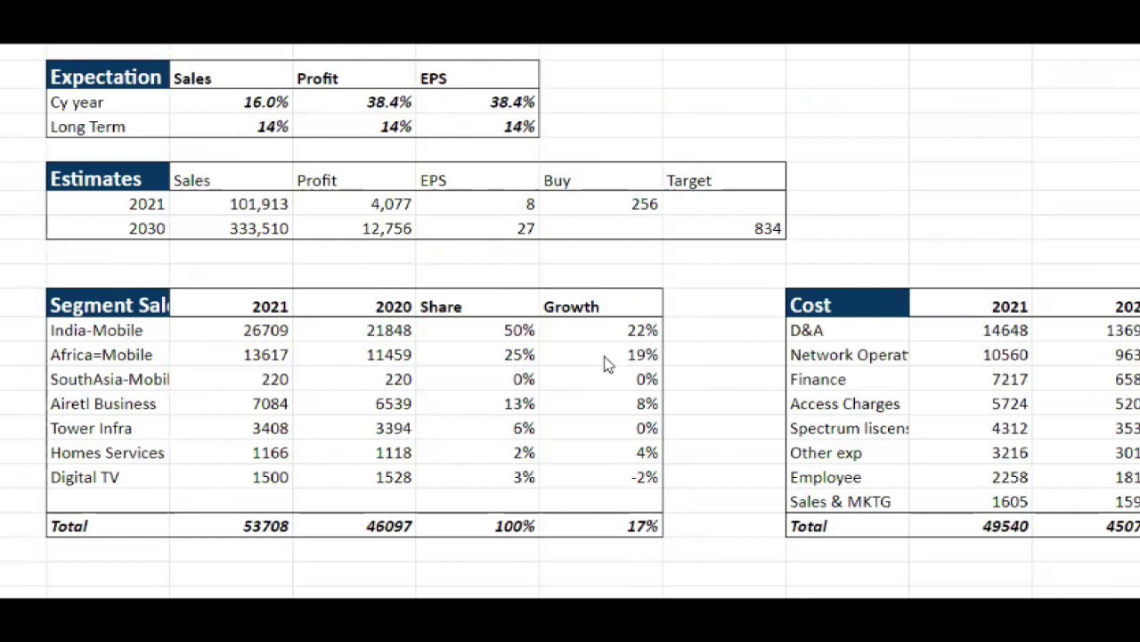
pyautogui.click(524, 339)
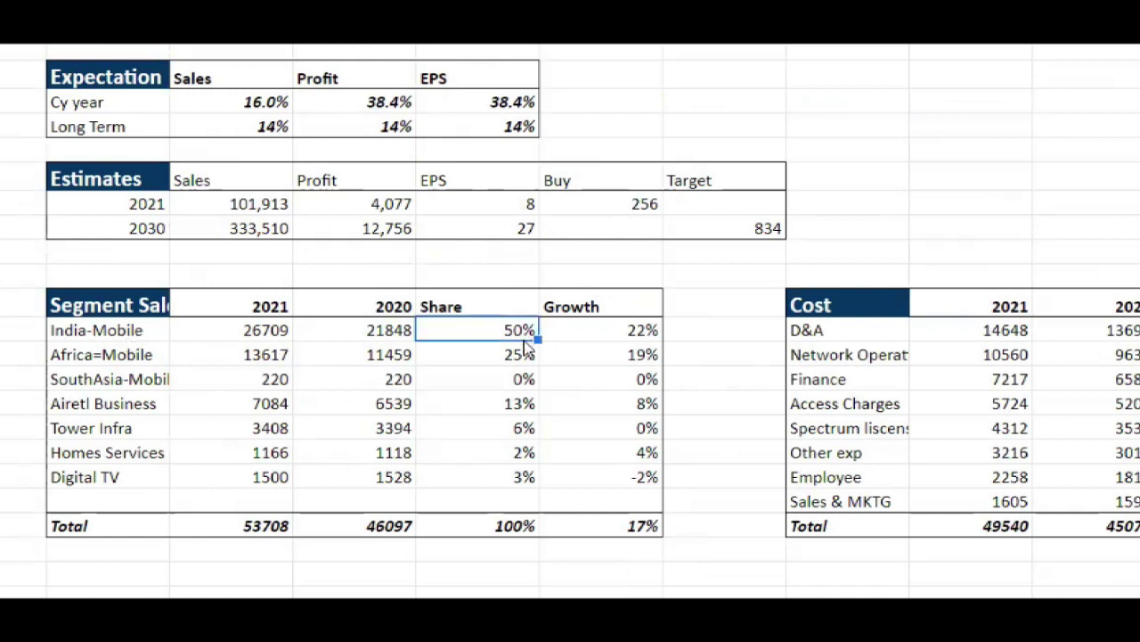
pyautogui.click(160, 334)
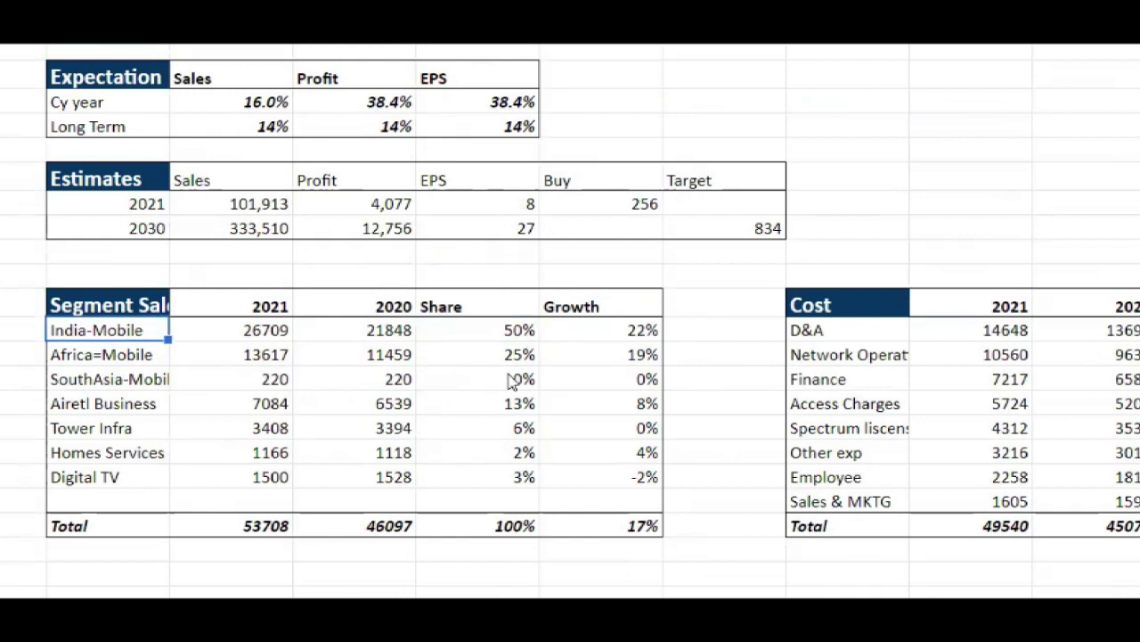
pyautogui.click(526, 358)
pyautogui.click(142, 357)
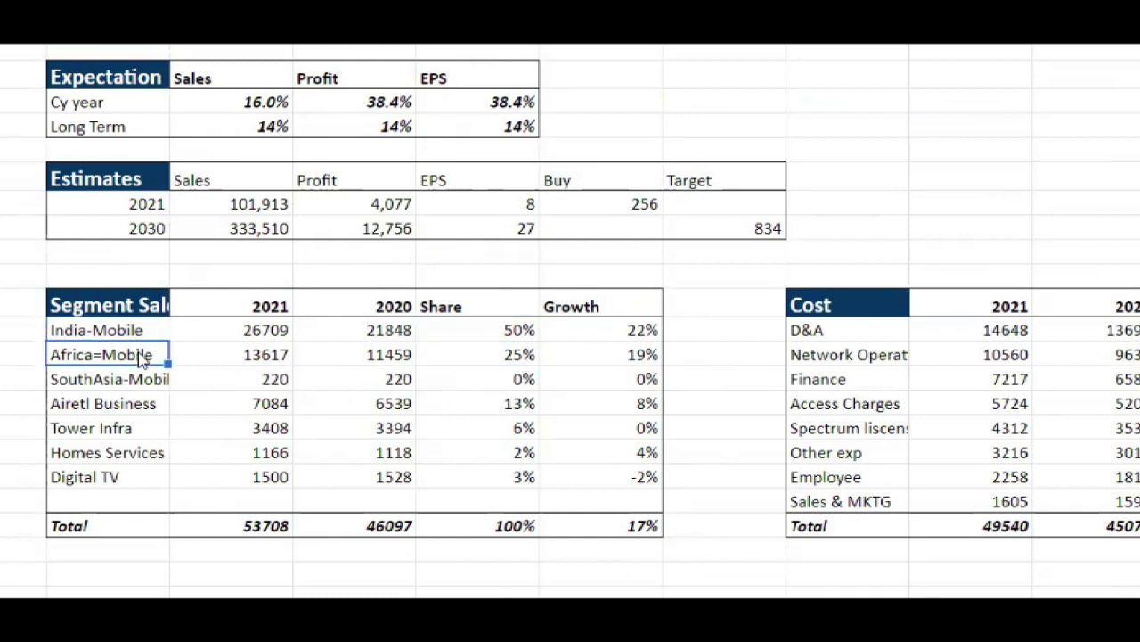
pyautogui.click(517, 405)
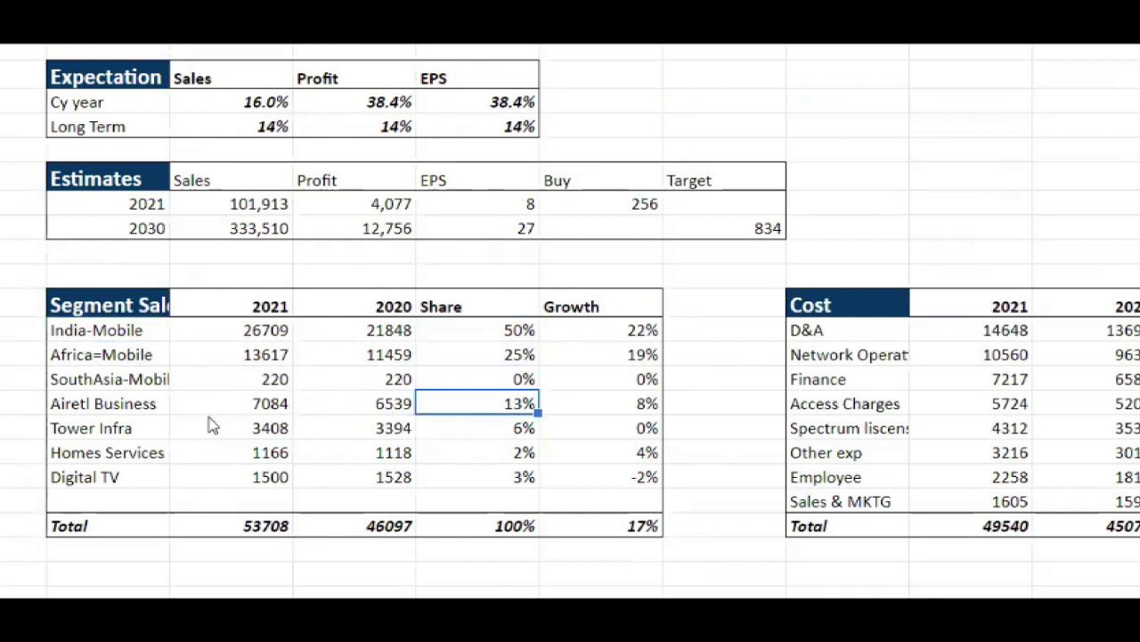
pyautogui.click(154, 408)
pyautogui.click(524, 430)
pyautogui.click(155, 430)
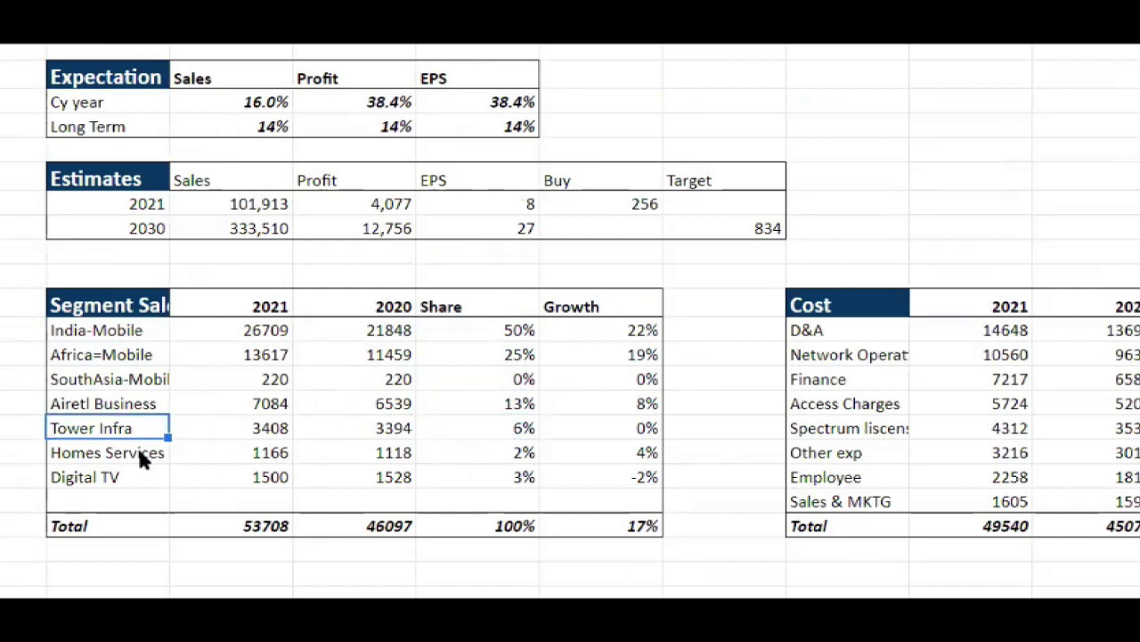
pyautogui.click(503, 477)
pyautogui.moveTo(107, 477); pyautogui.dragTo(114, 334)
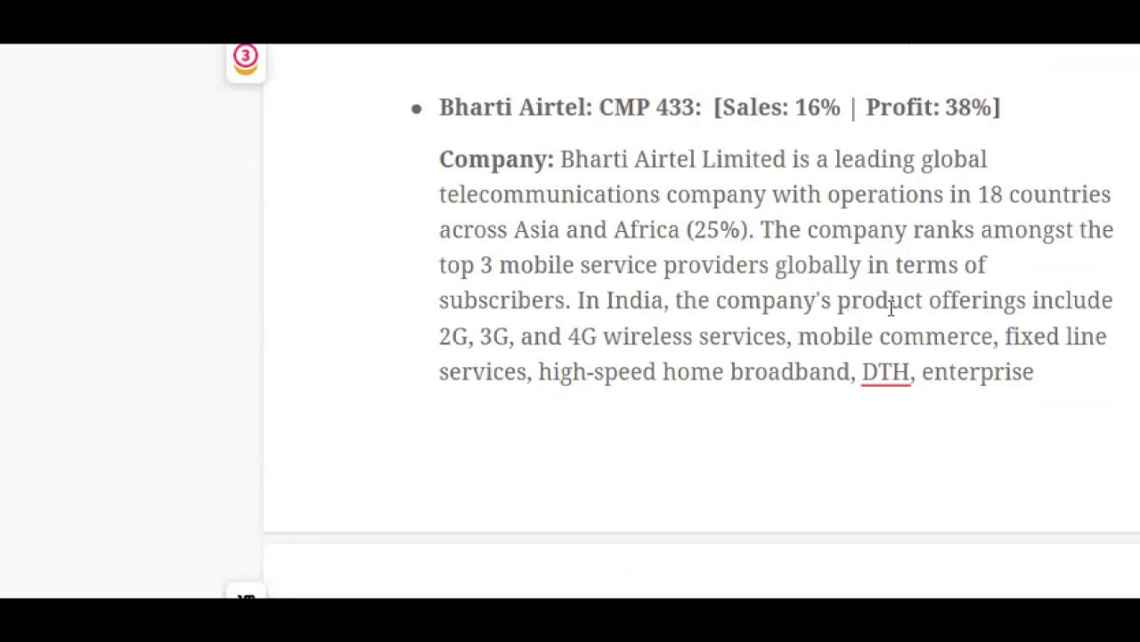
# Read the company description in the Bharti Airtel write-up, highlighting the wireless, mobile commerce, fixed line, home broadband and DTH offerings
pyautogui.scroll(-2, 735, 331)
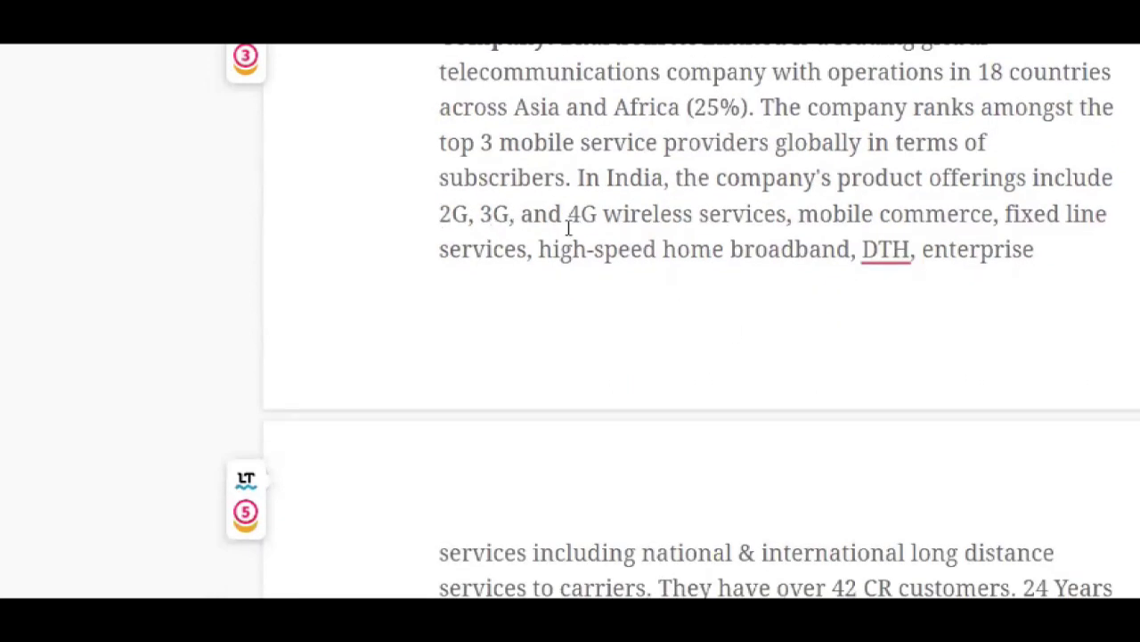
pyautogui.moveTo(432, 212); pyautogui.dragTo(511, 213)
pyautogui.click(624, 328)
pyautogui.moveTo(799, 215); pyautogui.dragTo(716, 247)
pyautogui.click(723, 290)
pyautogui.moveTo(553, 249); pyautogui.dragTo(835, 250)
pyautogui.click(871, 250)
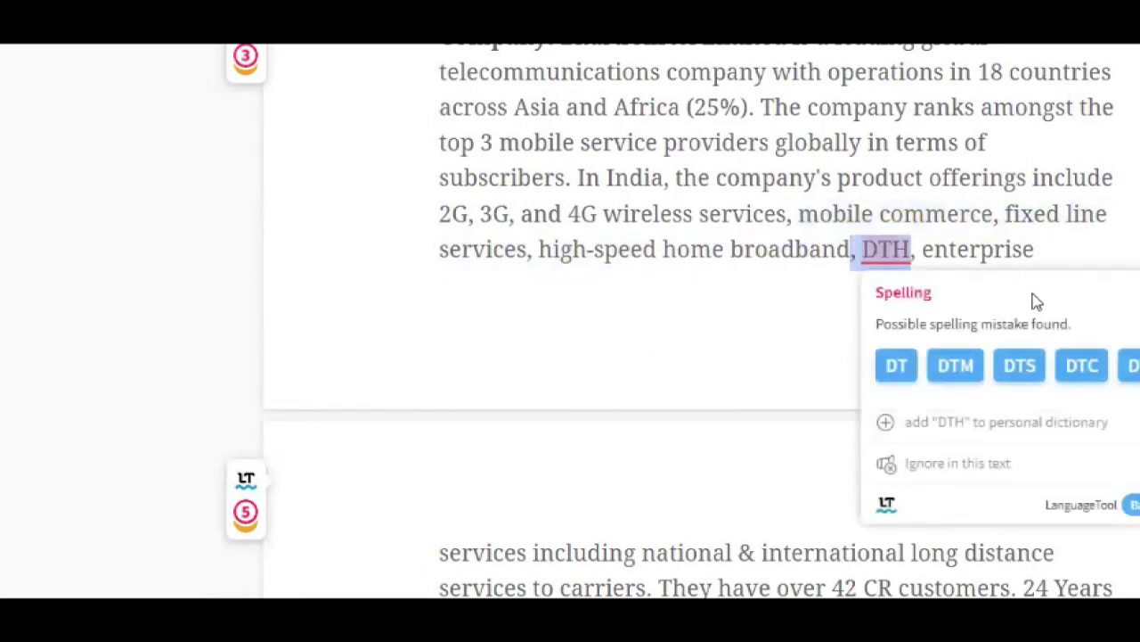
pyautogui.scroll(-3, 633, 244)
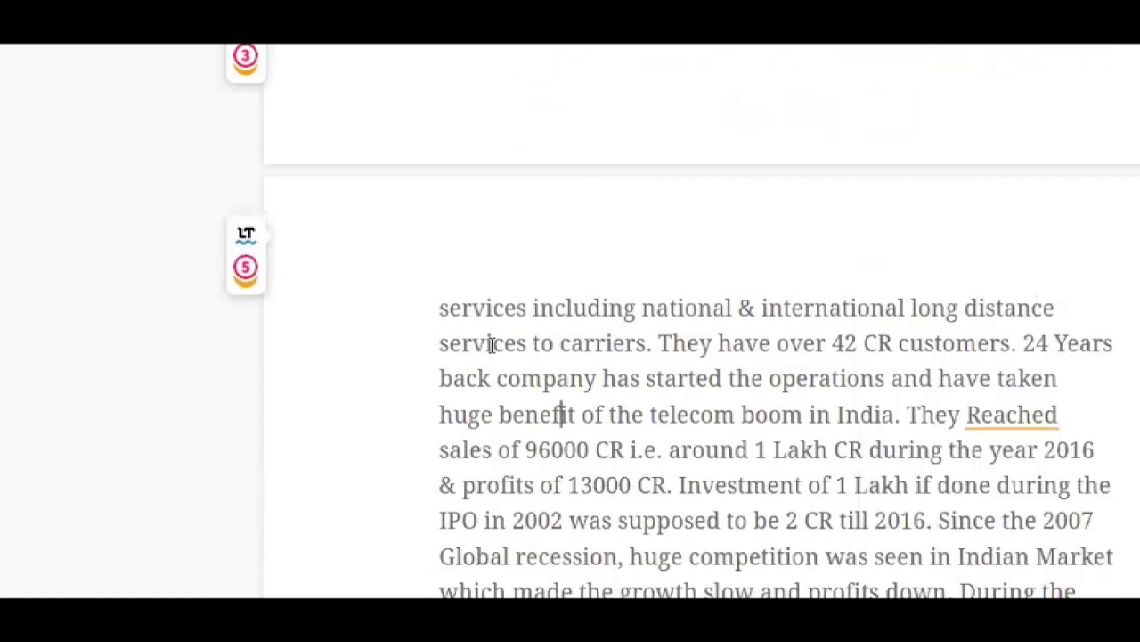
# Read on through the Bharti Airtel description, highlighting the passages on long distance services, customer base, start of operations and telecom boom
pyautogui.moveTo(440, 307); pyautogui.dragTo(667, 343)
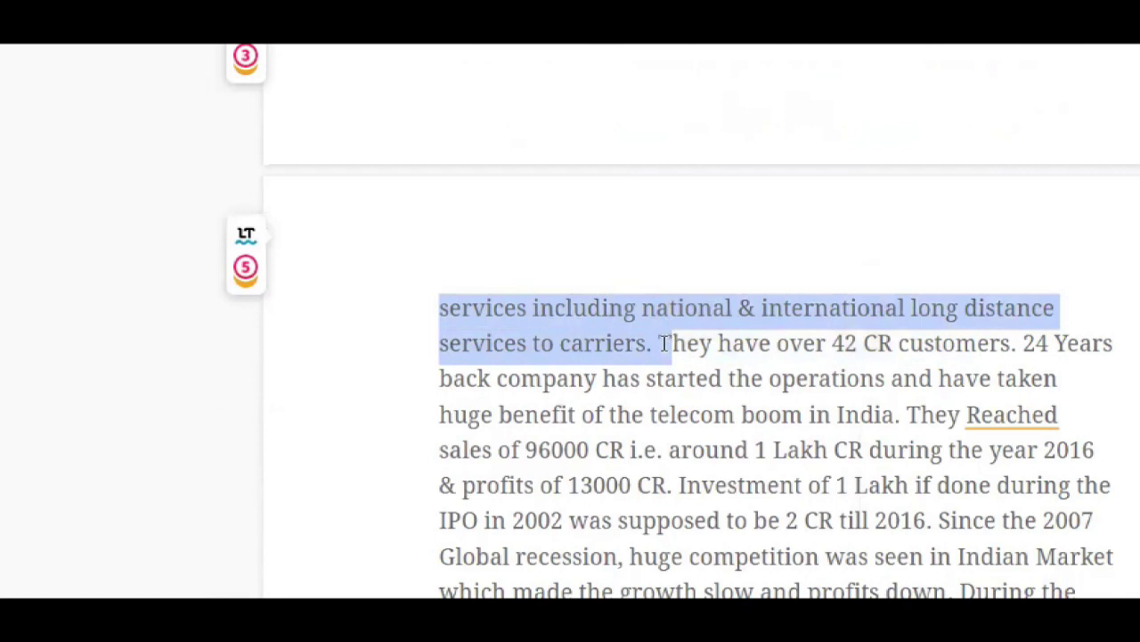
pyautogui.click(714, 343)
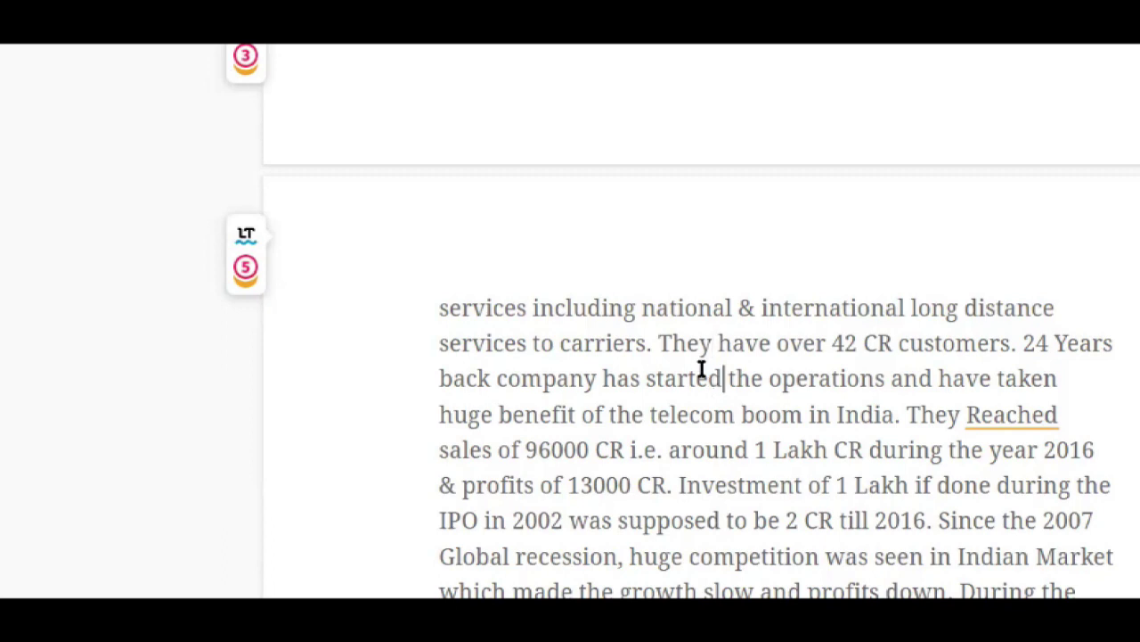
pyautogui.moveTo(657, 343); pyautogui.dragTo(1013, 344)
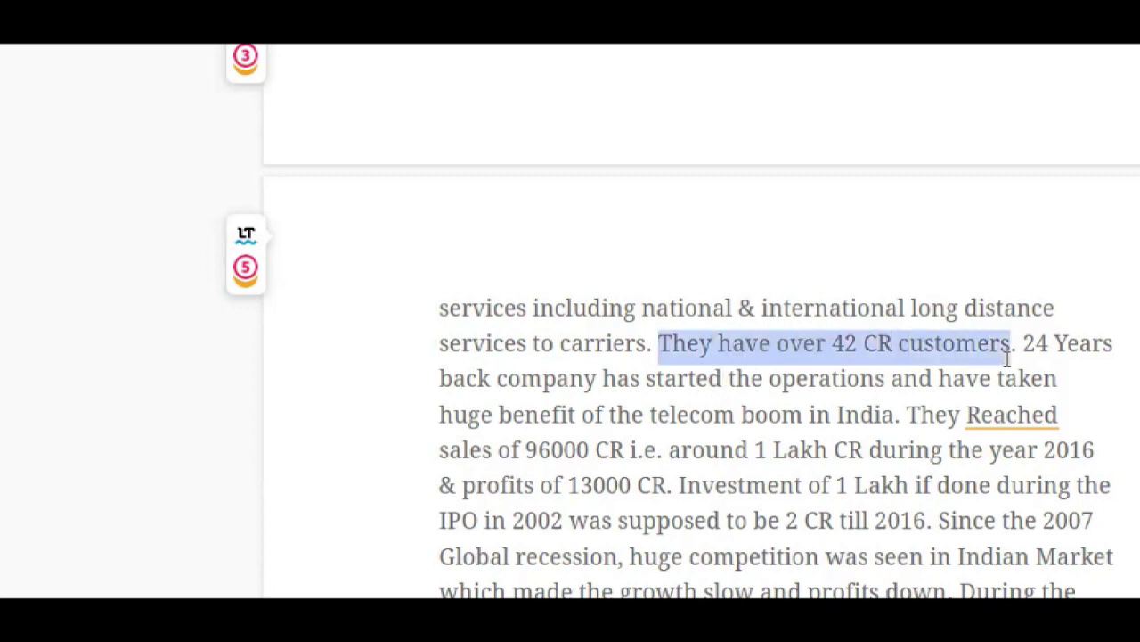
pyautogui.click(1002, 450)
pyautogui.moveTo(1035, 343); pyautogui.dragTo(733, 397)
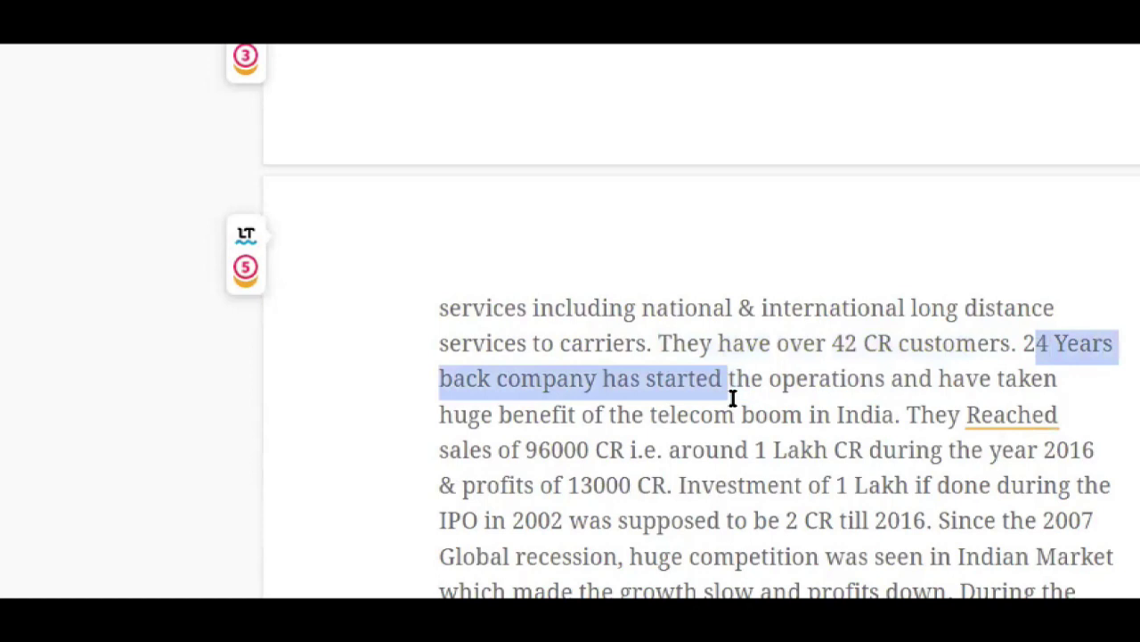
pyautogui.click(727, 481)
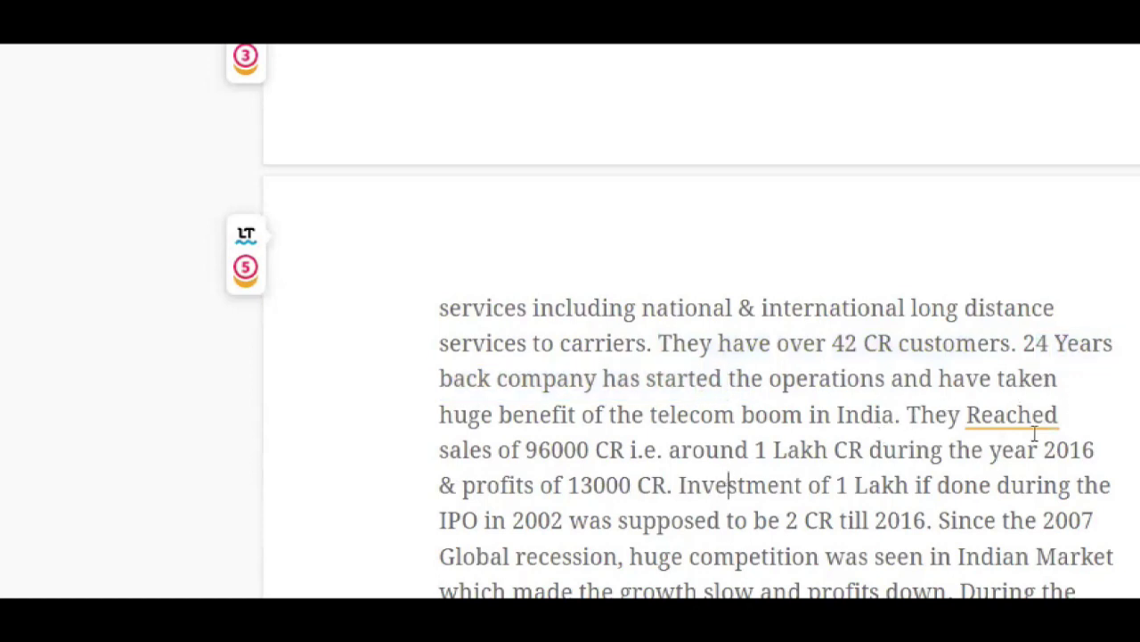
pyautogui.moveTo(454, 415); pyautogui.dragTo(882, 417)
pyautogui.click(916, 485)
# Correct the flagged word "Reached" to lowercase "reached" in the company description
pyautogui.click(1014, 412)
pyautogui.click(1024, 550)
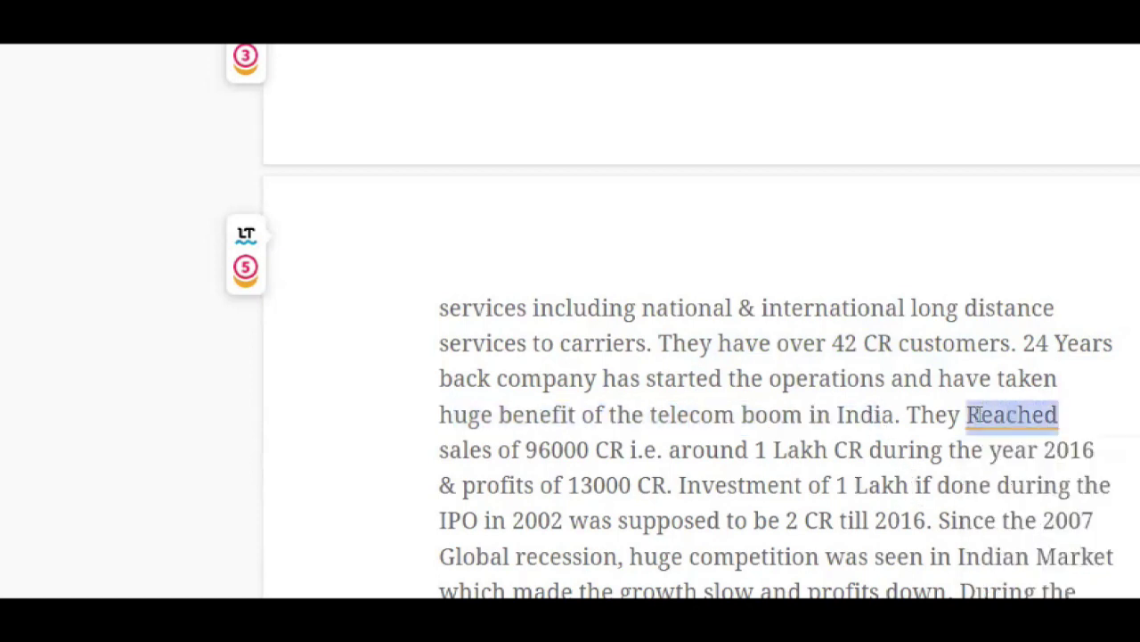
# Highlight the sales and profit figures given for 2016 in the Bharti Airtel description to review them
pyautogui.moveTo(443, 443); pyautogui.dragTo(566, 450)
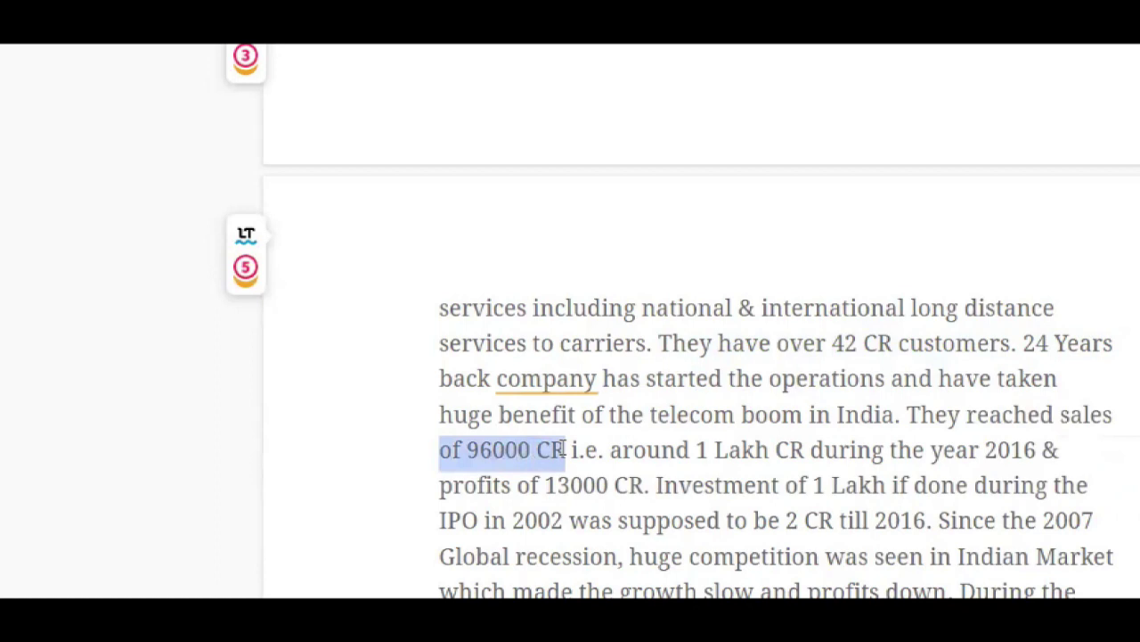
pyautogui.click(651, 508)
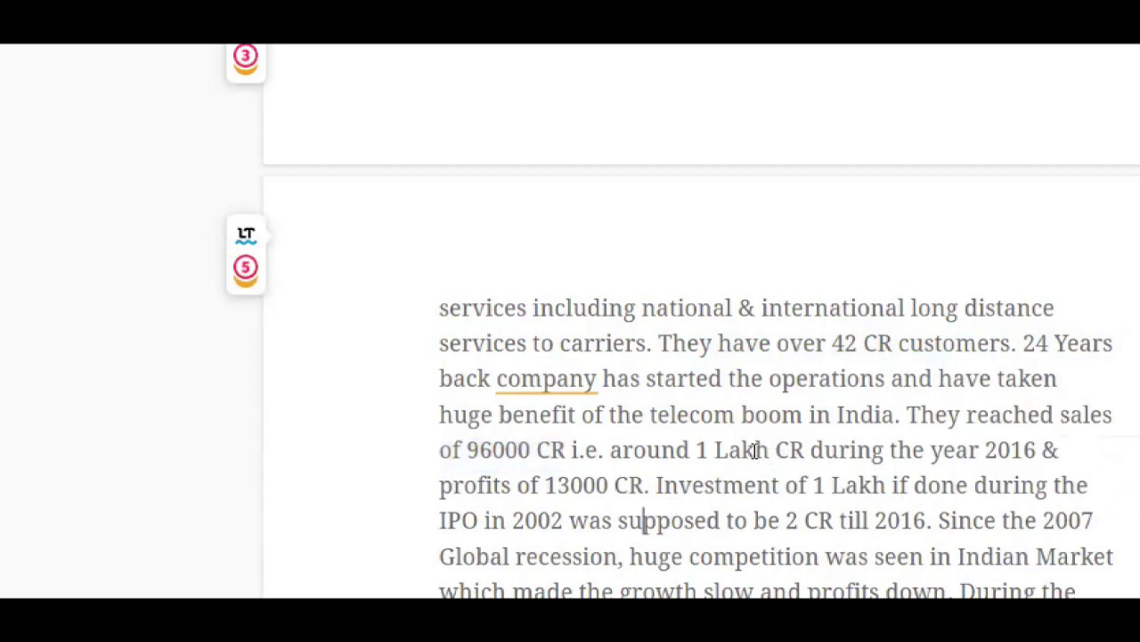
pyautogui.moveTo(705, 451); pyautogui.dragTo(1036, 451)
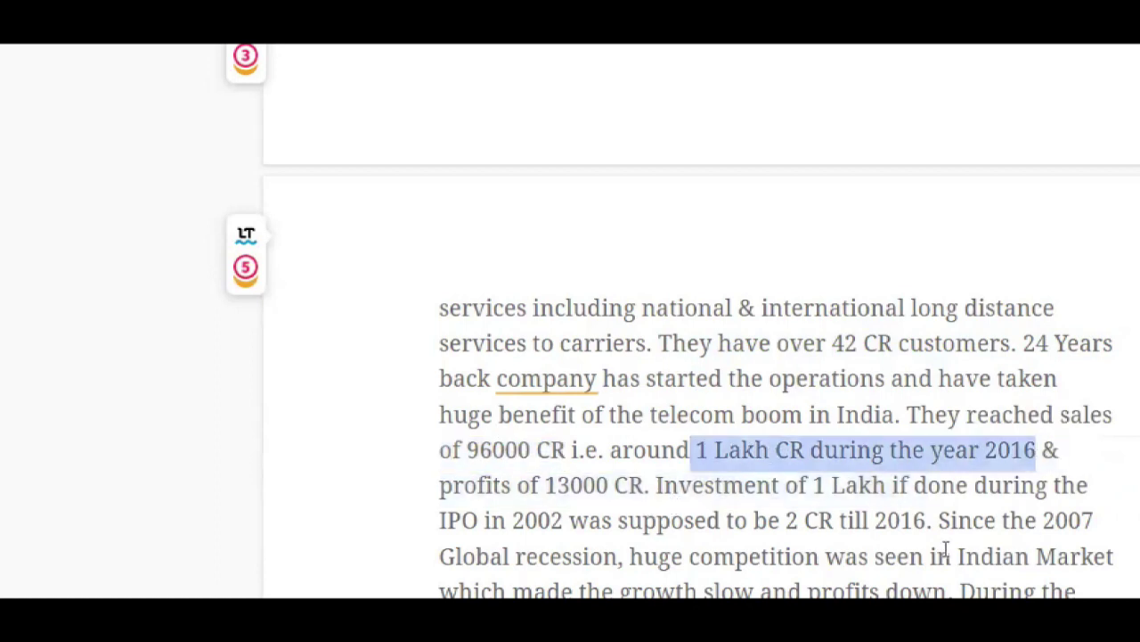
pyautogui.click(662, 486)
pyautogui.moveTo(646, 485); pyautogui.dragTo(540, 415)
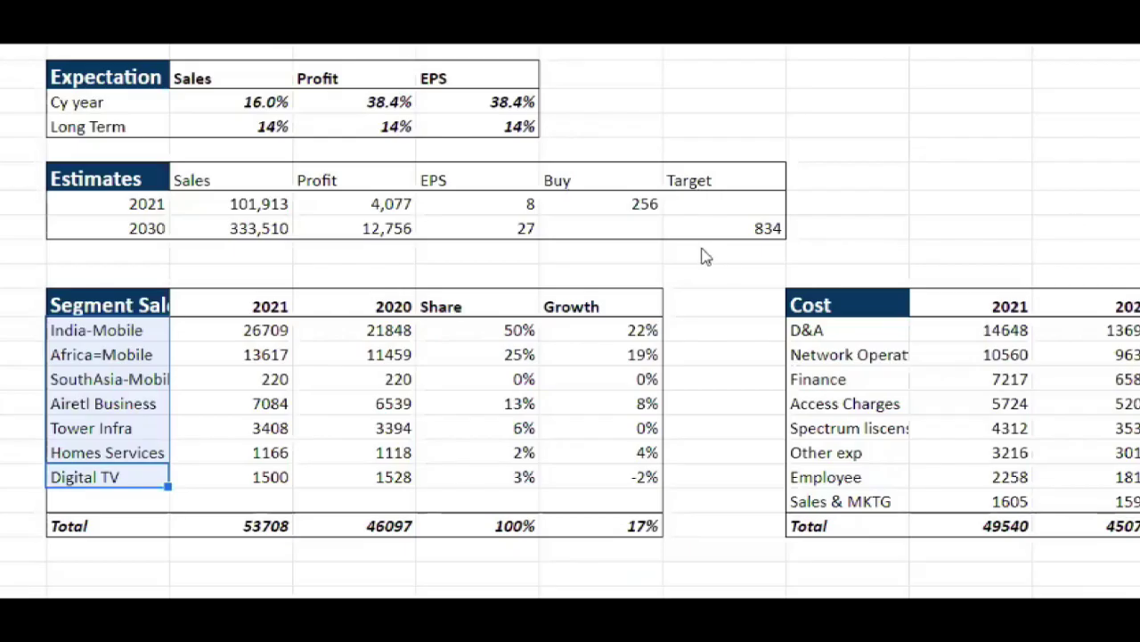
# Examine the Total Income column of the Bharti Airtel yearly table in the spreadsheet from 2002 to 2015
pyautogui.scroll(10, 687, 275)
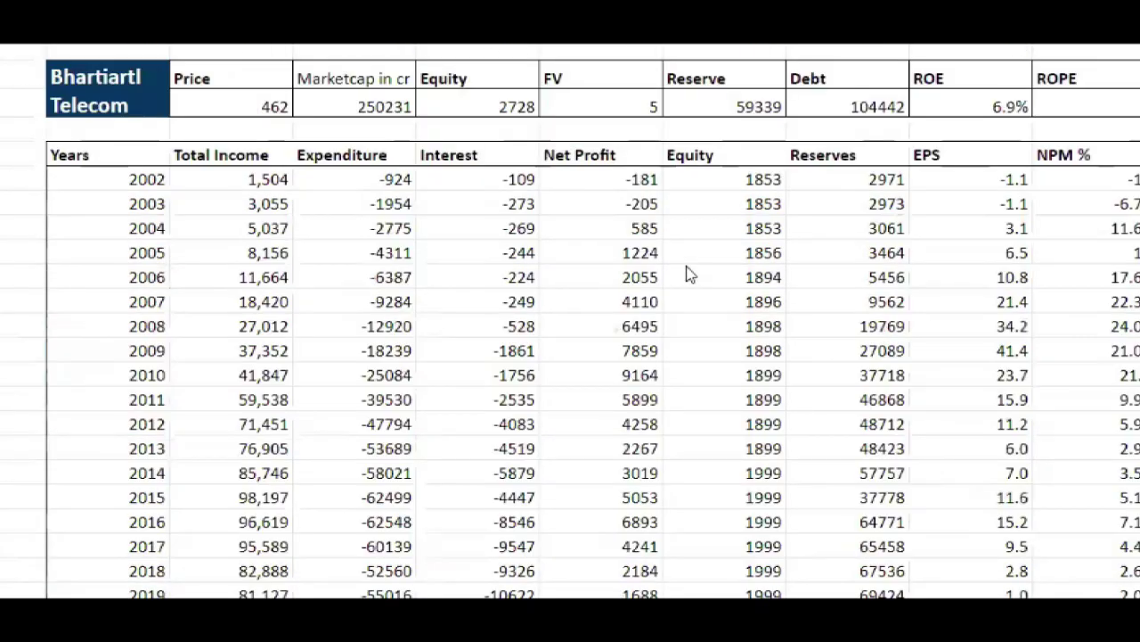
pyautogui.click(267, 186)
pyautogui.scroll(-1, 390, 206)
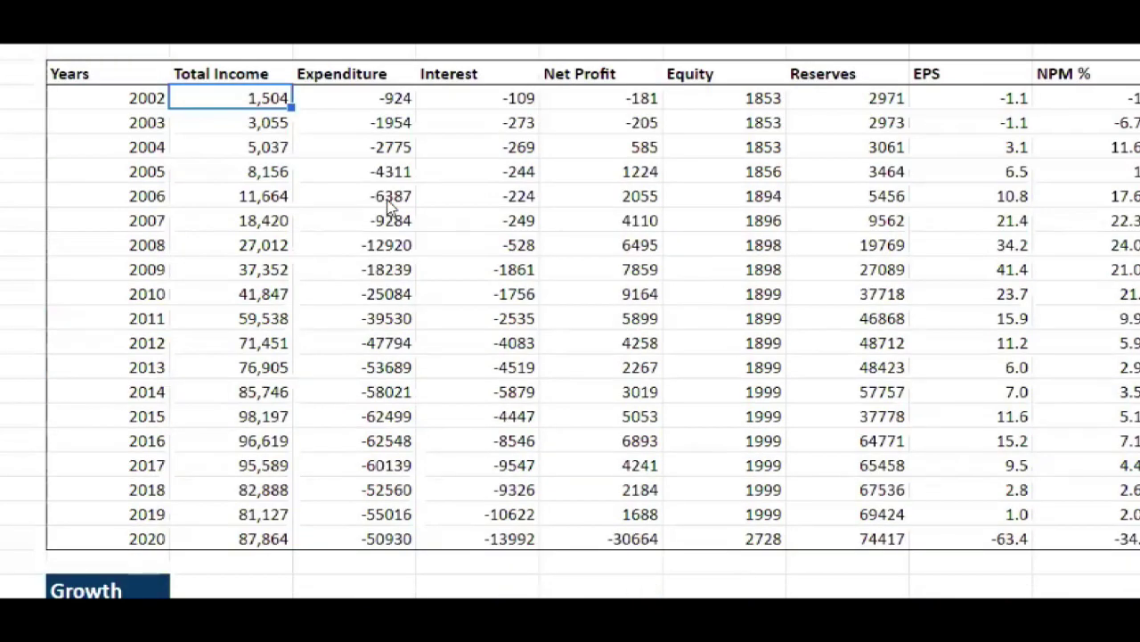
pyautogui.scroll(1, 389, 206)
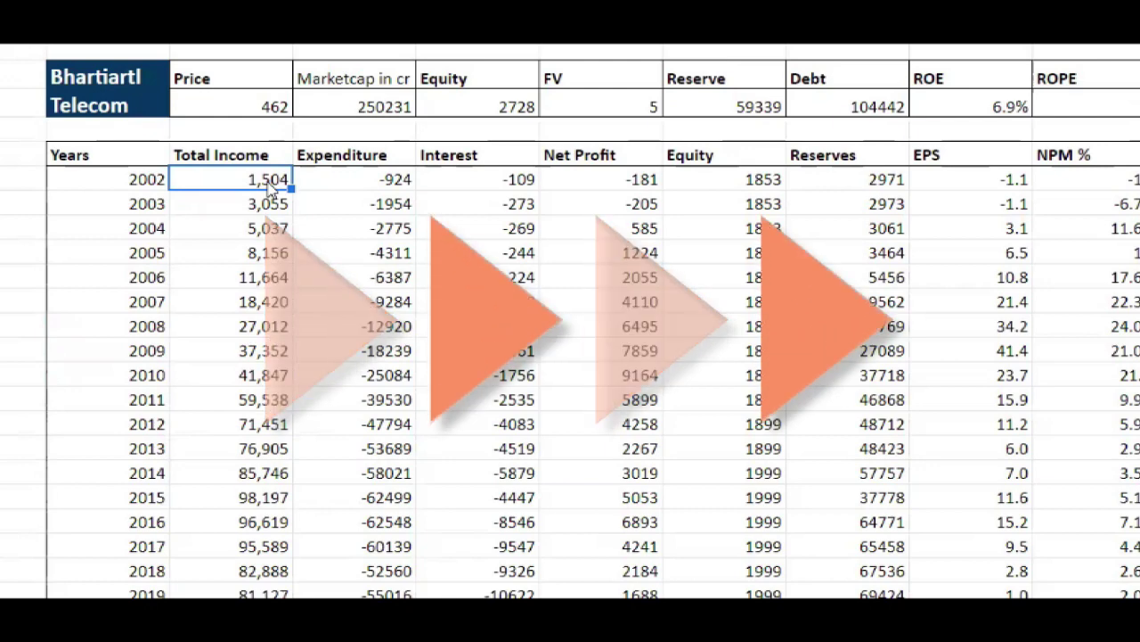
pyautogui.click(346, 252)
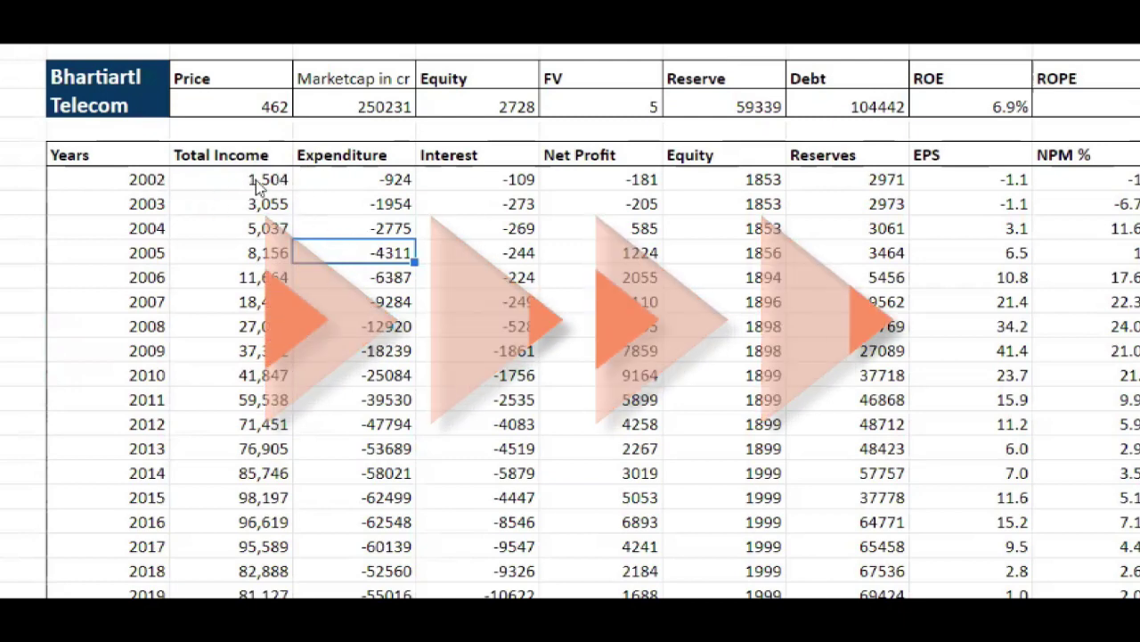
pyautogui.click(278, 182)
pyautogui.moveTo(278, 187); pyautogui.dragTo(280, 499)
pyautogui.scroll(-1, 286, 448)
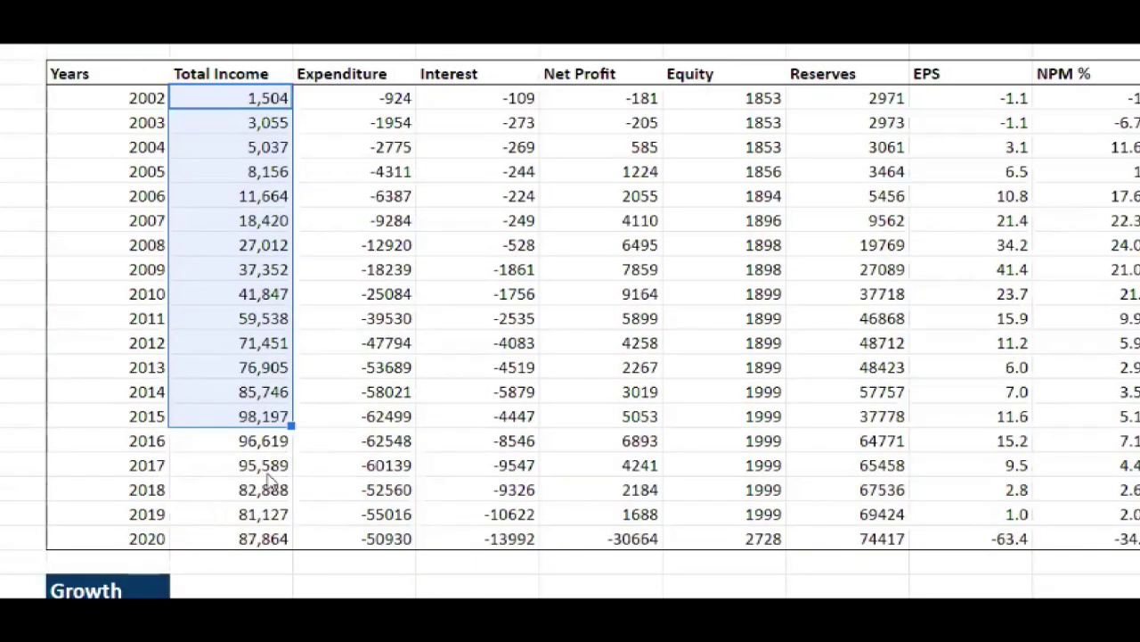
# Compare the total income of 2015 with that of 2020, highlighting the years in between
pyautogui.click(272, 417)
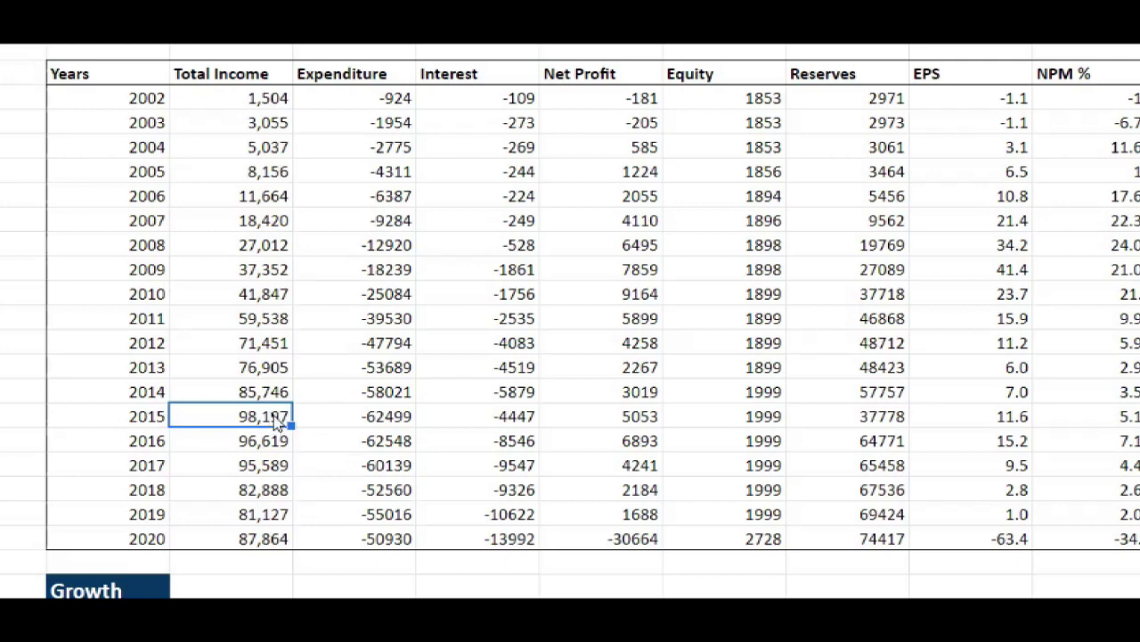
pyautogui.click(268, 540)
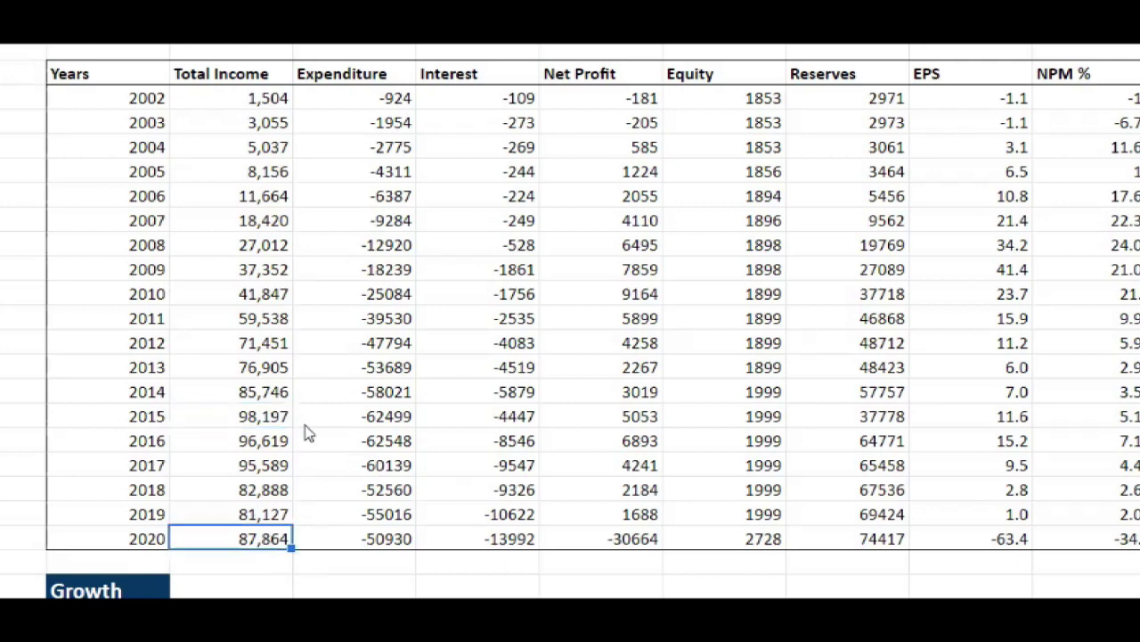
pyautogui.moveTo(269, 417); pyautogui.dragTo(274, 555)
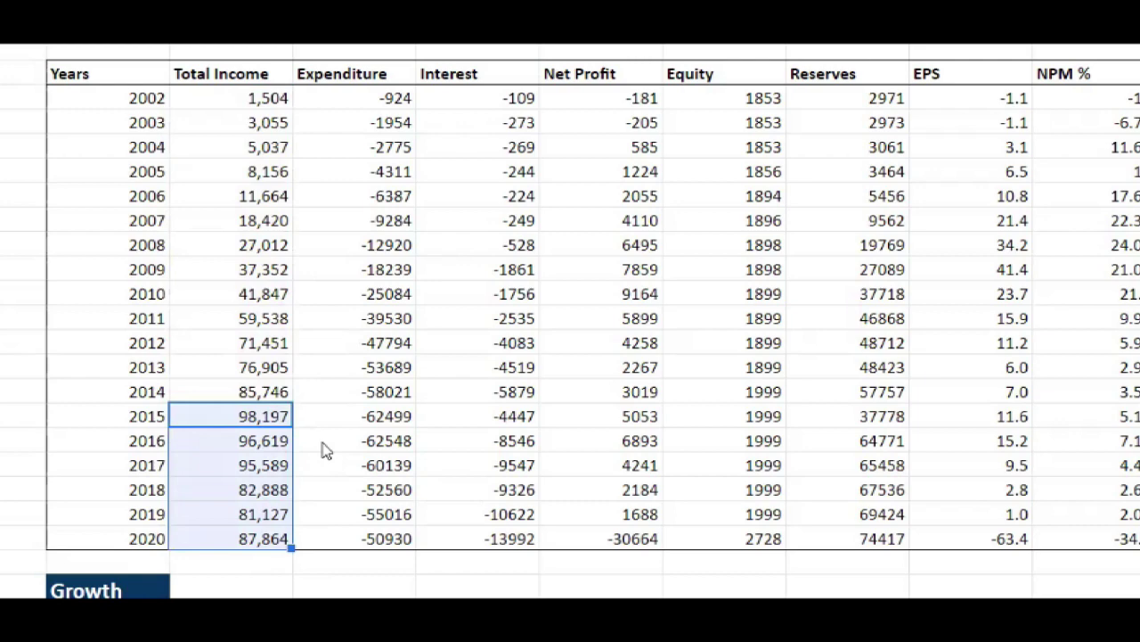
pyautogui.click(254, 424)
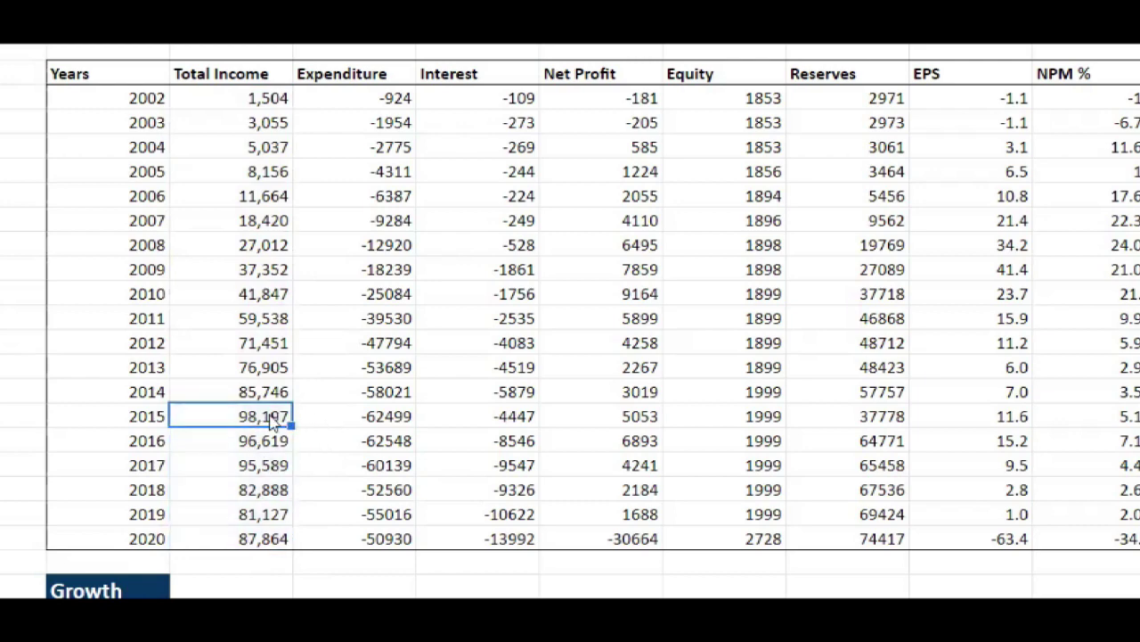
pyautogui.click(267, 540)
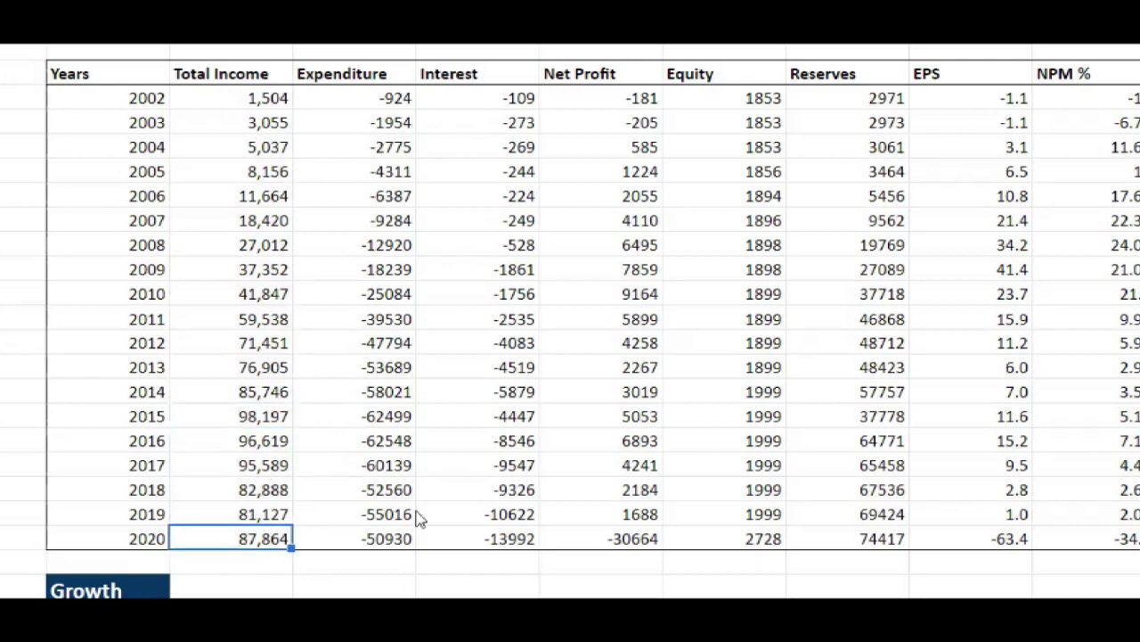
# Examine the full Total Income column from 2002 to 2020 against its historical and 5-year growth rates in the Growth table
pyautogui.moveTo(267, 98); pyautogui.dragTo(237, 543)
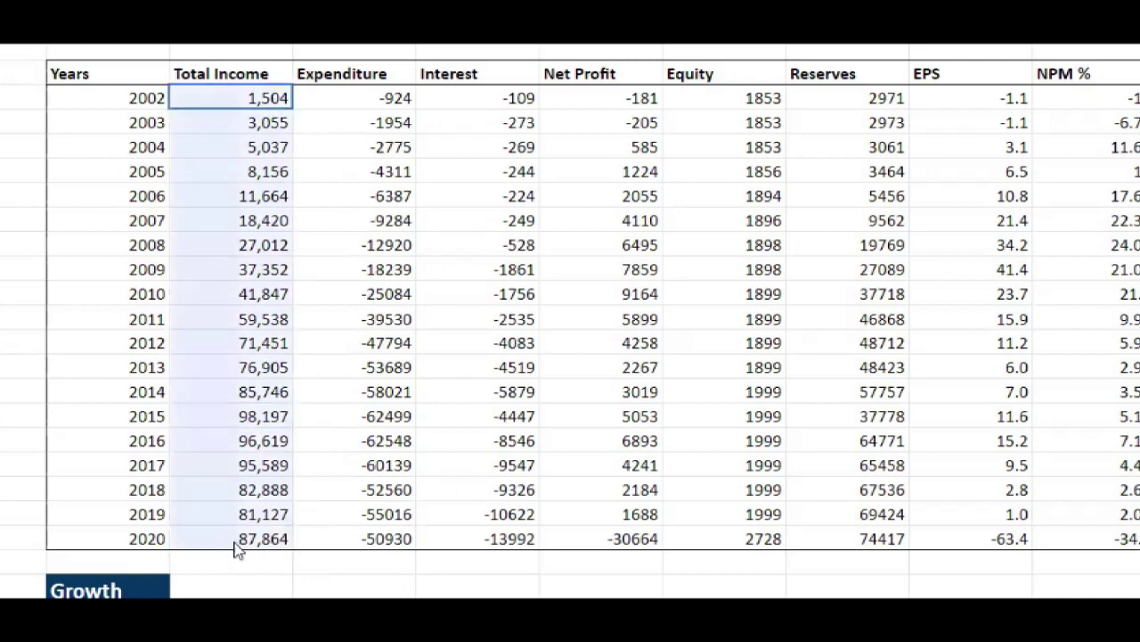
pyautogui.scroll(-2, 478, 406)
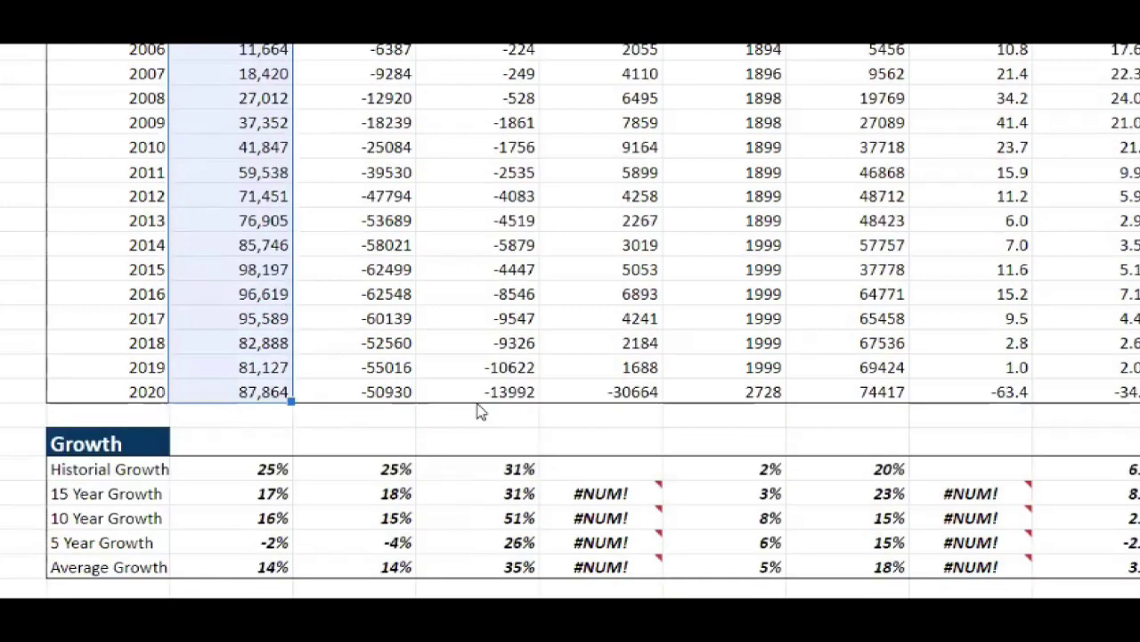
pyautogui.click(274, 471)
pyautogui.scroll(2, 283, 375)
pyautogui.click(274, 104)
pyautogui.moveTo(267, 98); pyautogui.dragTo(275, 544)
pyautogui.scroll(-2, 275, 338)
pyautogui.scroll(-2, 274, 335)
pyautogui.scroll(2, 274, 331)
pyautogui.click(274, 545)
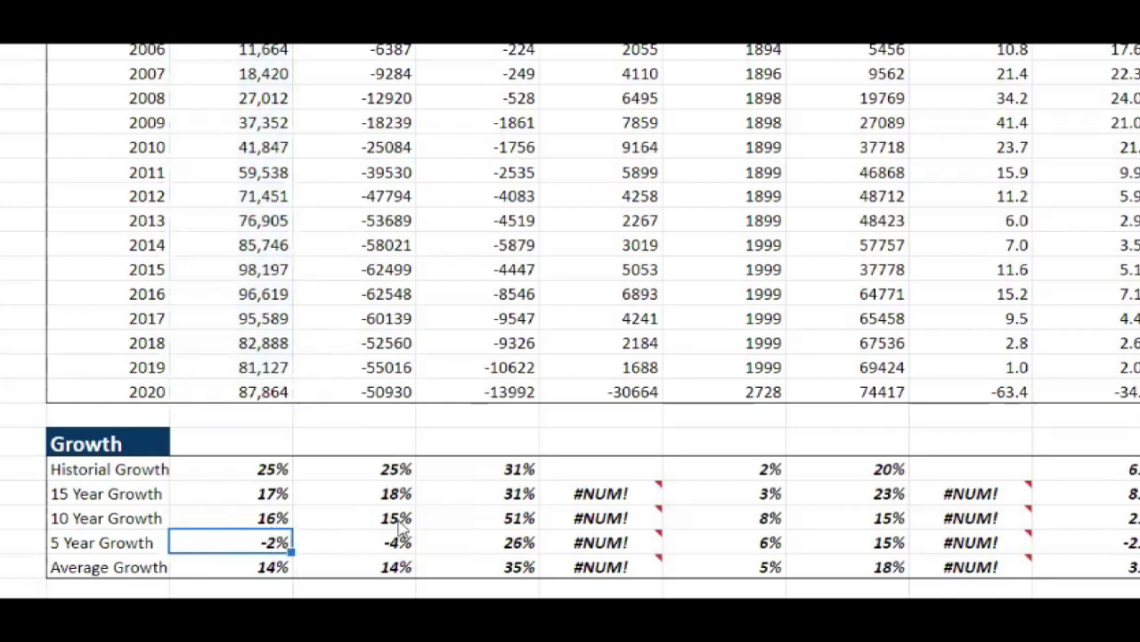
# Examine the Expenditure and Interest columns from 2002 to 2020 against their rates in the Growth table
pyautogui.scroll(1, 403, 337)
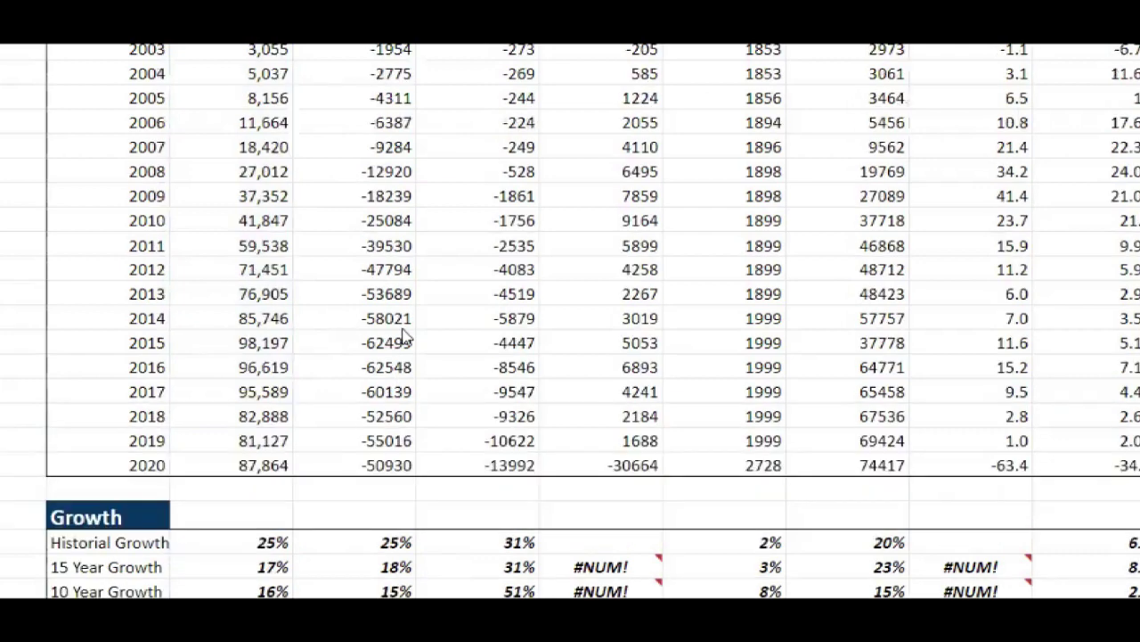
pyautogui.scroll(1, 403, 336)
pyautogui.moveTo(406, 98); pyautogui.dragTo(471, 539)
pyautogui.scroll(-2, 501, 338)
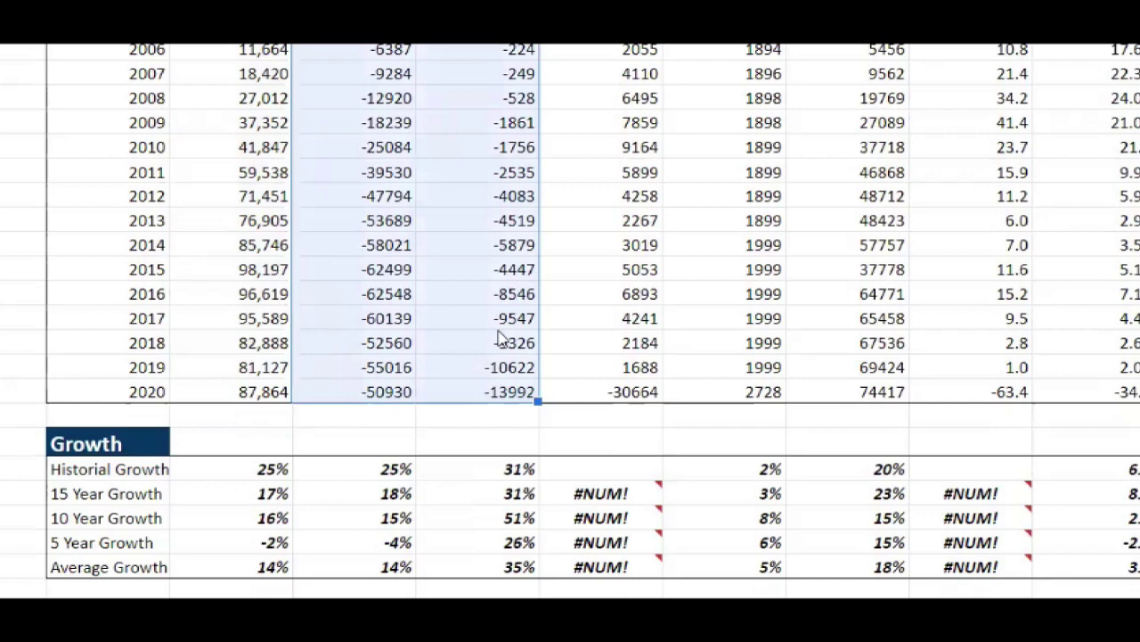
pyautogui.scroll(2, 500, 338)
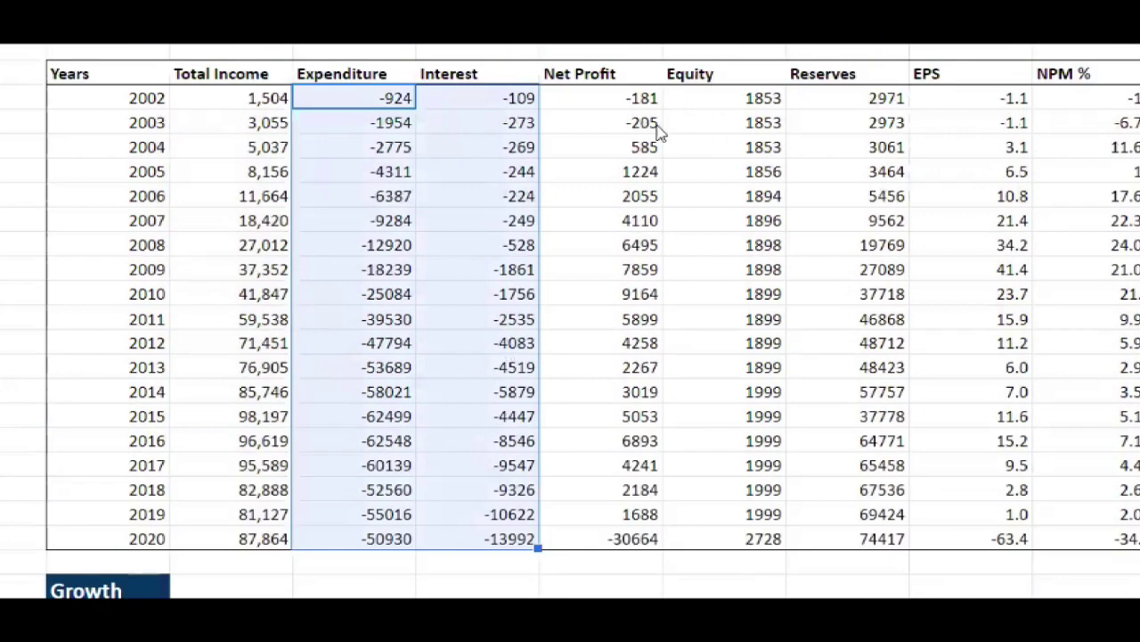
# Examine the Net Profit column from 2004 to 2020, then highlight the 2011 to 2019 profits
pyautogui.moveTo(643, 153); pyautogui.dragTo(629, 542)
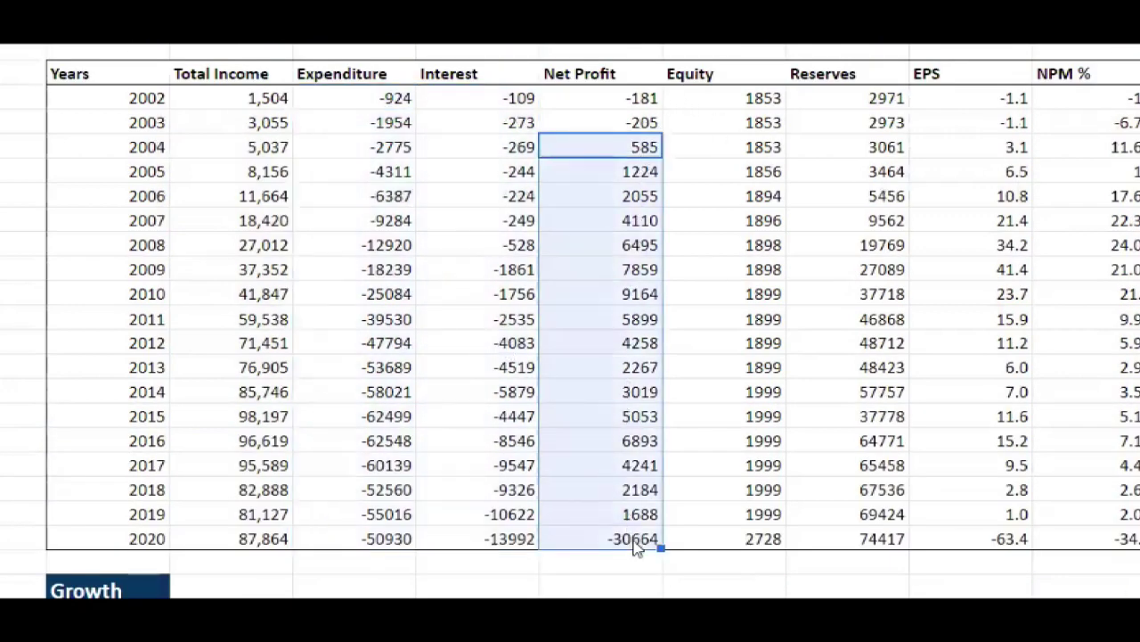
pyautogui.click(605, 426)
pyautogui.moveTo(649, 516); pyautogui.dragTo(634, 324)
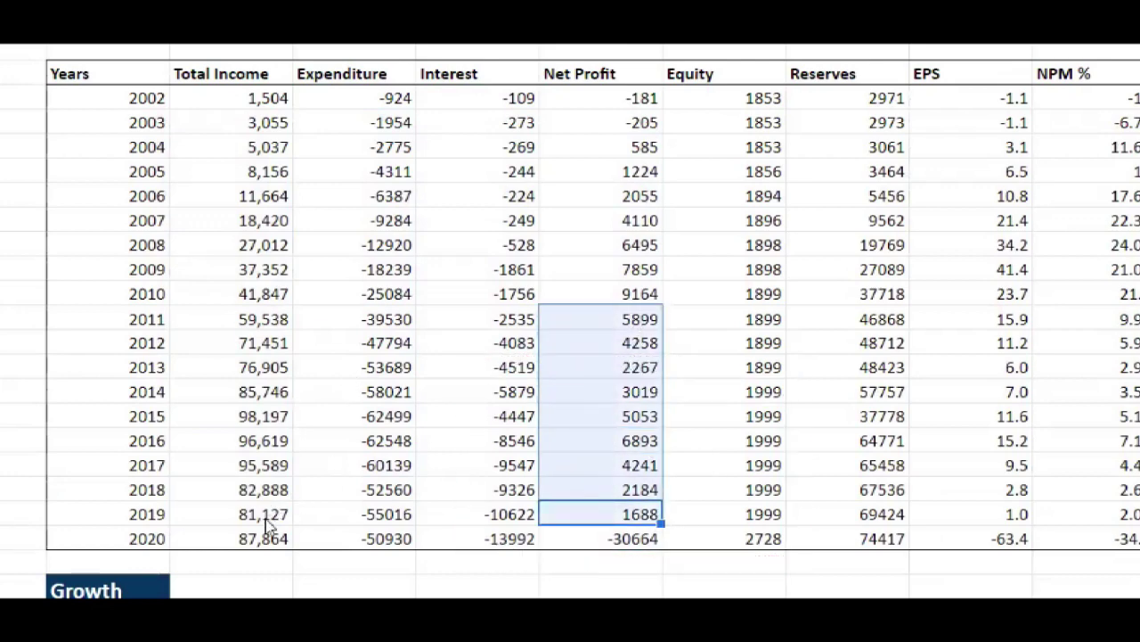
# Highlight the Total Income of 2015 to 2019 and check it against the net profit of 2020
pyautogui.moveTo(258, 514); pyautogui.dragTo(263, 416)
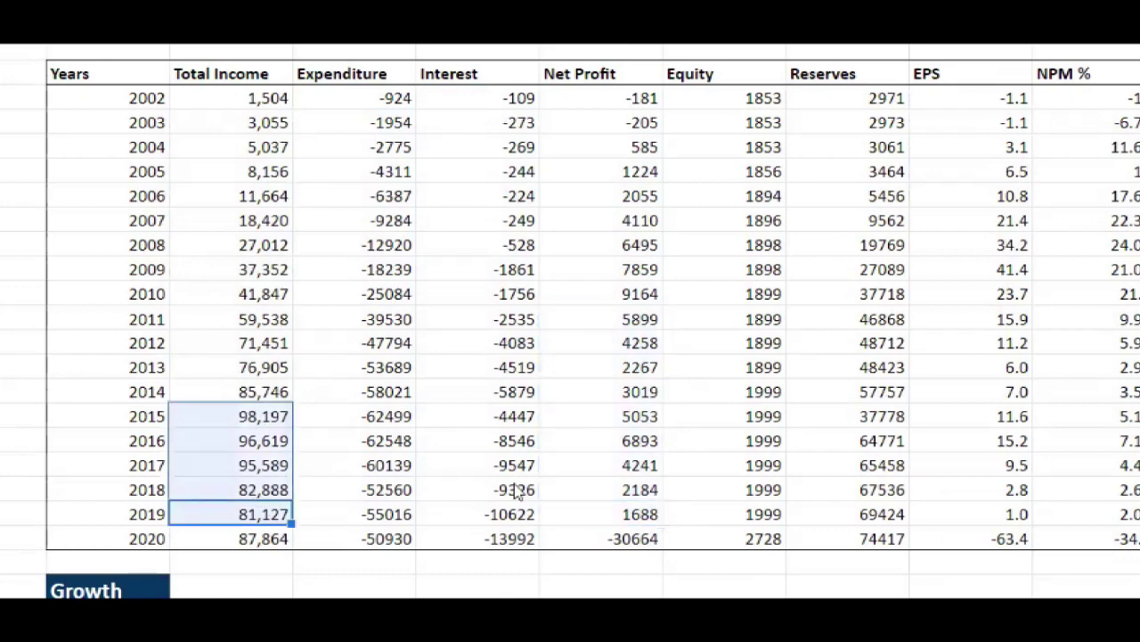
pyautogui.click(599, 489)
pyautogui.scroll(-1, 670, 405)
pyautogui.click(659, 465)
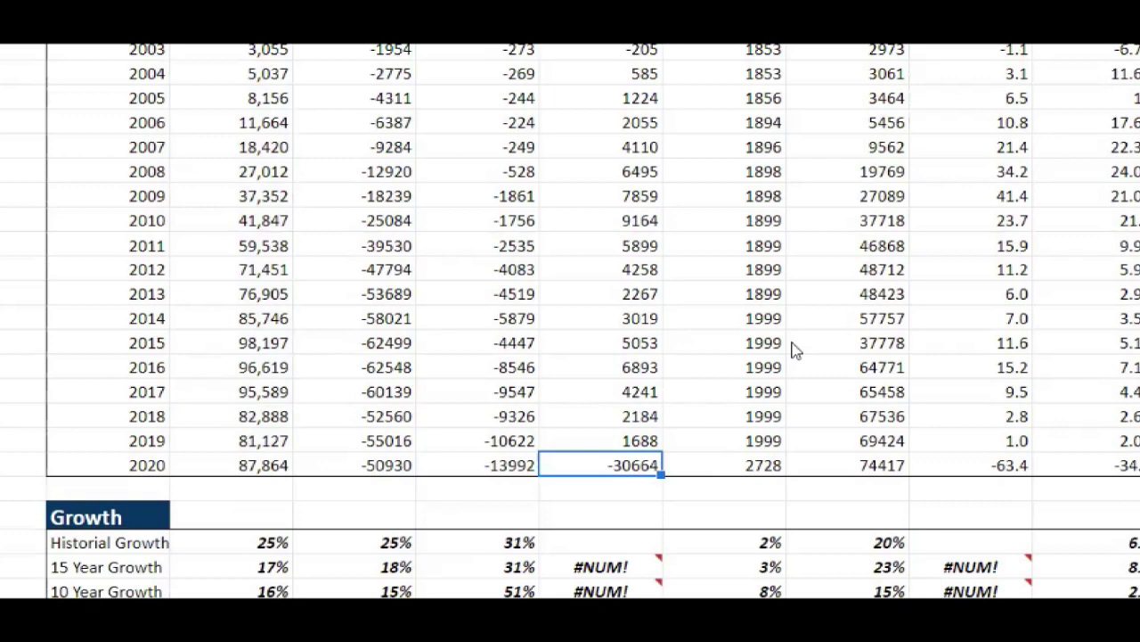
# Highlight Net Profit from 2004 to 2020 and compare it with the Reserves column from 2002 to 2020
pyautogui.scroll(2, 796, 350)
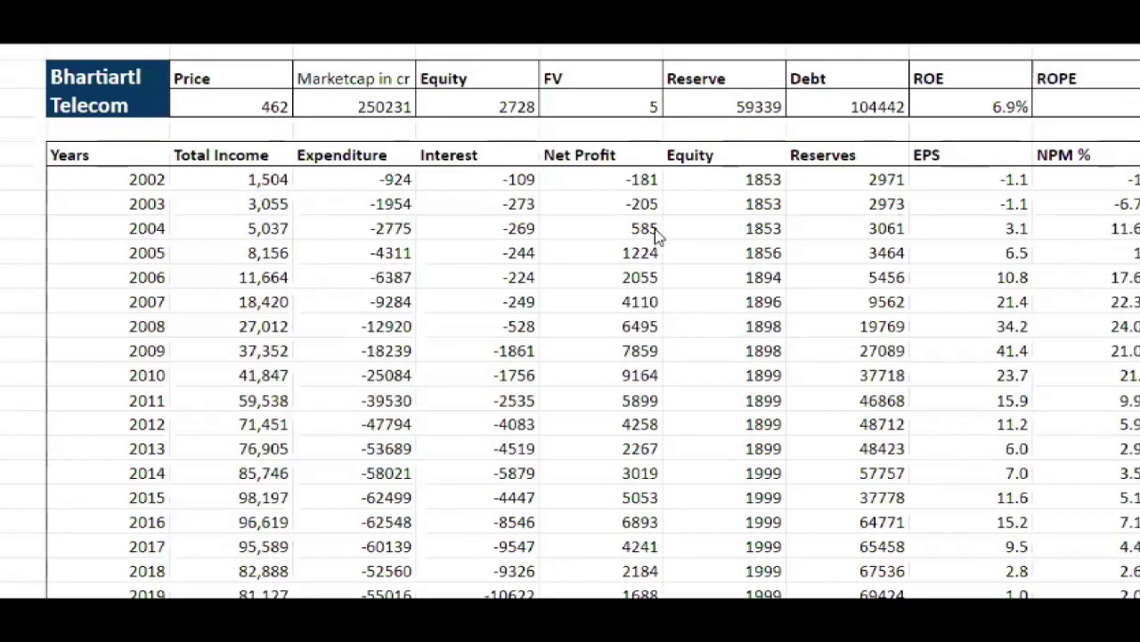
pyautogui.moveTo(656, 234); pyautogui.dragTo(637, 590)
pyautogui.scroll(-1, 691, 415)
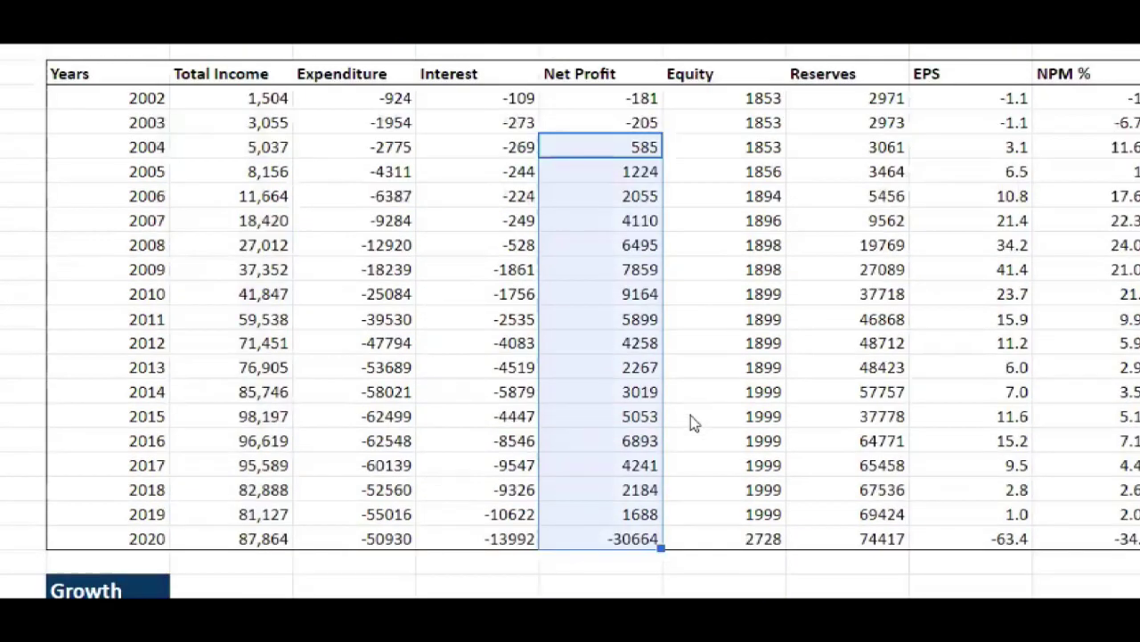
pyautogui.click(886, 538)
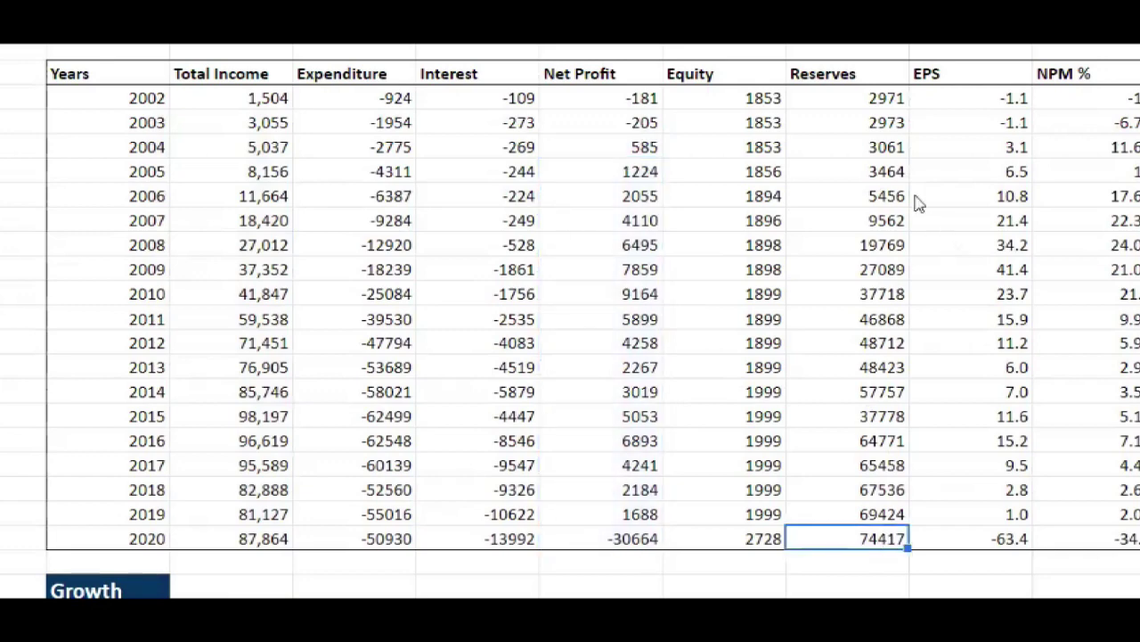
pyautogui.moveTo(890, 100); pyautogui.dragTo(858, 542)
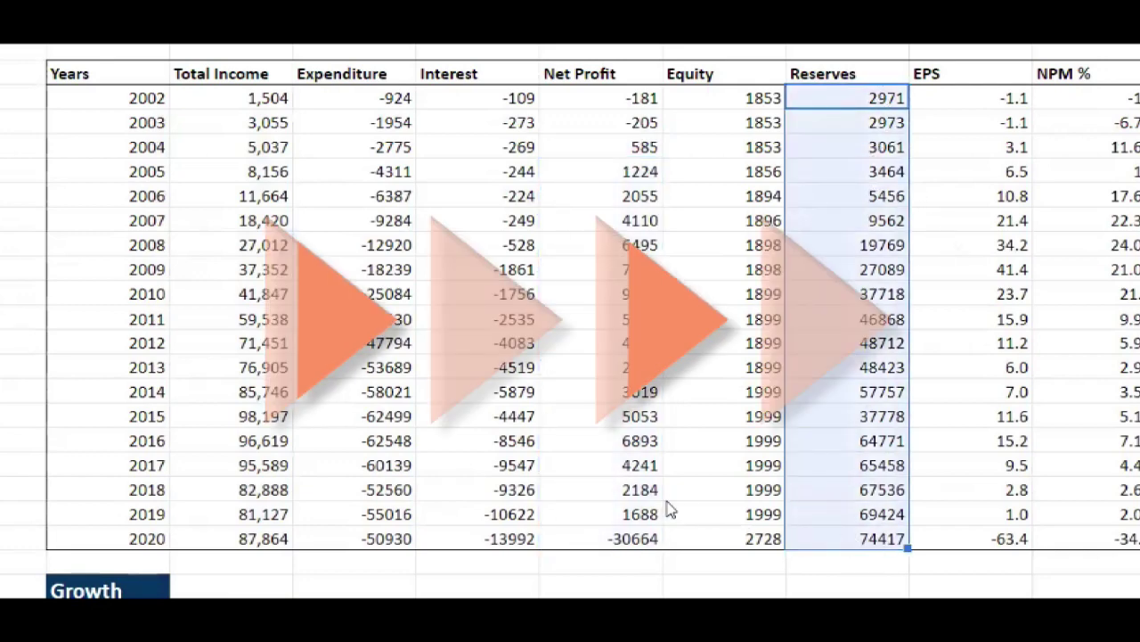
# Highlight Net Profit from 2005 to 2018, then extend the review to the Equity column through 2019
pyautogui.moveTo(628, 171); pyautogui.dragTo(609, 495)
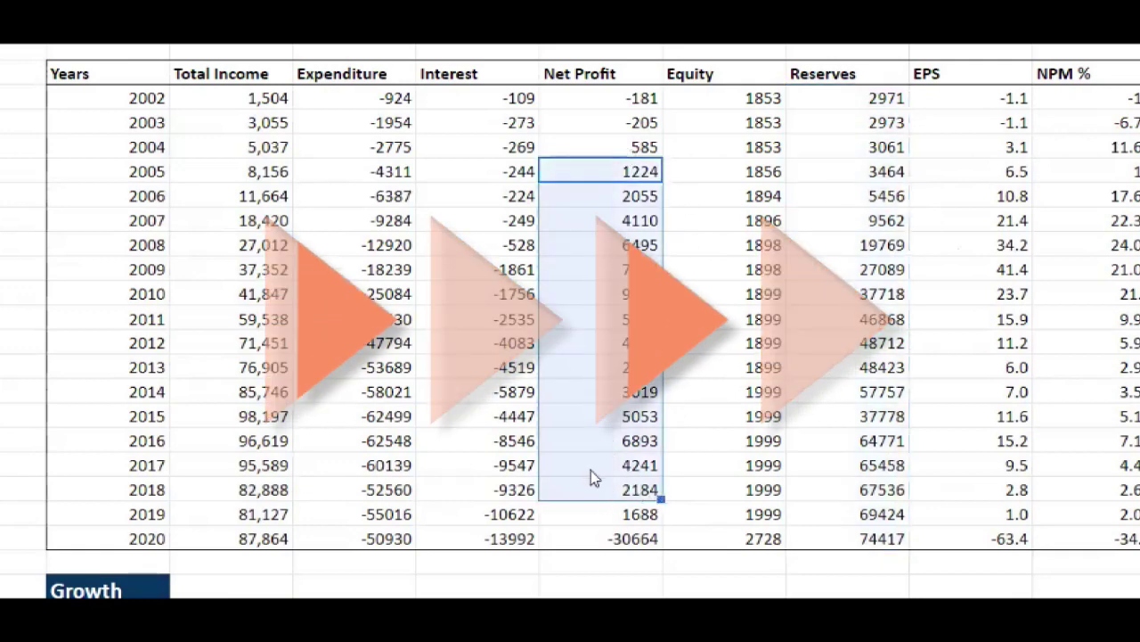
pyautogui.moveTo(649, 177); pyautogui.dragTo(725, 522)
pyautogui.click(727, 520)
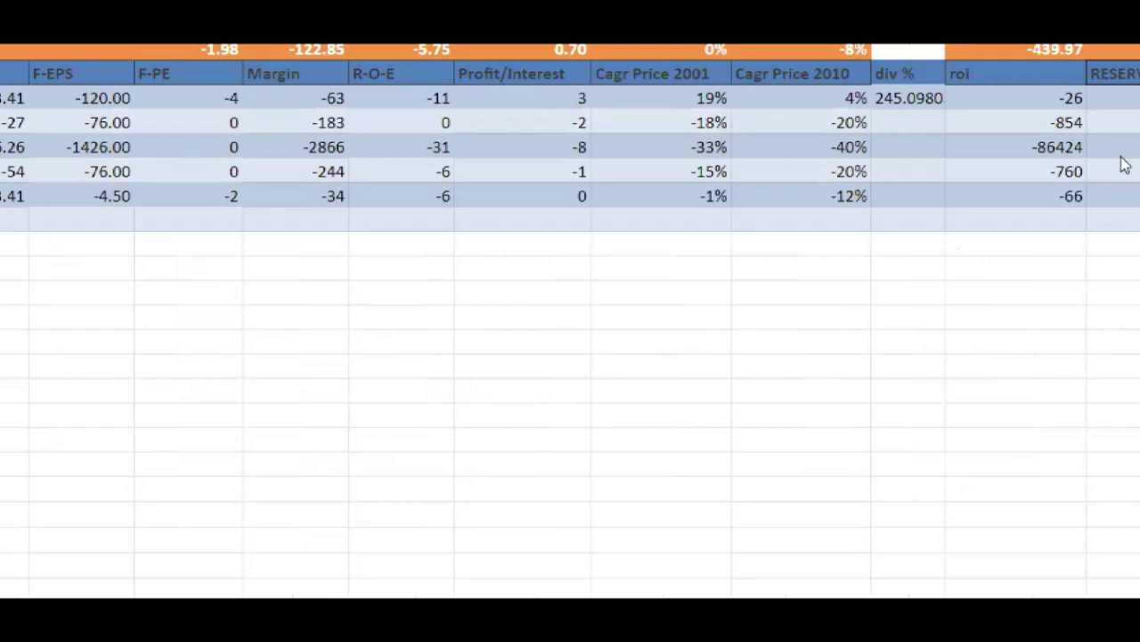
# Examine the Telecom Services comparison table along the IDEA row, from the reserve column back to the security names
pyautogui.click(1114, 122)
pyautogui.press('Left')
pyautogui.press('Left')
pyautogui.press('Left')
pyautogui.press('Left')
pyautogui.press('Left')
pyautogui.press('Left')
pyautogui.press('Left')
pyautogui.press('Left')
pyautogui.press('Left')
pyautogui.press('Left')
pyautogui.press('Left')
pyautogui.press('Left')
pyautogui.press('Left')
pyautogui.press('Left')
pyautogui.press('Left')
pyautogui.press('Left')
pyautogui.press('Left')
pyautogui.press('Left')
pyautogui.press('Left')
pyautogui.press('Left')
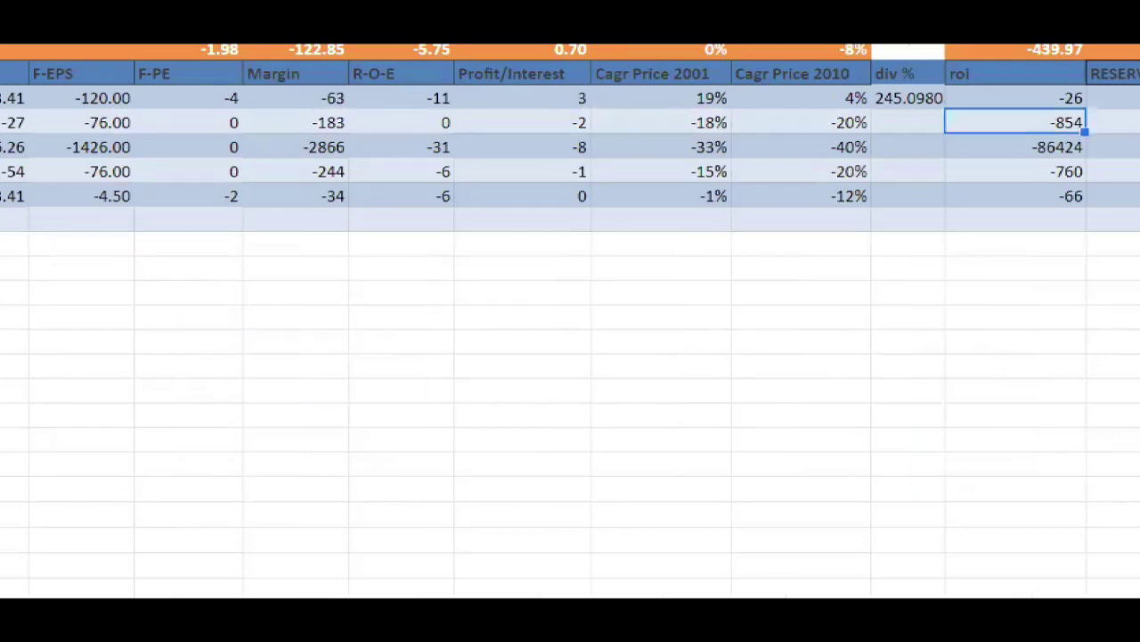
pyautogui.press('Right')
pyautogui.press('Right')
pyautogui.press('Right')
pyautogui.press('Right')
pyautogui.press('Right')
pyautogui.press('Right')
pyautogui.press('Right')
pyautogui.press('Right')
pyautogui.press('Right')
pyautogui.press('Right')
pyautogui.press('Right')
pyautogui.press('Right')
pyautogui.press('Right')
pyautogui.press('Right')
pyautogui.press('Right')
pyautogui.press('Right')
pyautogui.press('Right')
pyautogui.press('Right')
pyautogui.press('Right')
pyautogui.press('Right')
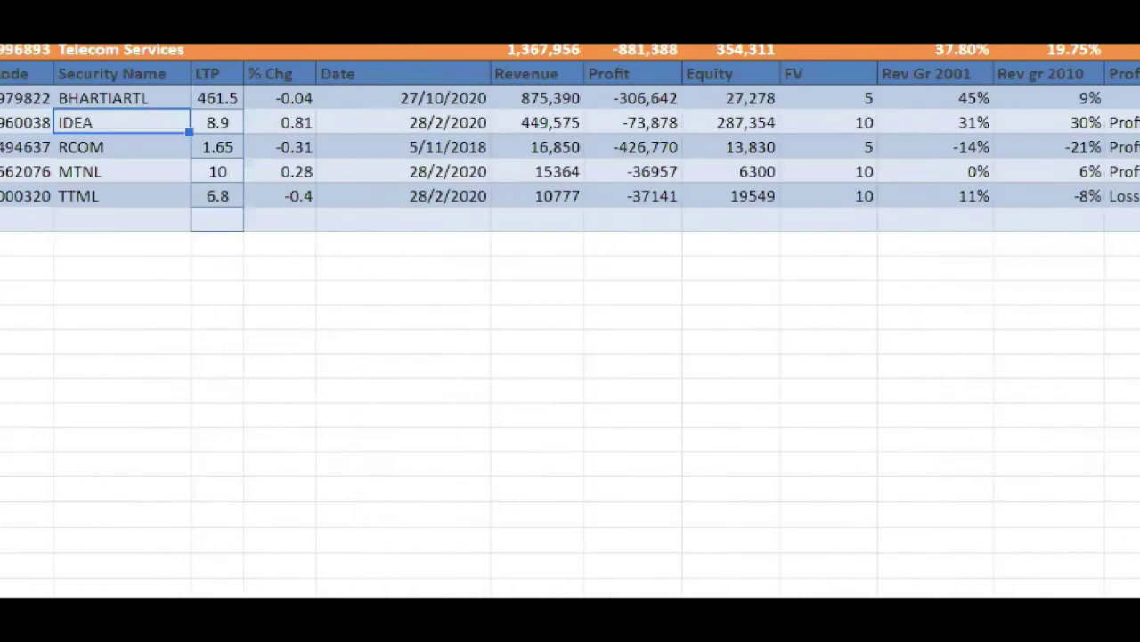
pyautogui.press('Right')
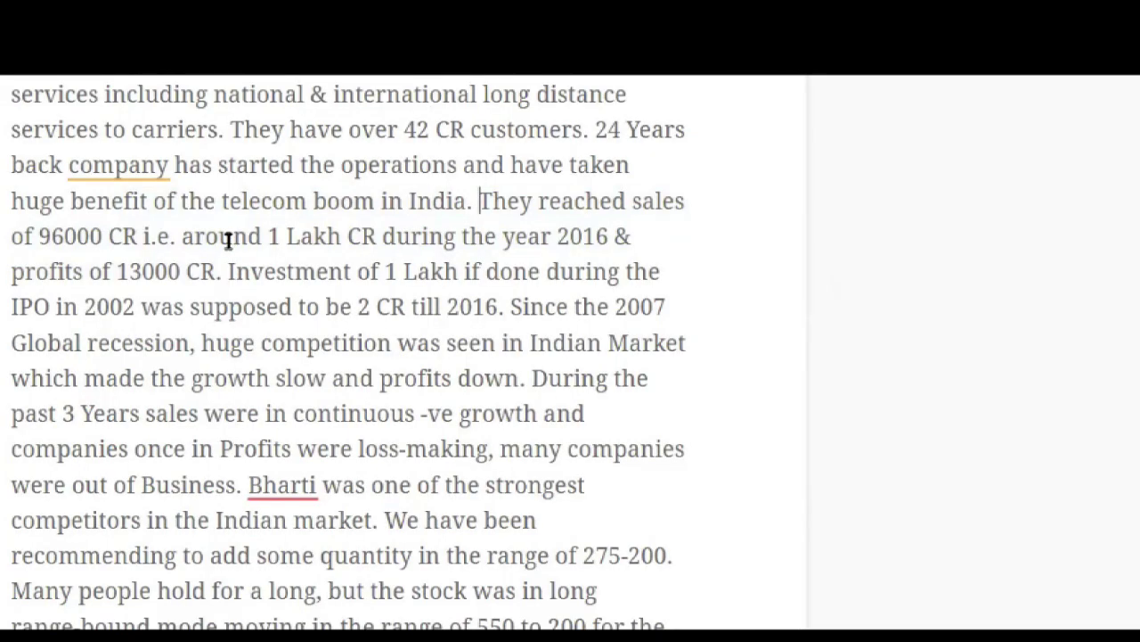
# Highlight the 1 Lakh CR sales of 2016 and the 2 CR value of the 2002 IPO investment in the company description
pyautogui.moveTo(182, 236); pyautogui.dragTo(430, 234)
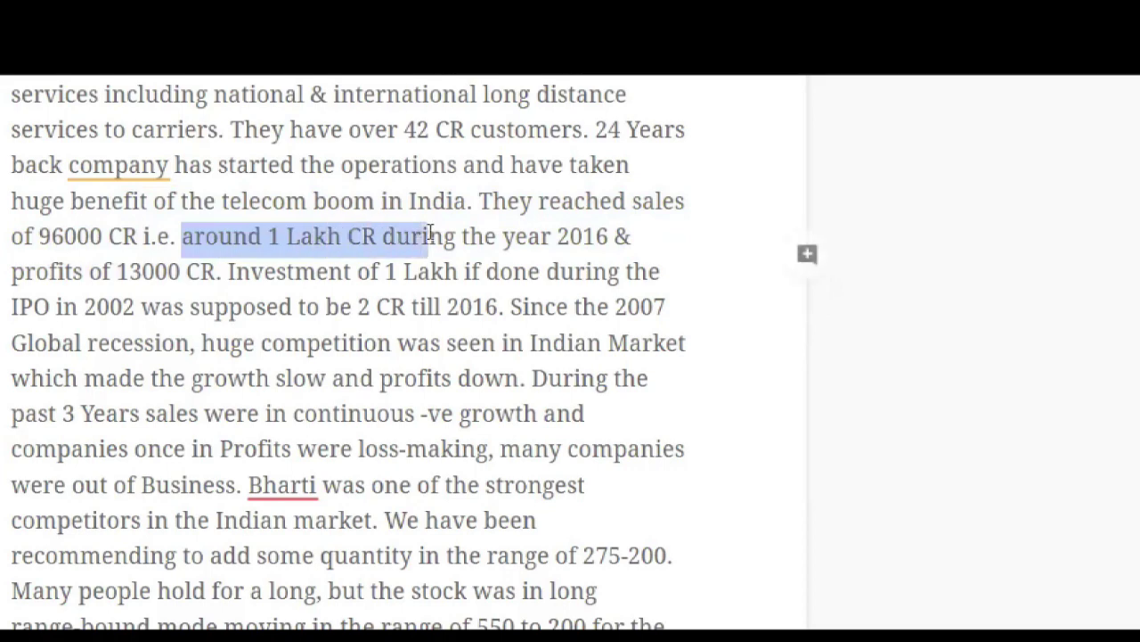
pyautogui.click(605, 306)
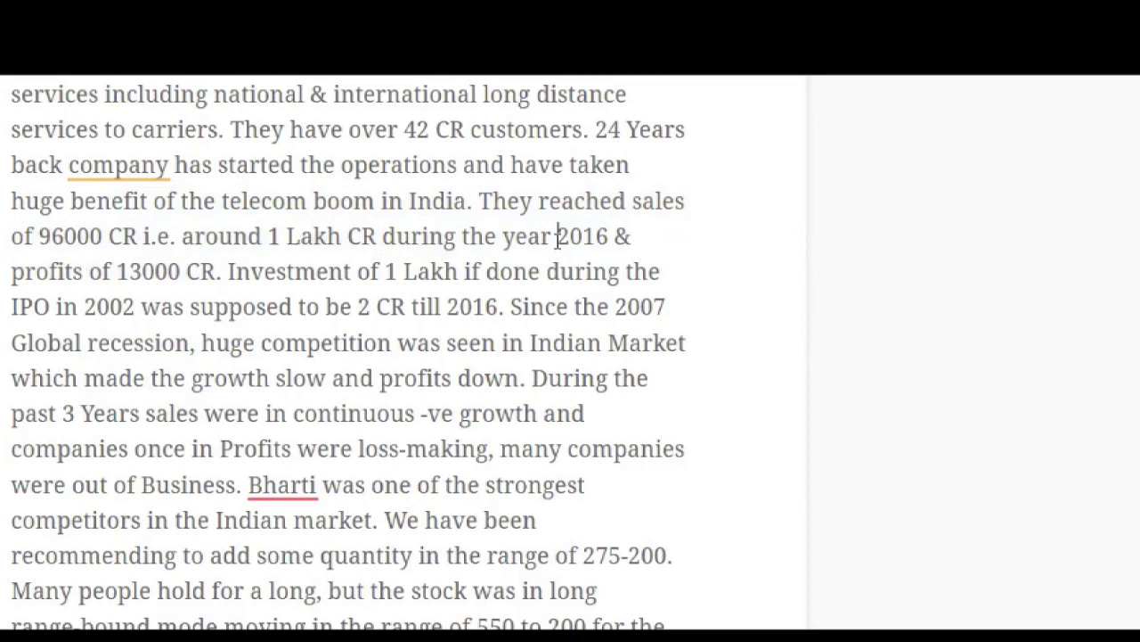
pyautogui.moveTo(358, 306); pyautogui.dragTo(403, 306)
pyautogui.click(436, 413)
pyautogui.moveTo(85, 305); pyautogui.dragTo(502, 307)
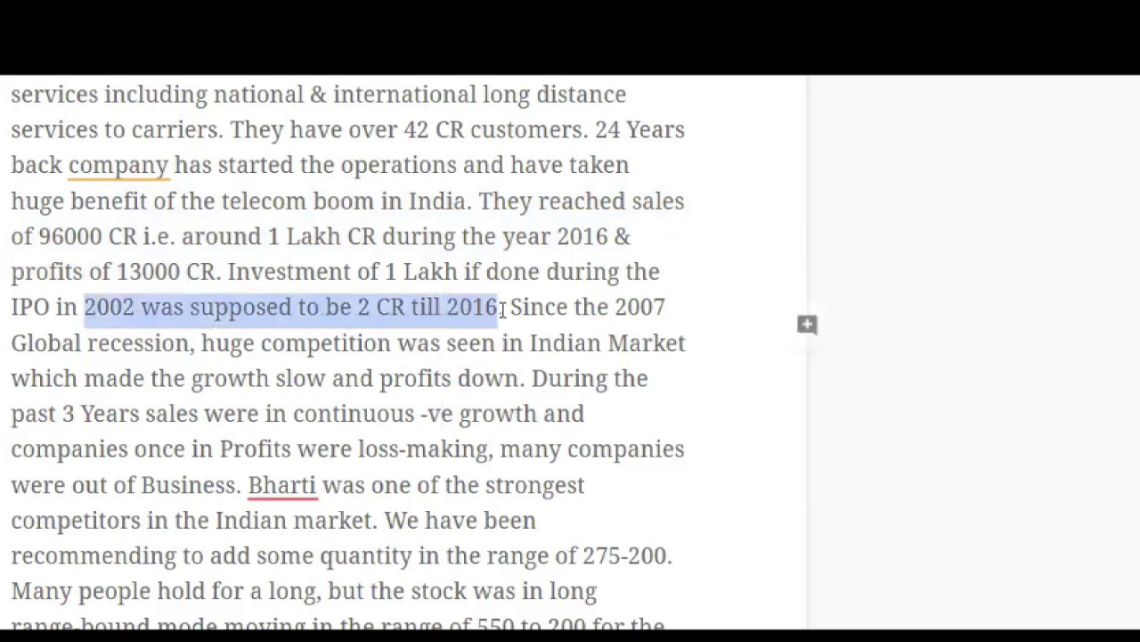
pyautogui.click(385, 307)
pyautogui.moveTo(357, 307); pyautogui.dragTo(406, 307)
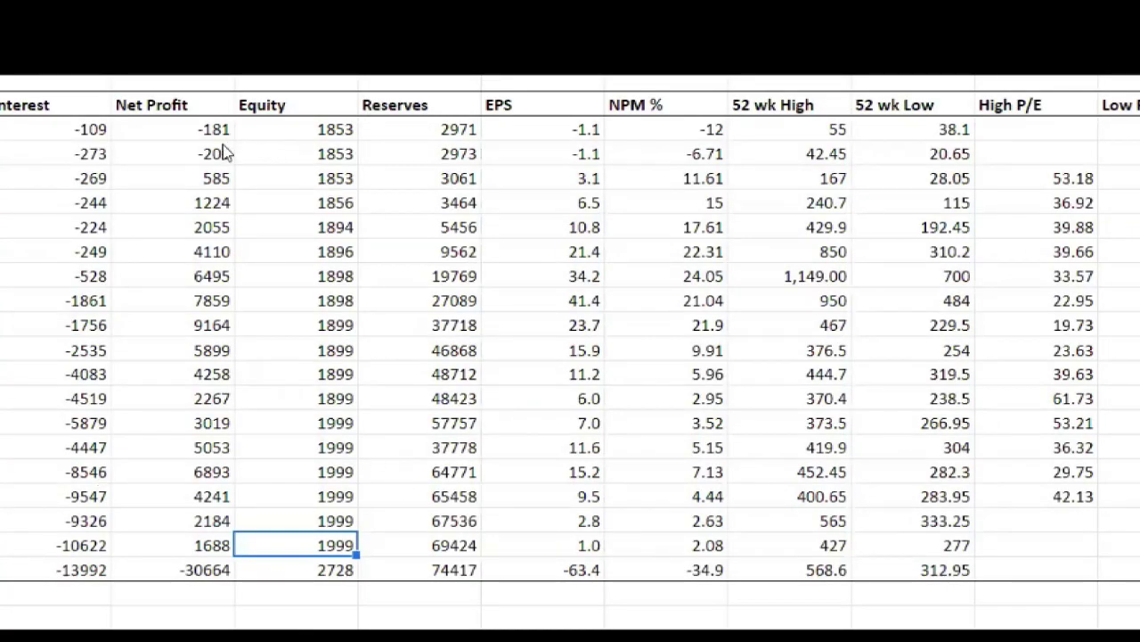
# Highlight the Net Profit figures from 2004 to 2016 in the yearly financials table
pyautogui.click(216, 185)
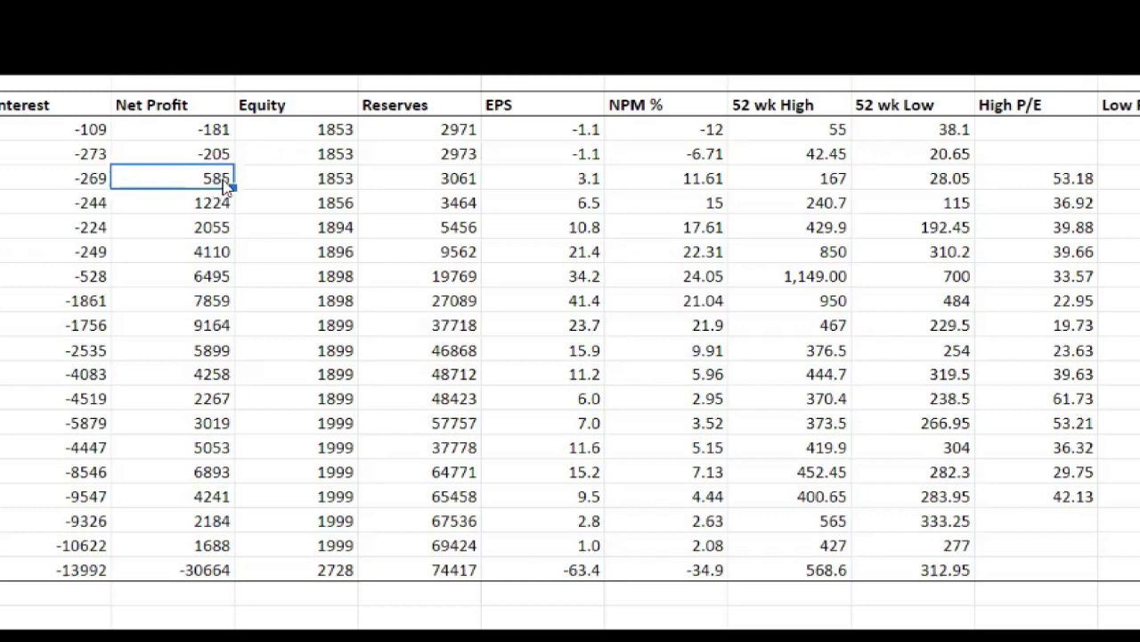
pyautogui.click(222, 481)
pyautogui.moveTo(218, 183); pyautogui.dragTo(223, 481)
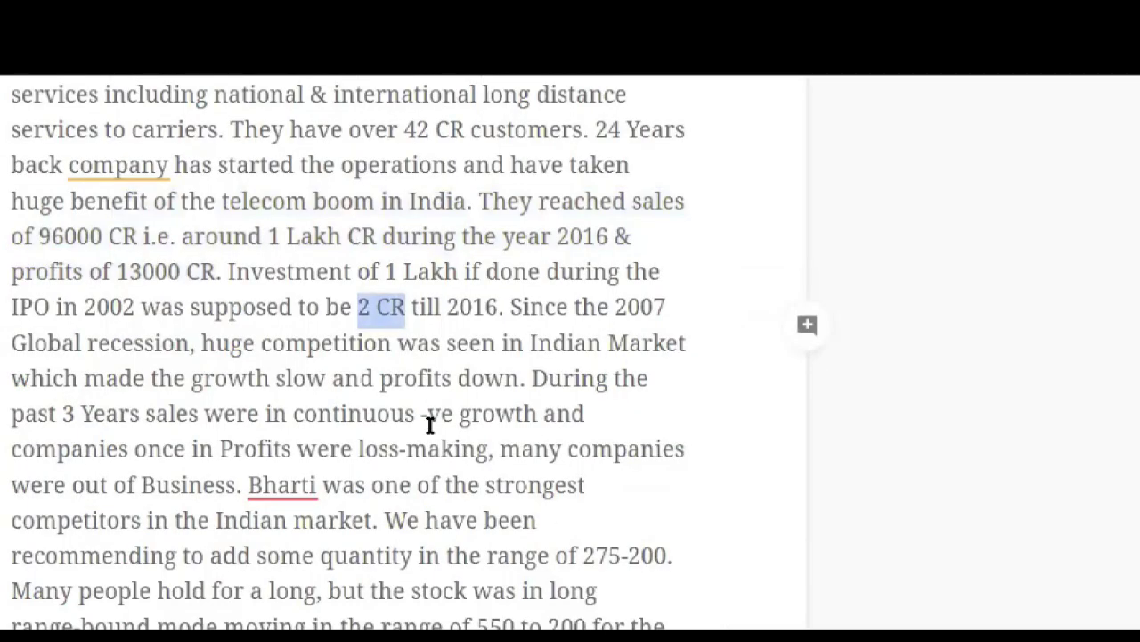
# Highlight the mention of the 2007 Global recession in the company description and read on about the competition
pyautogui.click(429, 417)
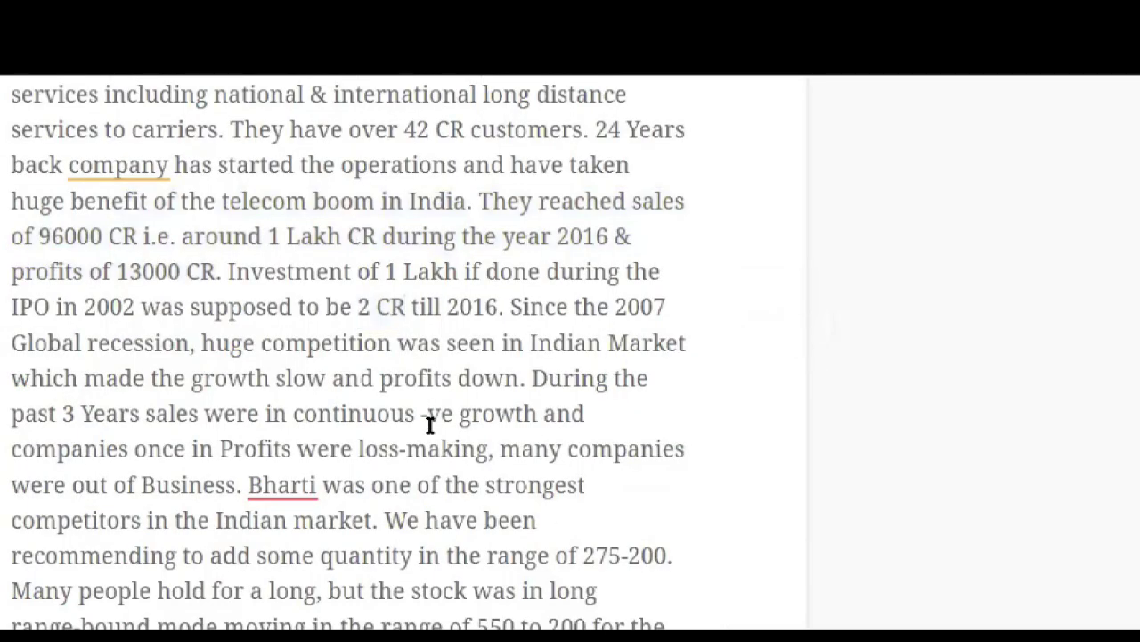
pyautogui.click(515, 308)
pyautogui.moveTo(557, 307); pyautogui.dragTo(668, 308)
pyautogui.moveTo(9, 343); pyautogui.dragTo(190, 347)
pyautogui.click(308, 344)
pyautogui.scroll(-2, 451, 428)
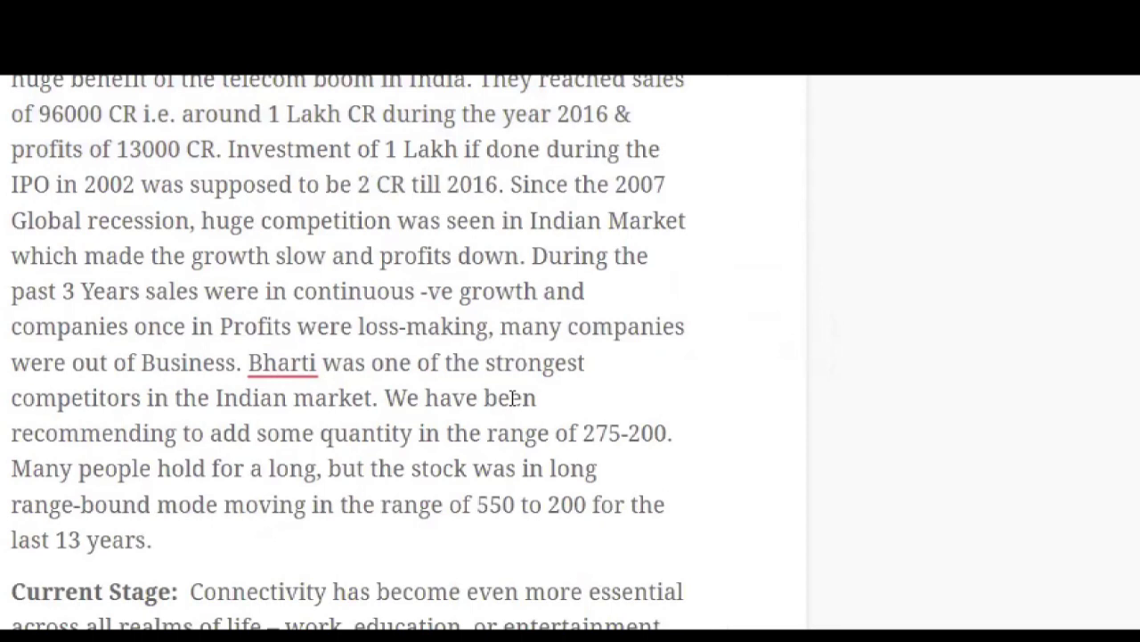
# Highlight the passage on slow growth and falling profits, then check the 5-year growth of total income and interest
pyautogui.moveTo(193, 257); pyautogui.dragTo(514, 263)
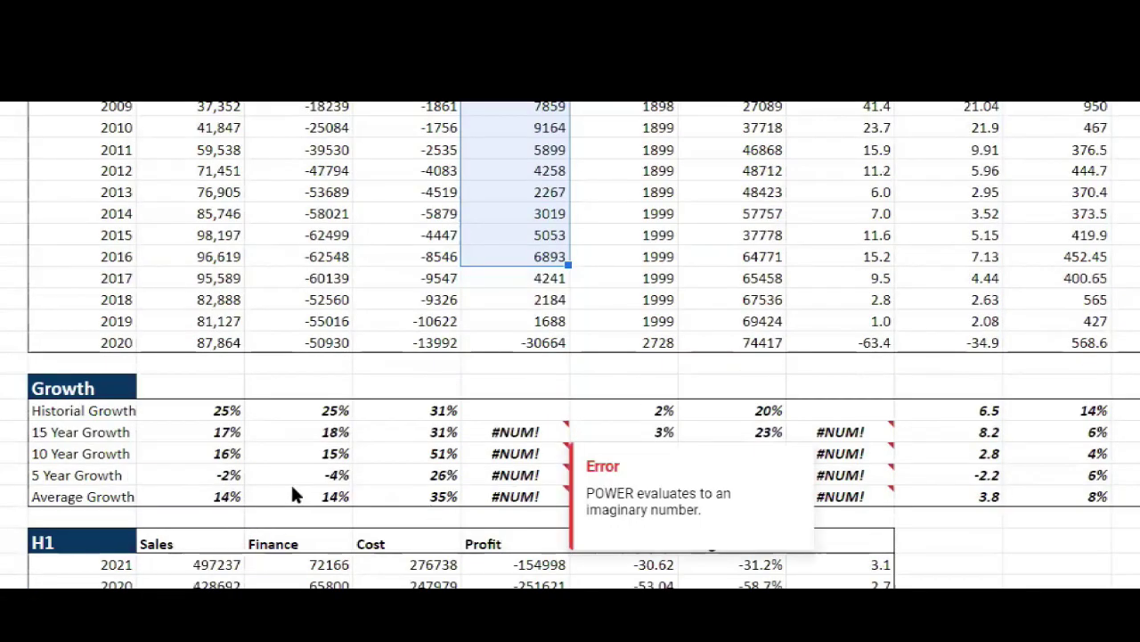
pyautogui.click(222, 476)
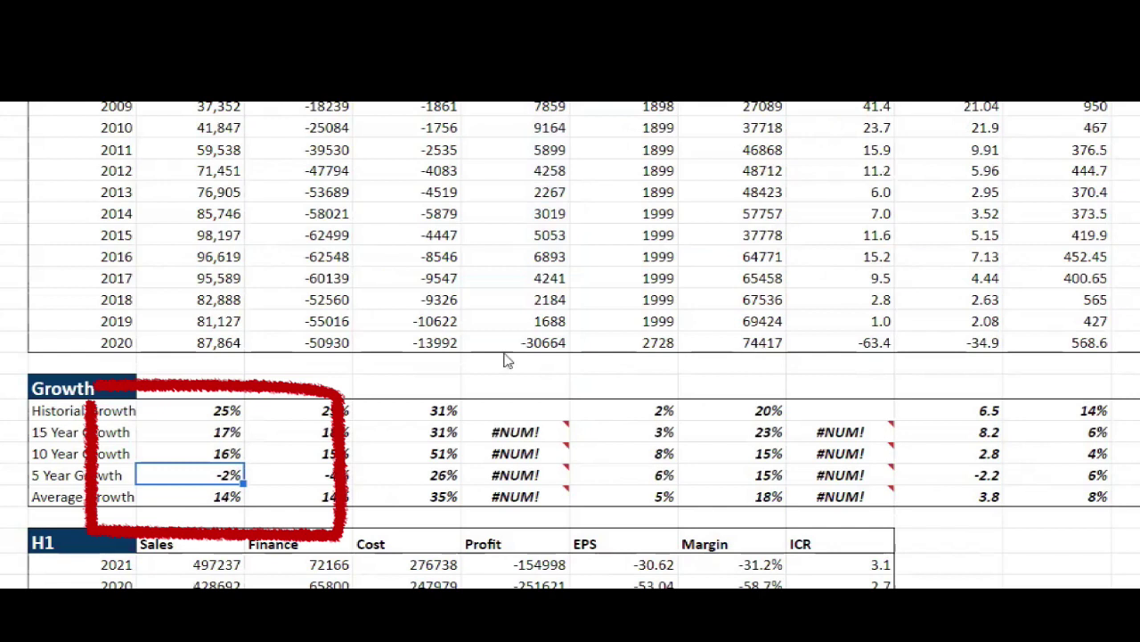
pyautogui.click(443, 479)
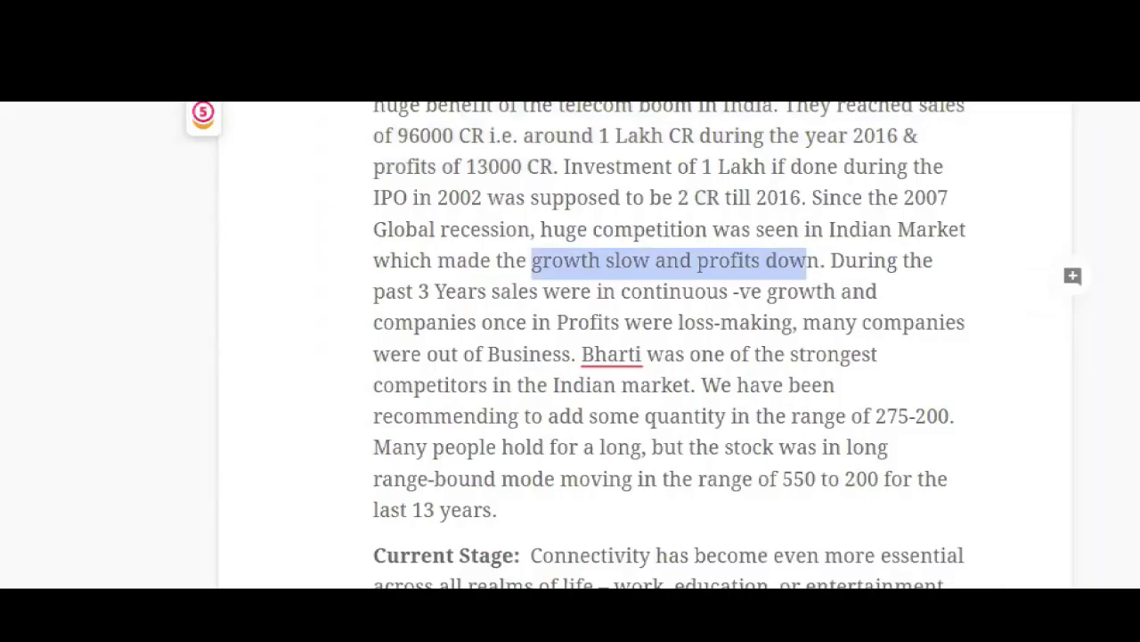
# Highlight the description's passages on negative sales growth over the past 3 years, loss-making companies and the recommended 275-200 range
pyautogui.click(703, 394)
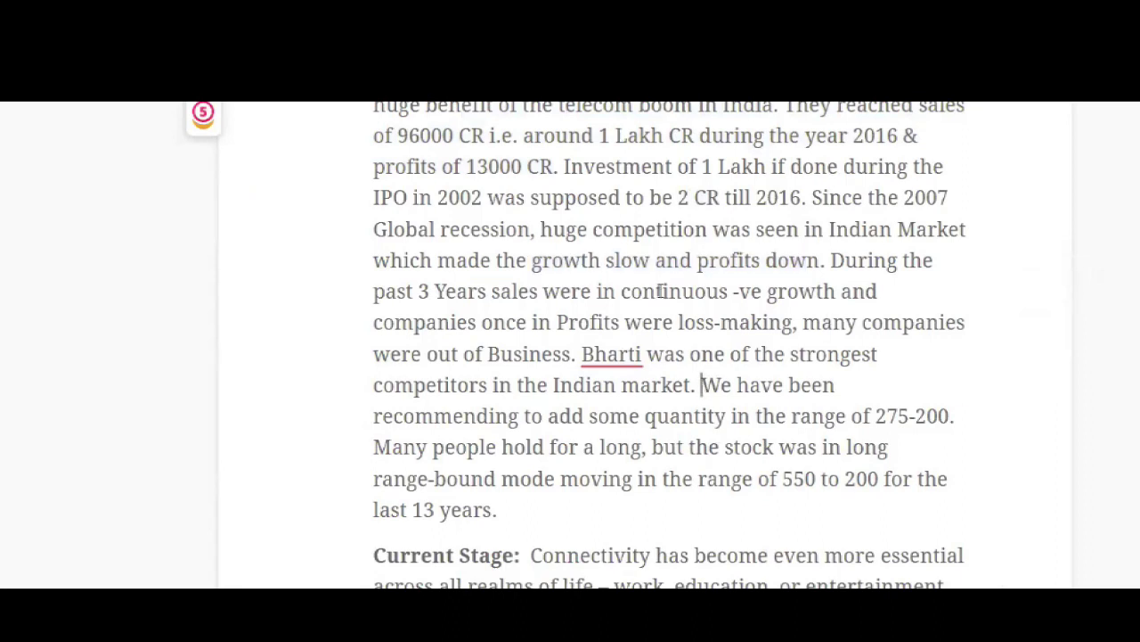
pyautogui.moveTo(385, 293); pyautogui.dragTo(876, 307)
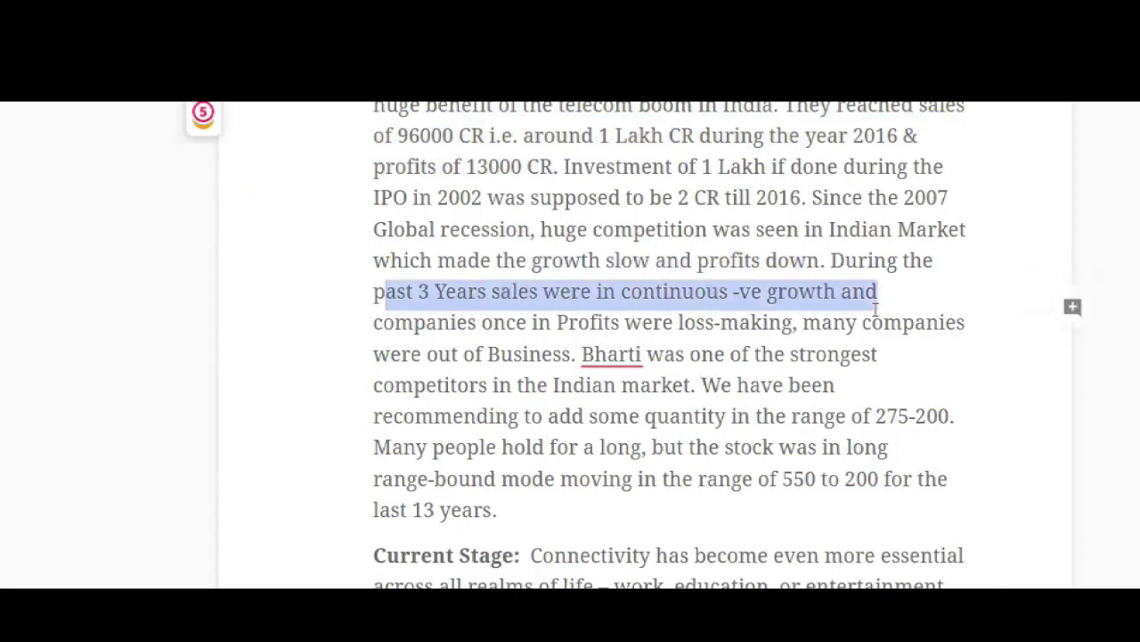
pyautogui.click(703, 383)
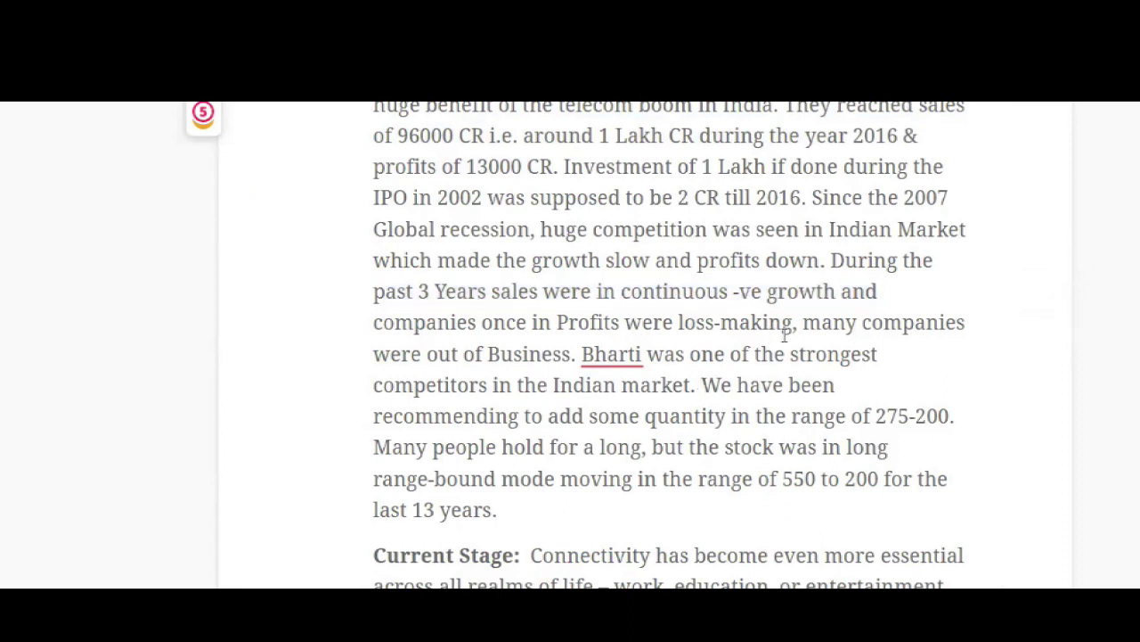
pyautogui.moveTo(801, 326); pyautogui.dragTo(563, 326)
pyautogui.click(557, 379)
pyautogui.click(664, 449)
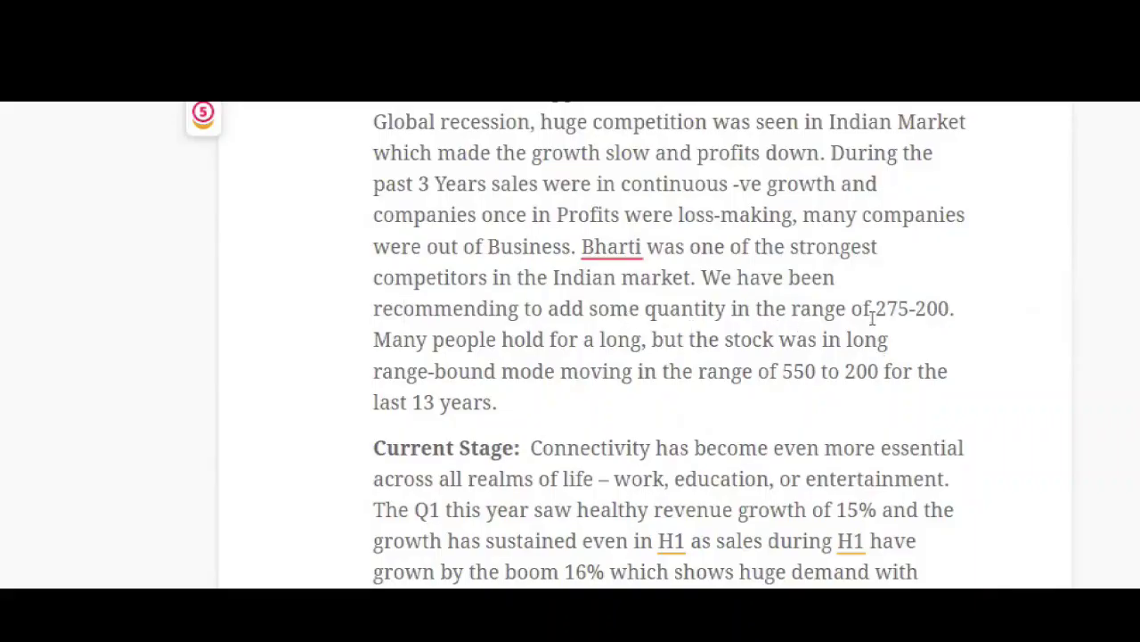
pyautogui.moveTo(874, 309); pyautogui.dragTo(950, 309)
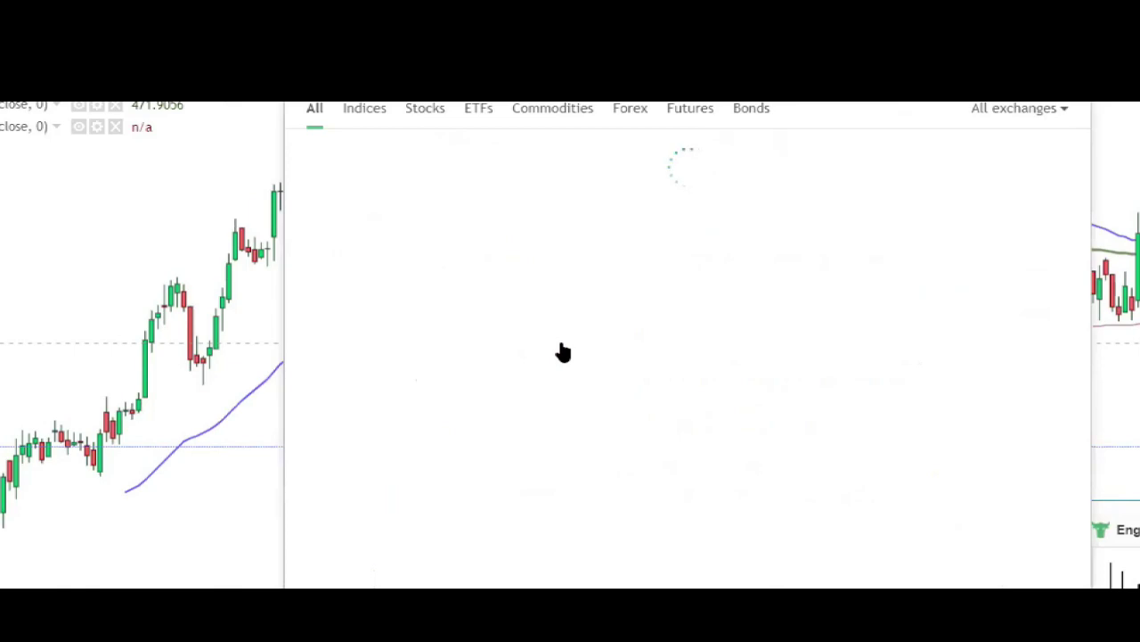
# Load the stock from the symbol search in the Investing.com chart and examine its long-term price history
pyautogui.click(489, 151)
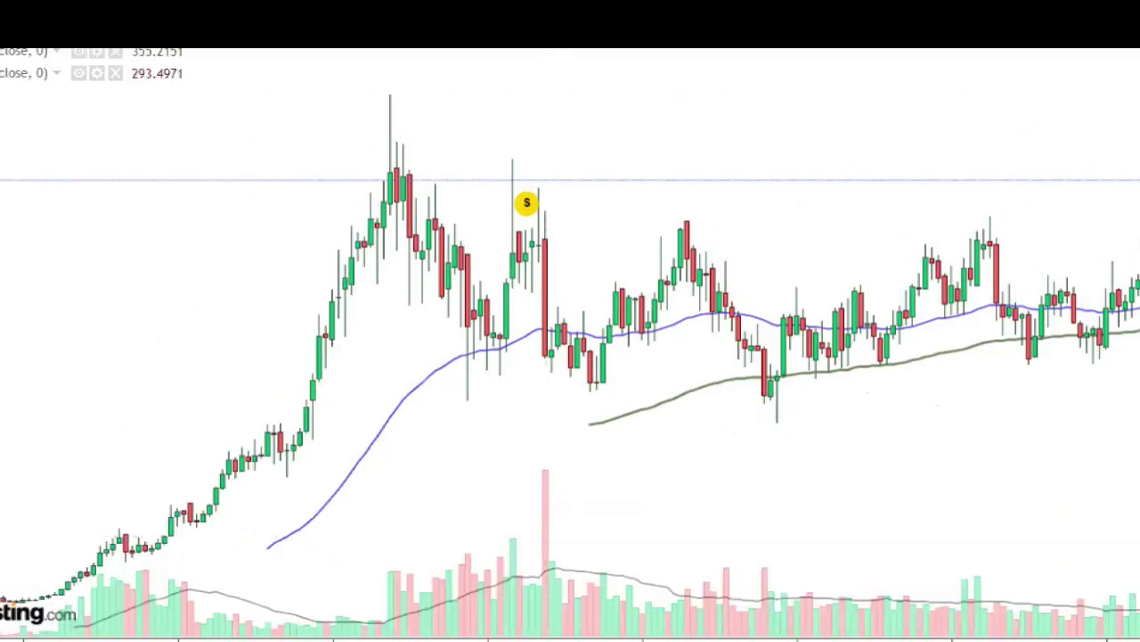
pyautogui.scroll(-1, 311, 466)
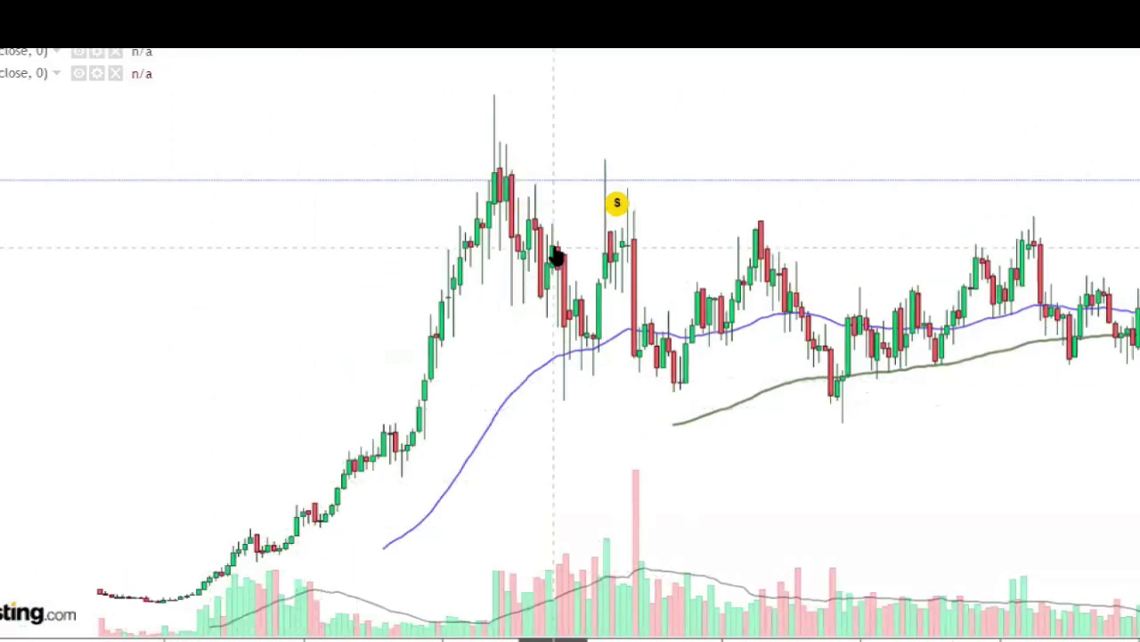
pyautogui.scroll(-1, 379, 377)
pyautogui.scroll(2, 418, 260)
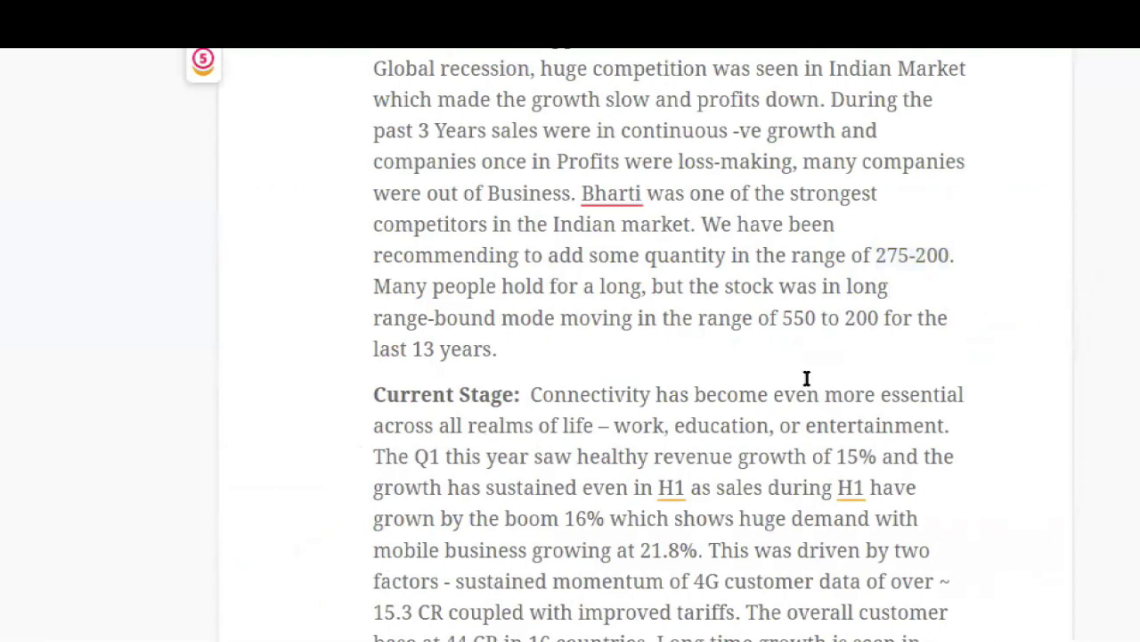
# Highlight the description's 550 to 200 range over the last 13 years and the Current Stage opening on connectivity for work, education or entertainment
pyautogui.moveTo(783, 318); pyautogui.dragTo(531, 343)
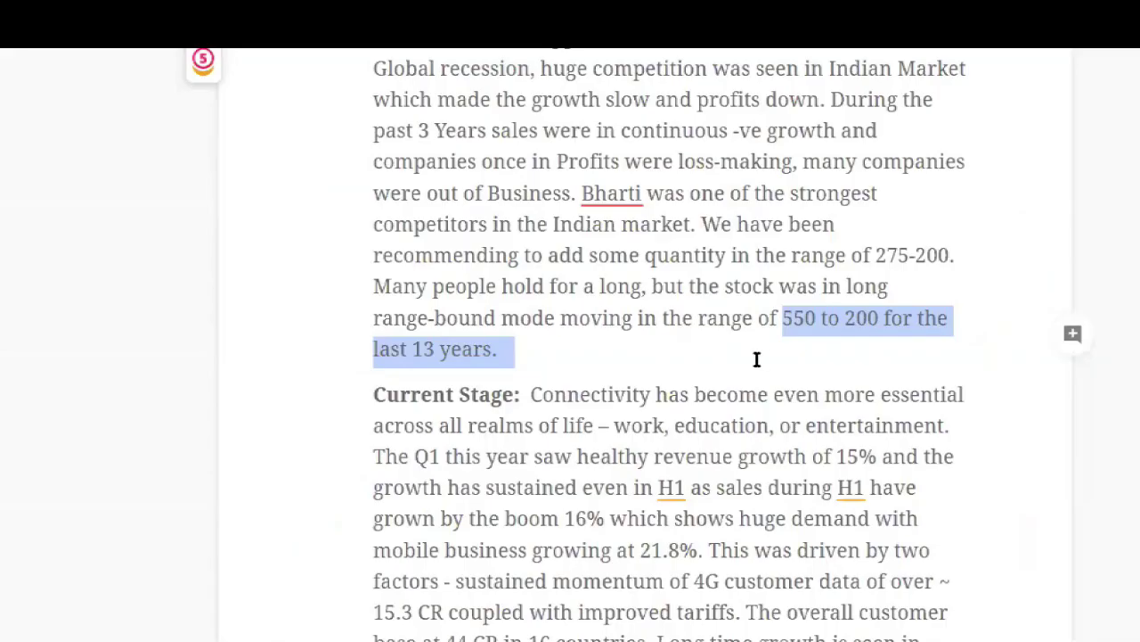
pyautogui.click(709, 420)
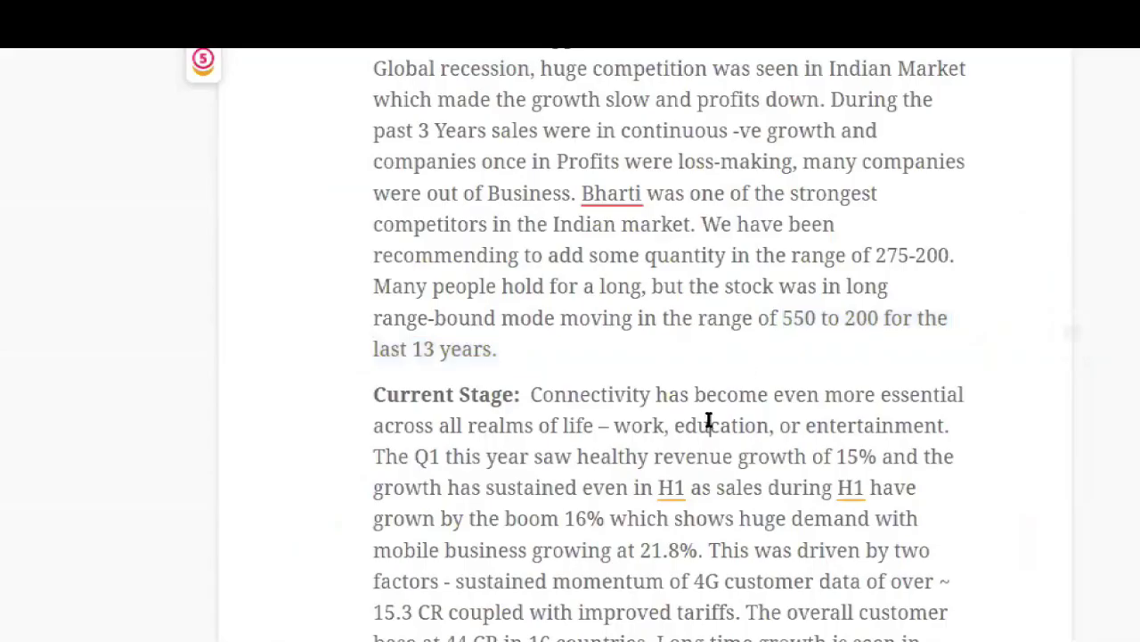
pyautogui.scroll(-1, 553, 323)
pyautogui.moveTo(374, 280); pyautogui.dragTo(608, 322)
pyautogui.click(719, 455)
pyautogui.click(633, 409)
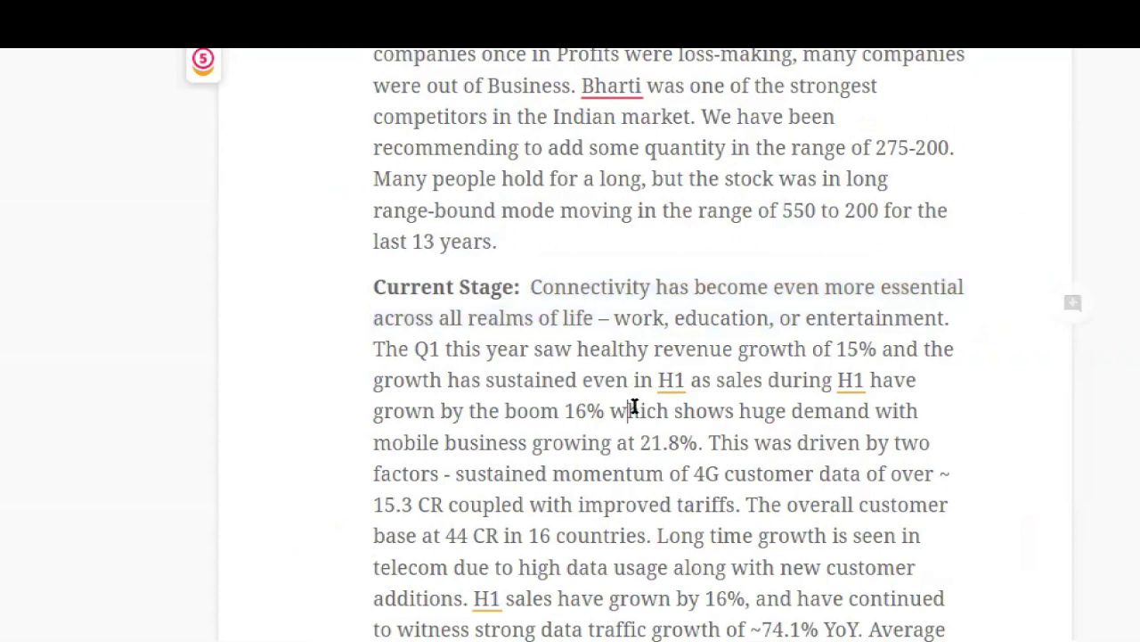
pyautogui.moveTo(616, 318); pyautogui.dragTo(951, 322)
pyautogui.click(789, 410)
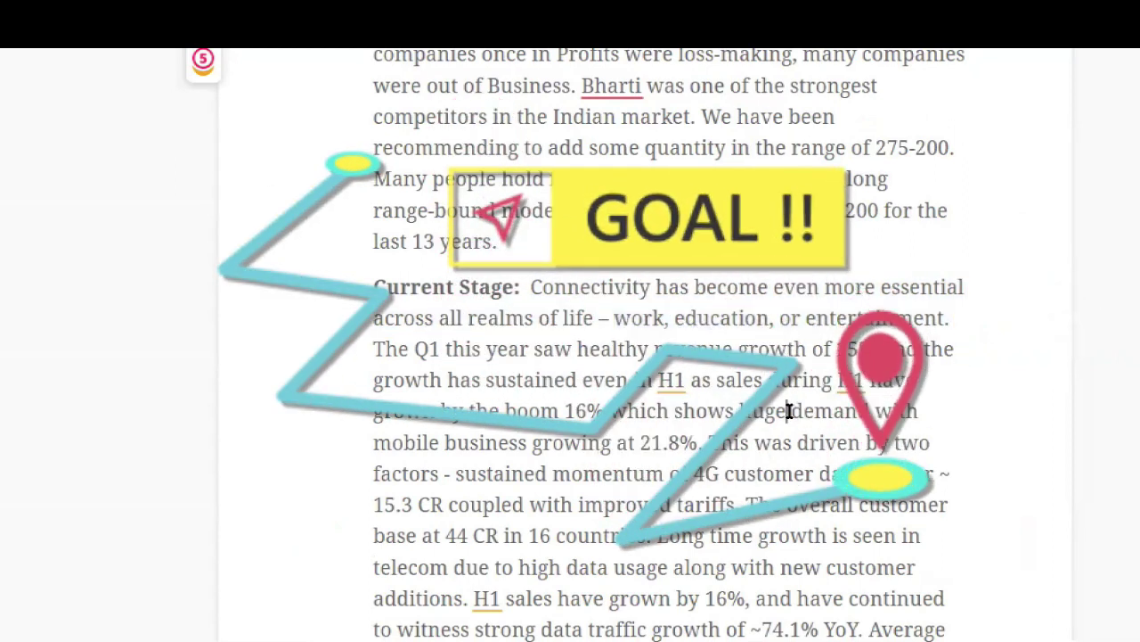
# Highlight the Current Stage passages on the 15% revenue growth in Q1 and the 16% sales growth in H1
pyautogui.moveTo(428, 349); pyautogui.dragTo(885, 349)
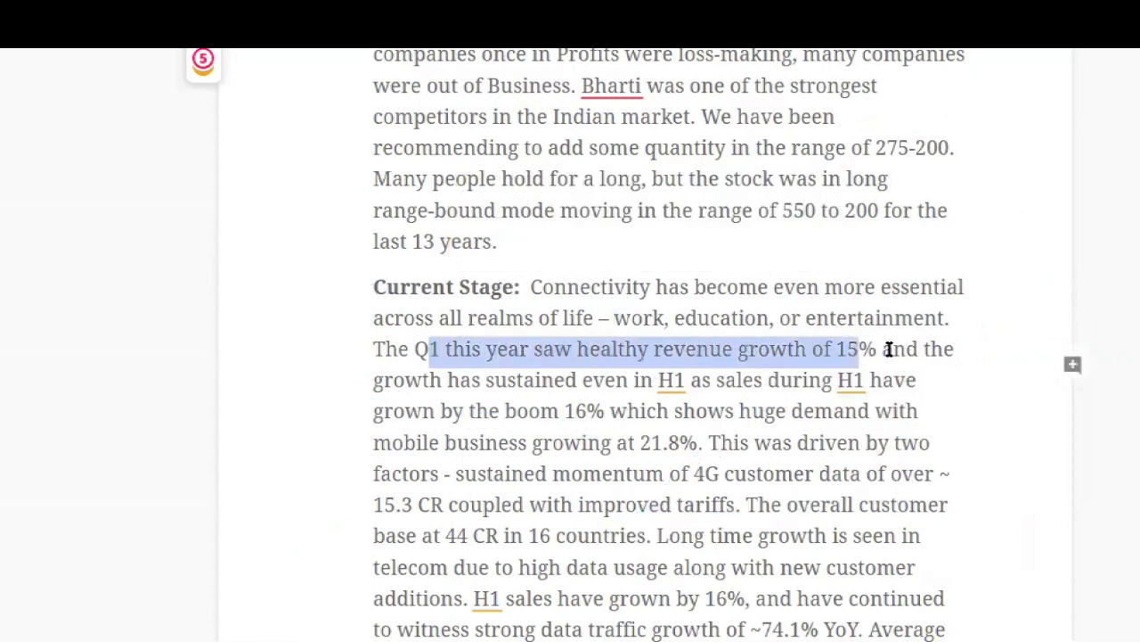
pyautogui.click(941, 358)
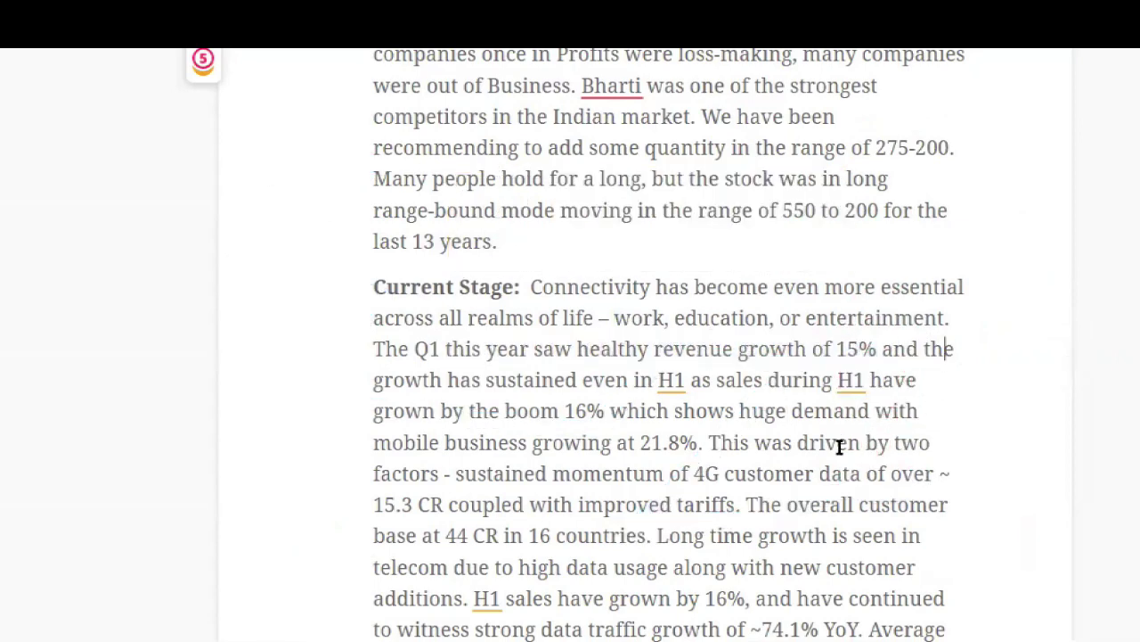
pyautogui.click(664, 380)
pyautogui.scroll(-1, 745, 428)
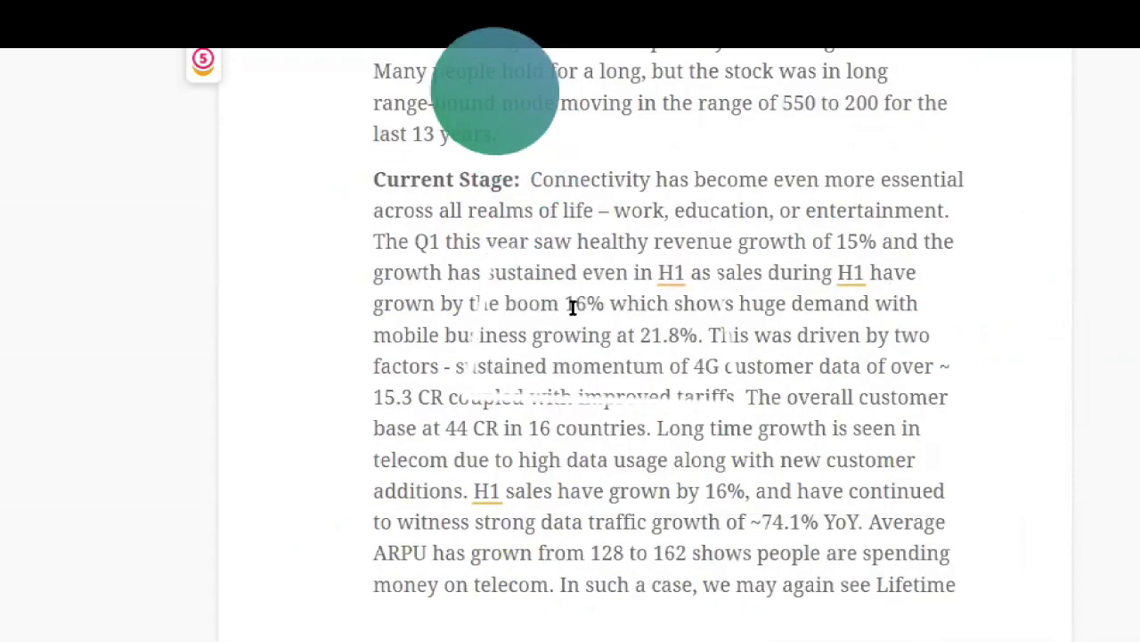
pyautogui.doubleClick(570, 305)
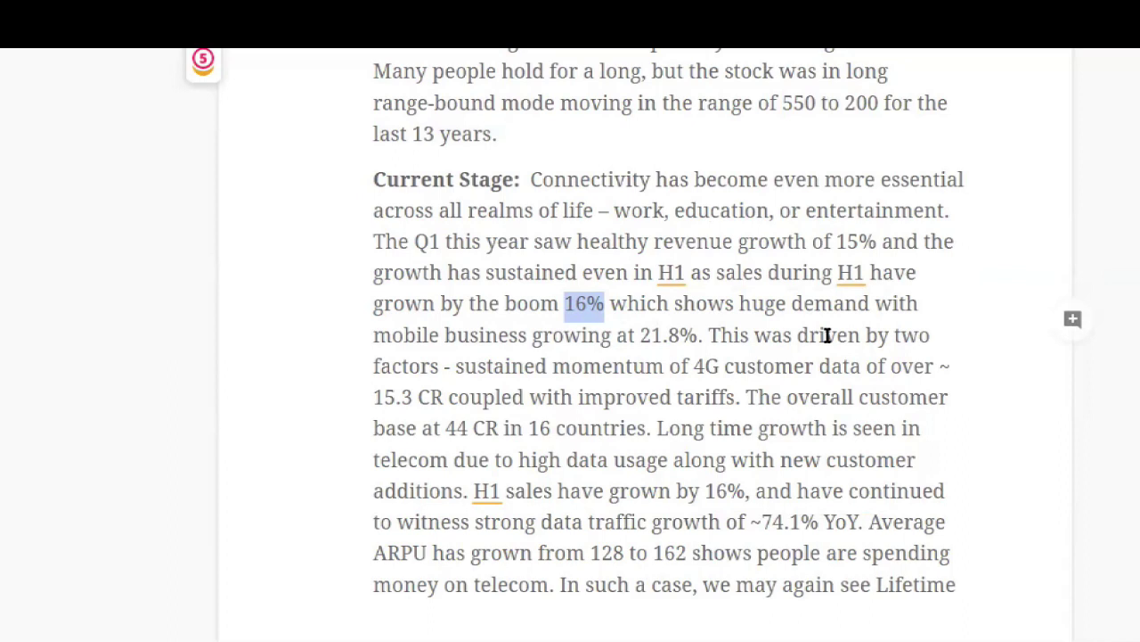
pyautogui.click(661, 335)
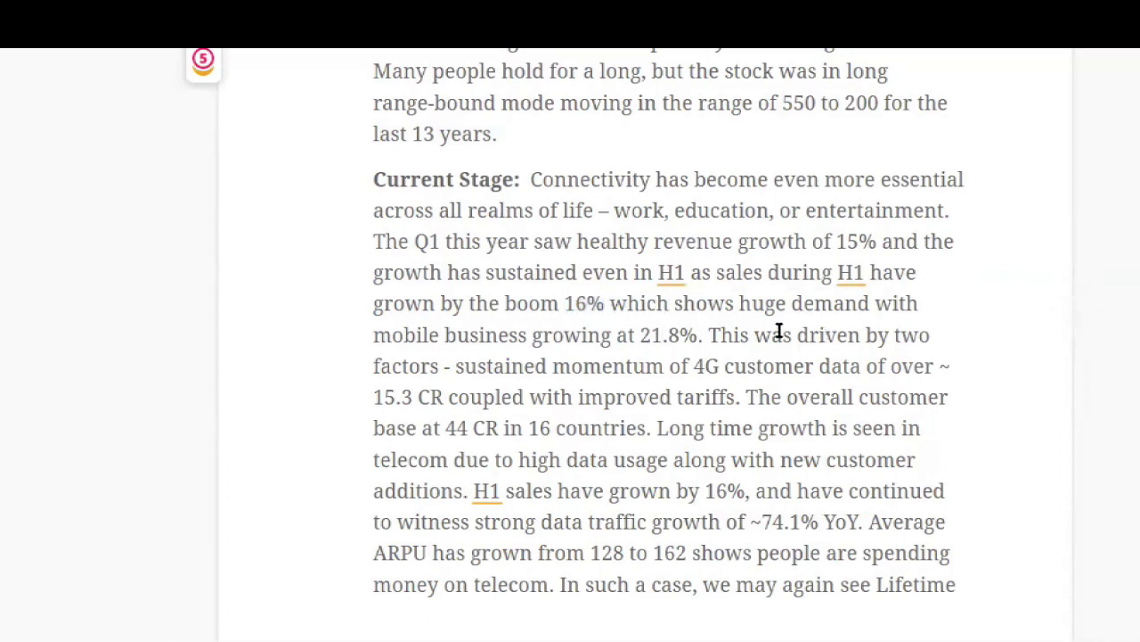
# Highlight the mobile business growth of 21.8% and its two drivers, 4G customer data of over 15.3 CR and improved tariffs
pyautogui.moveTo(375, 335); pyautogui.dragTo(694, 331)
pyautogui.click(734, 402)
pyautogui.moveTo(464, 371); pyautogui.dragTo(948, 375)
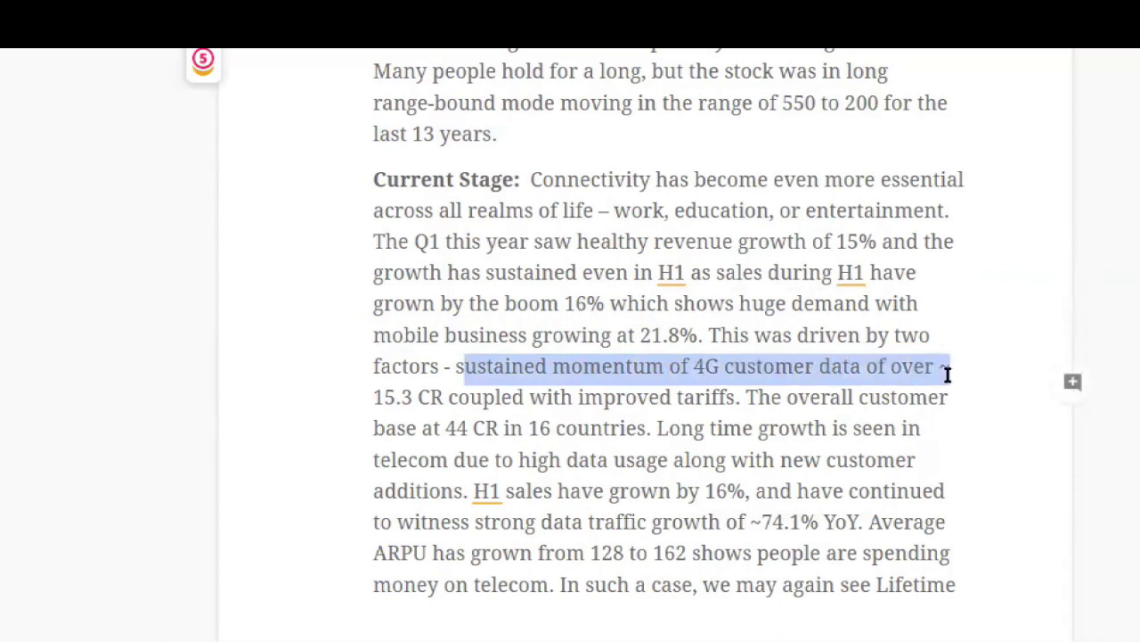
pyautogui.moveTo(383, 400); pyautogui.dragTo(736, 400)
pyautogui.click(757, 463)
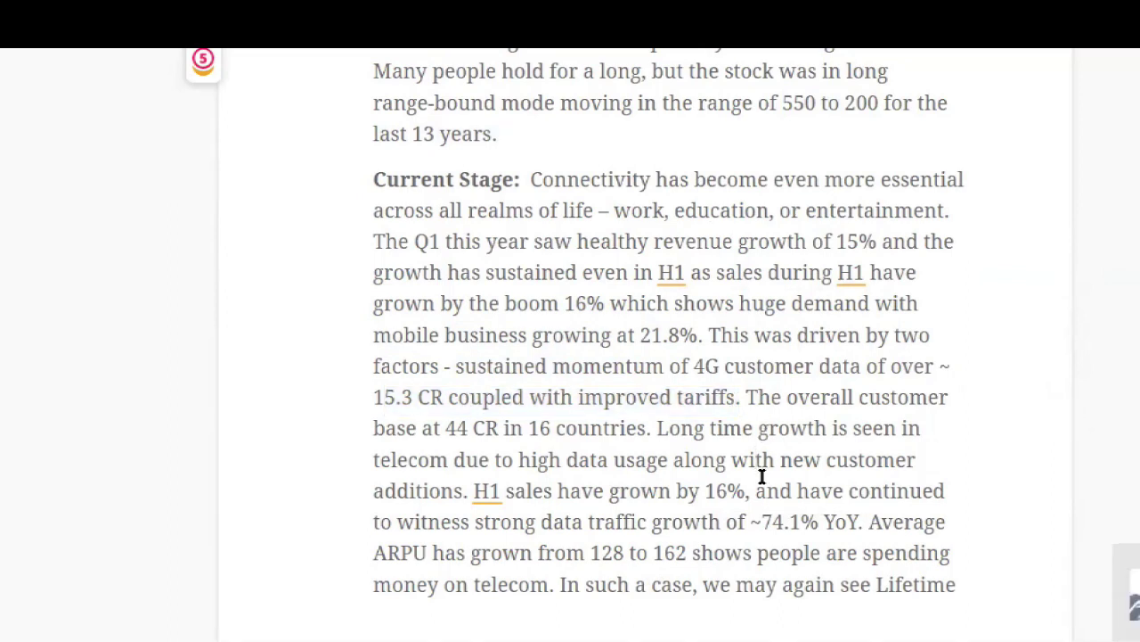
# Highlight the sentence on the overall customer base of 44 CR in 16 countries
pyautogui.scroll(-1, 757, 458)
pyautogui.moveTo(747, 289); pyautogui.dragTo(505, 321)
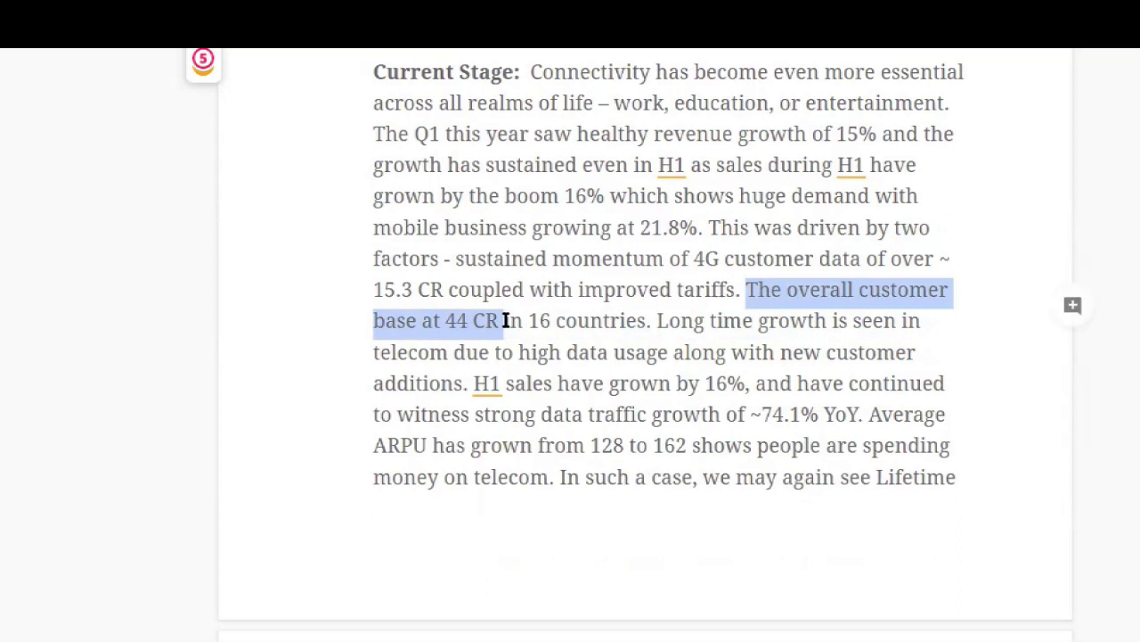
pyautogui.click(663, 320)
pyautogui.moveTo(659, 321); pyautogui.dragTo(687, 321)
pyautogui.click(604, 383)
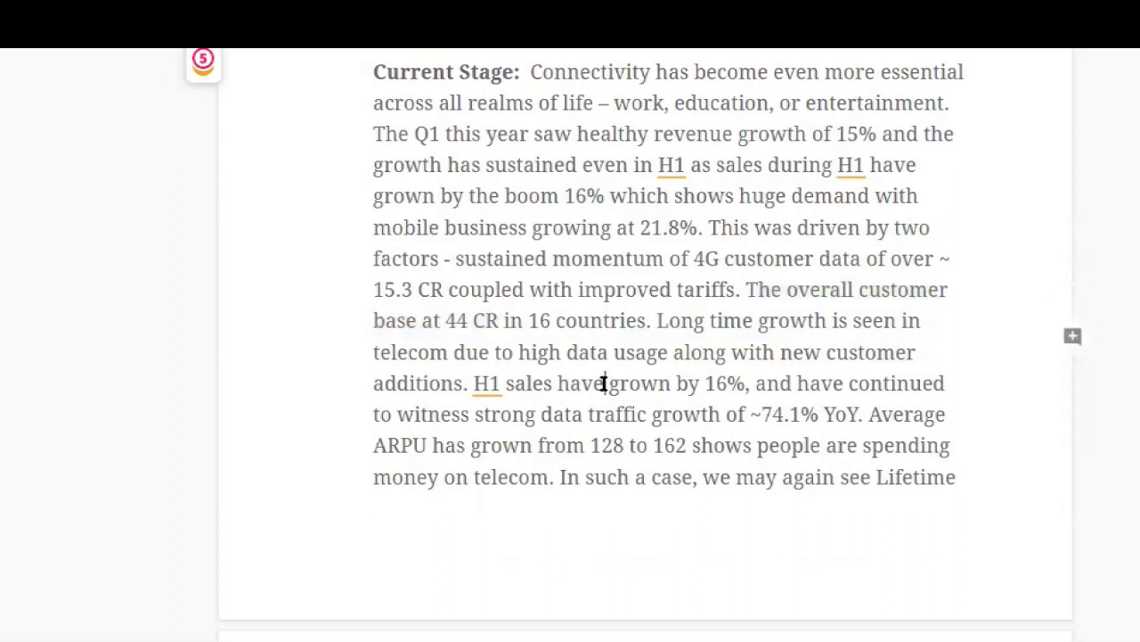
pyautogui.click(653, 320)
pyautogui.keyDown('shift'); pyautogui.click(437, 318); pyautogui.keyUp('shift')
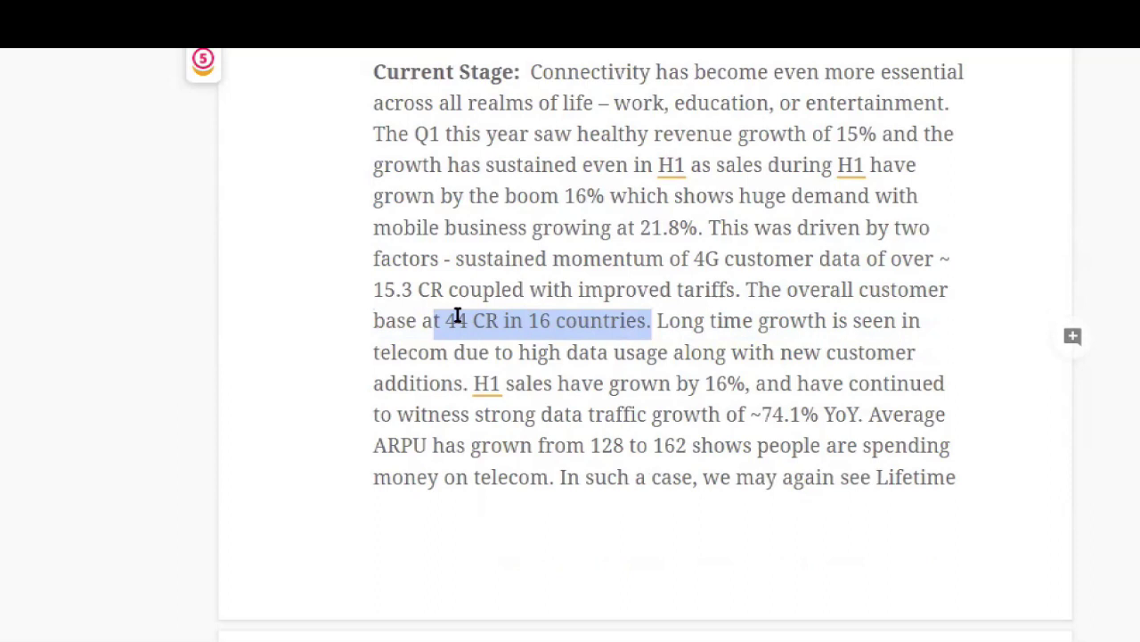
pyautogui.click(714, 377)
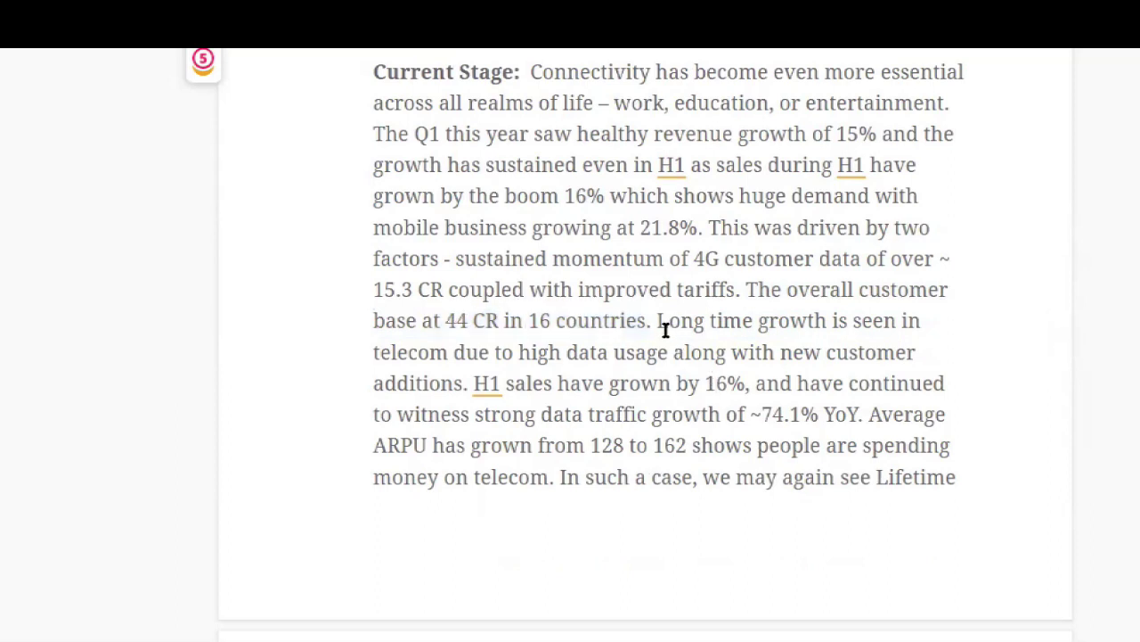
# Highlight the sentence on long-time telecom growth due to high data usage
pyautogui.moveTo(658, 320); pyautogui.dragTo(921, 321)
pyautogui.click(793, 413)
pyautogui.moveTo(648, 323); pyautogui.dragTo(720, 363)
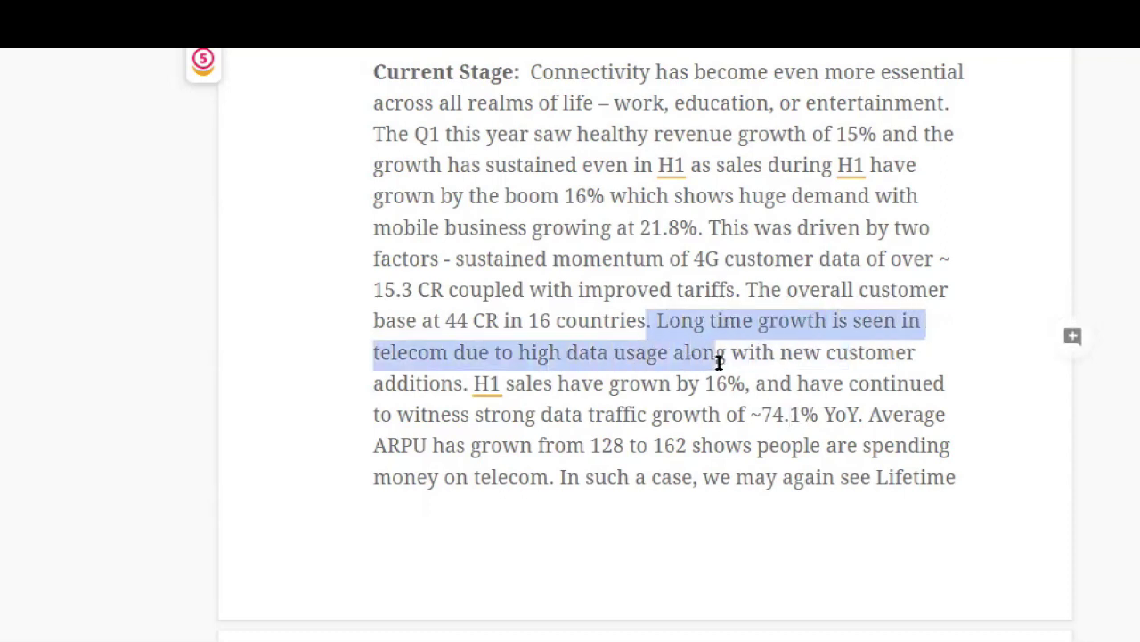
pyautogui.click(704, 447)
pyautogui.click(603, 443)
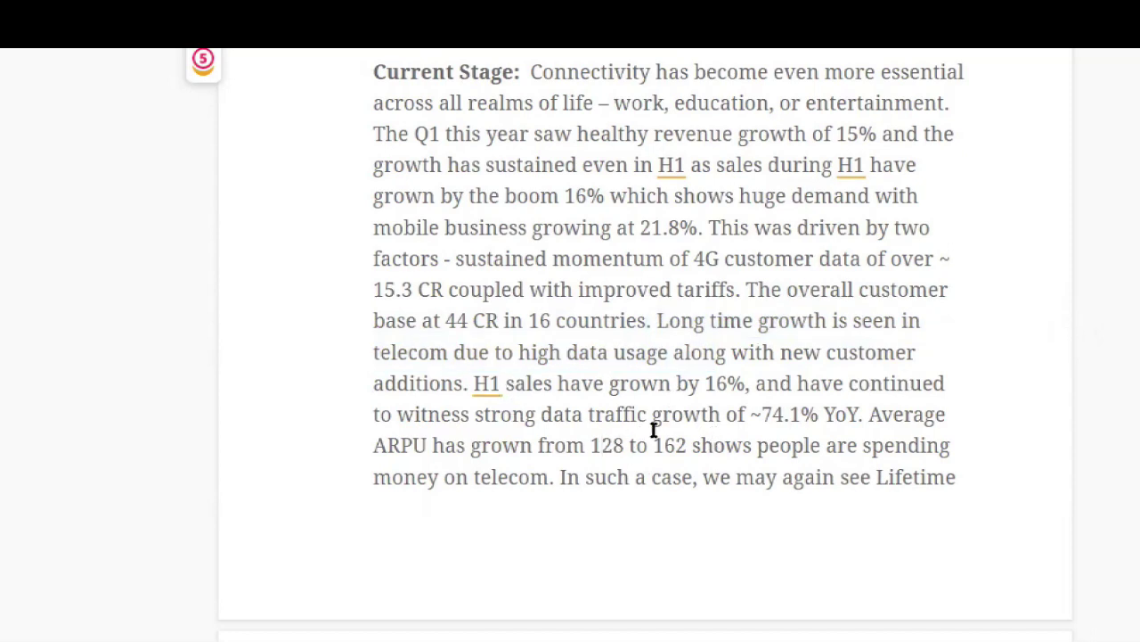
# Highlight the repeated 16% H1 sales growth and the 74.1% YoY data traffic growth
pyautogui.scroll(-1, 686, 374)
pyautogui.moveTo(705, 276); pyautogui.dragTo(749, 283)
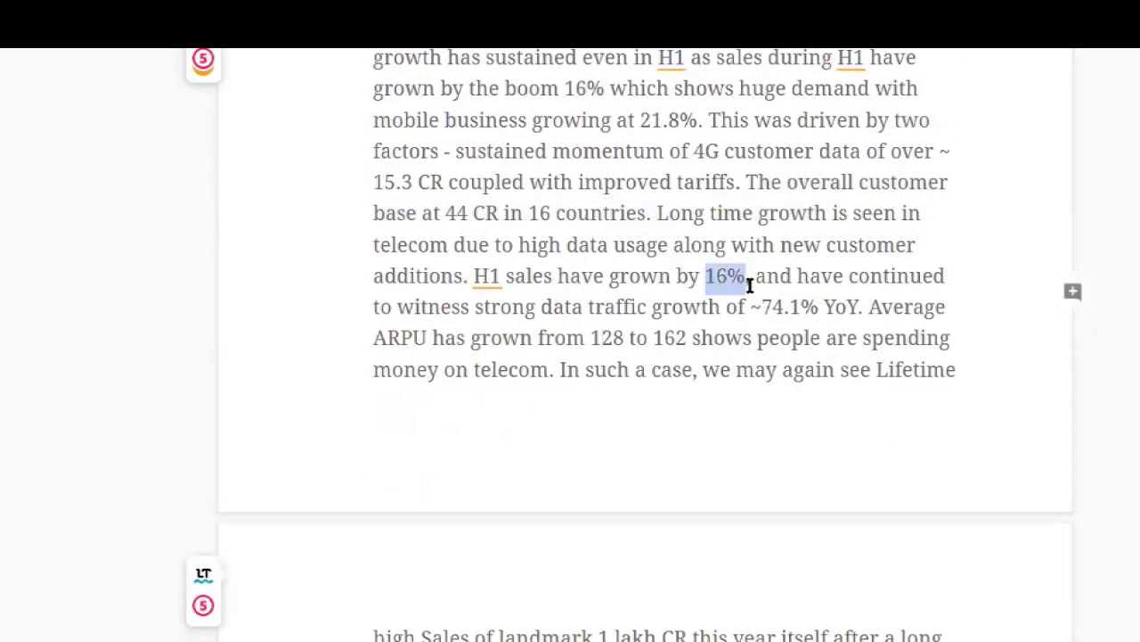
pyautogui.moveTo(381, 303); pyautogui.dragTo(853, 310)
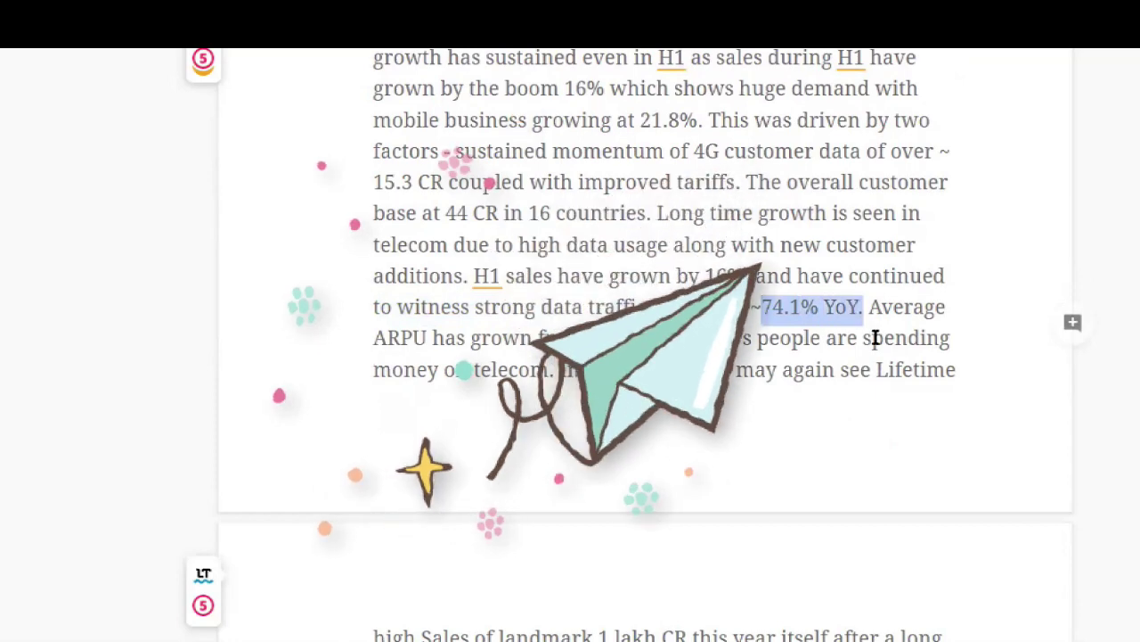
pyautogui.click(883, 339)
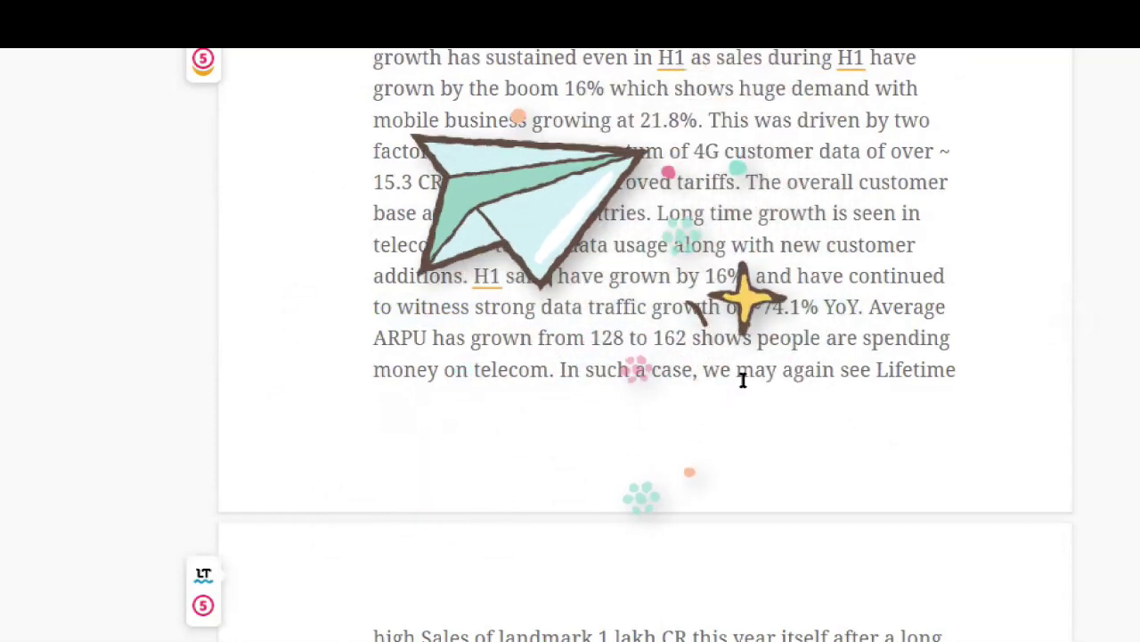
# Highlight the average ARPU growth from 128 to 162 and the remark on people spending money on telecom
pyautogui.scroll(-3, 712, 411)
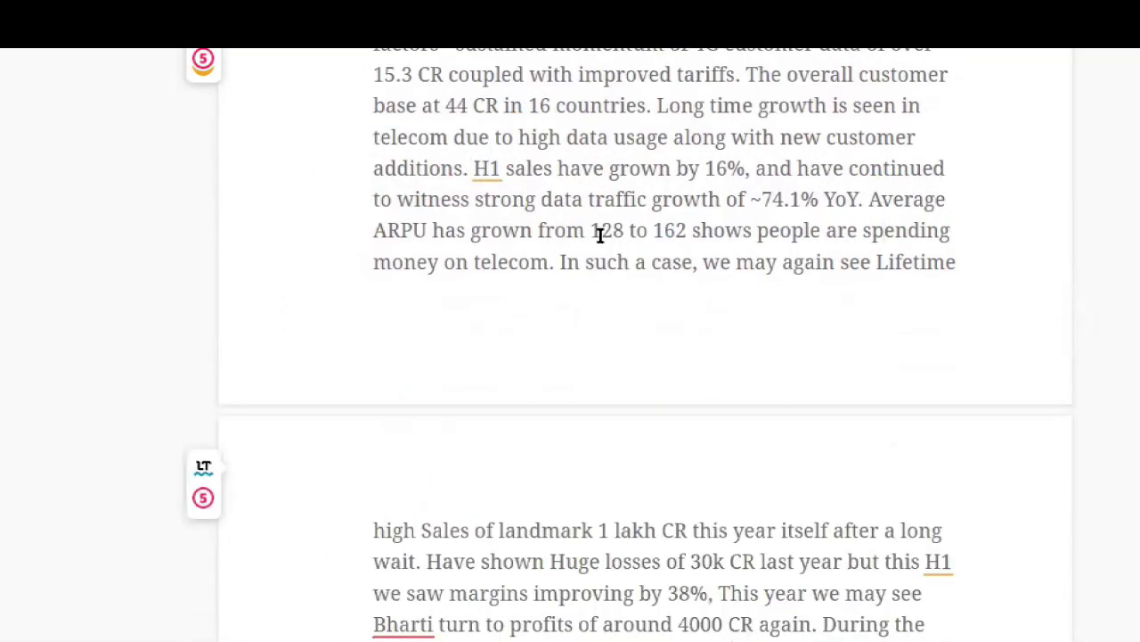
pyautogui.moveTo(593, 231); pyautogui.dragTo(628, 234)
pyautogui.click(687, 269)
pyautogui.moveTo(650, 231); pyautogui.dragTo(685, 232)
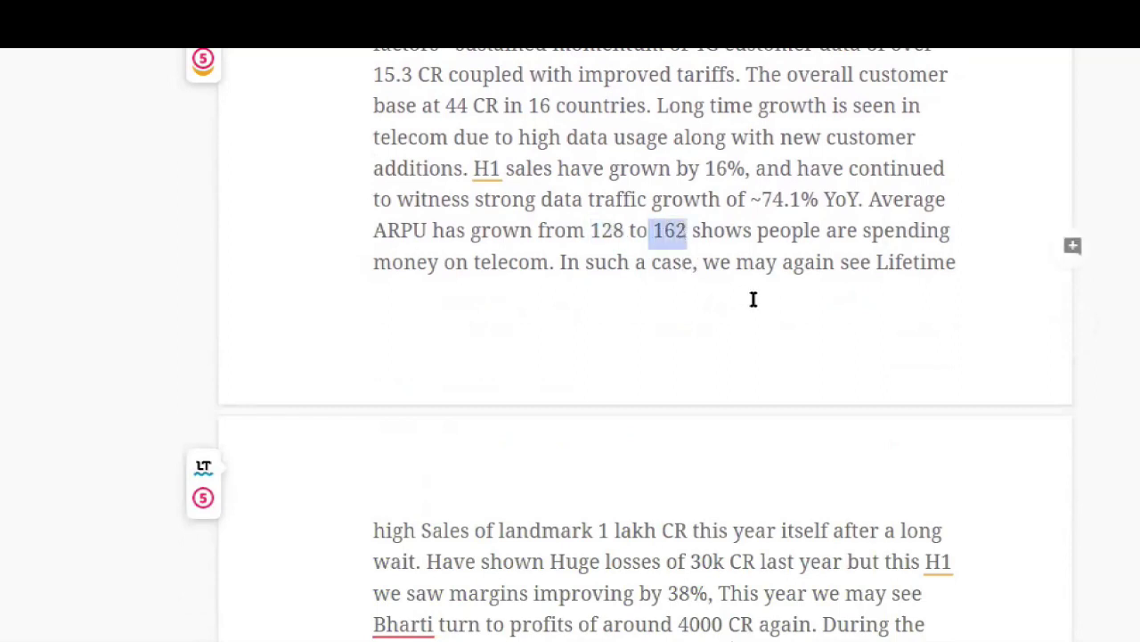
pyautogui.click(573, 264)
pyautogui.moveTo(553, 264); pyautogui.dragTo(583, 231)
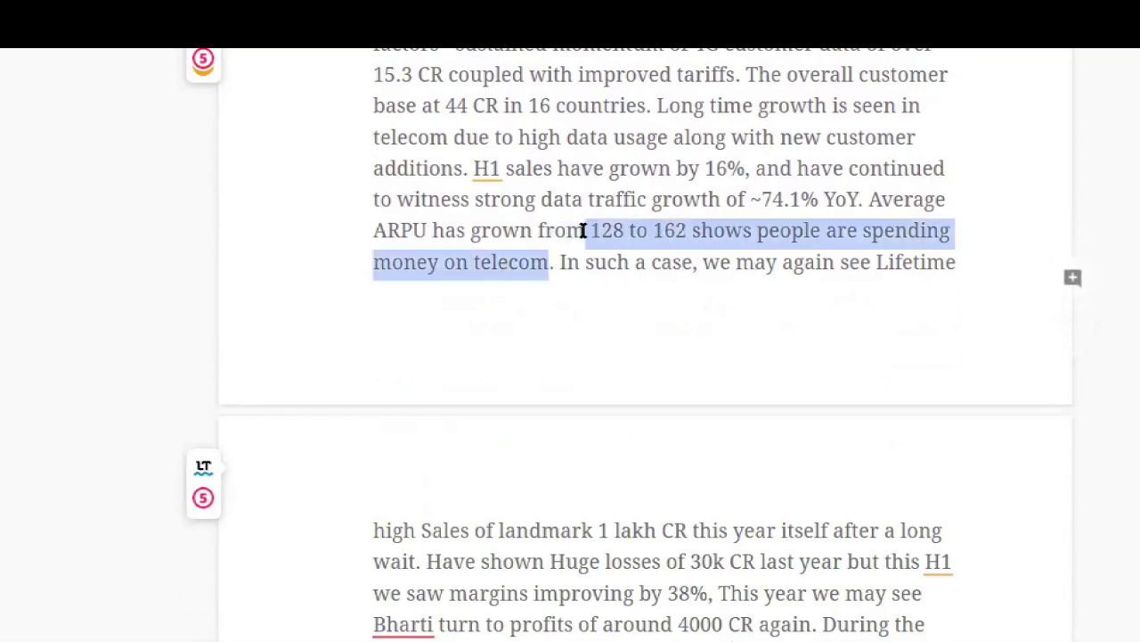
pyautogui.click(656, 321)
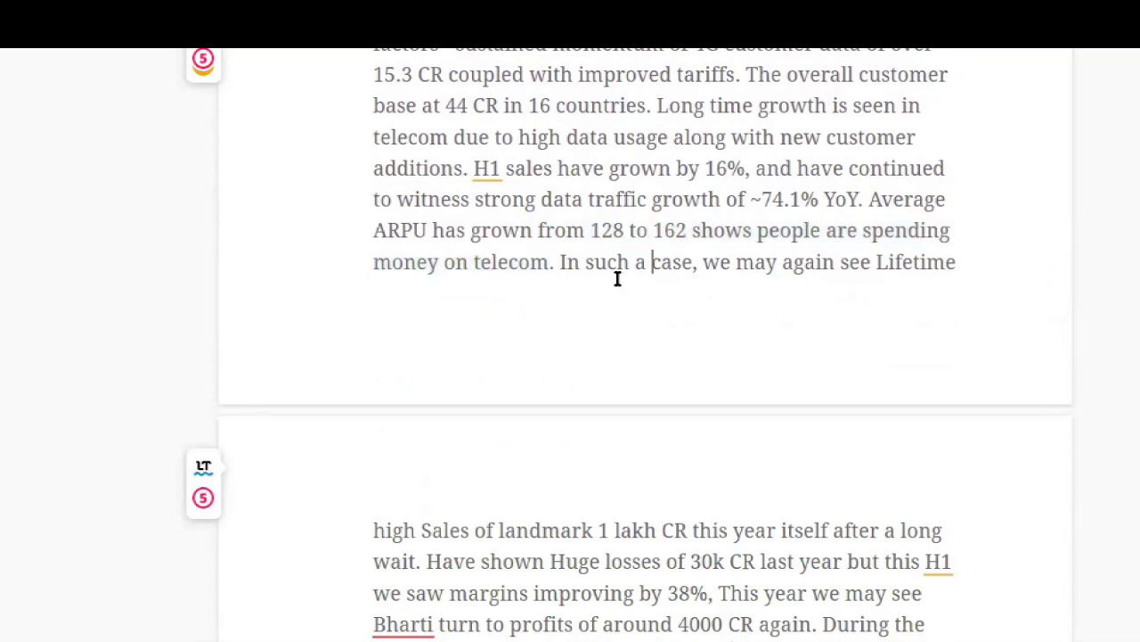
# Highlight the passage on lifetime high sales, then check the H1 sales growth and the 2021 sales estimate in the spreadsheet
pyautogui.moveTo(560, 262); pyautogui.dragTo(846, 533)
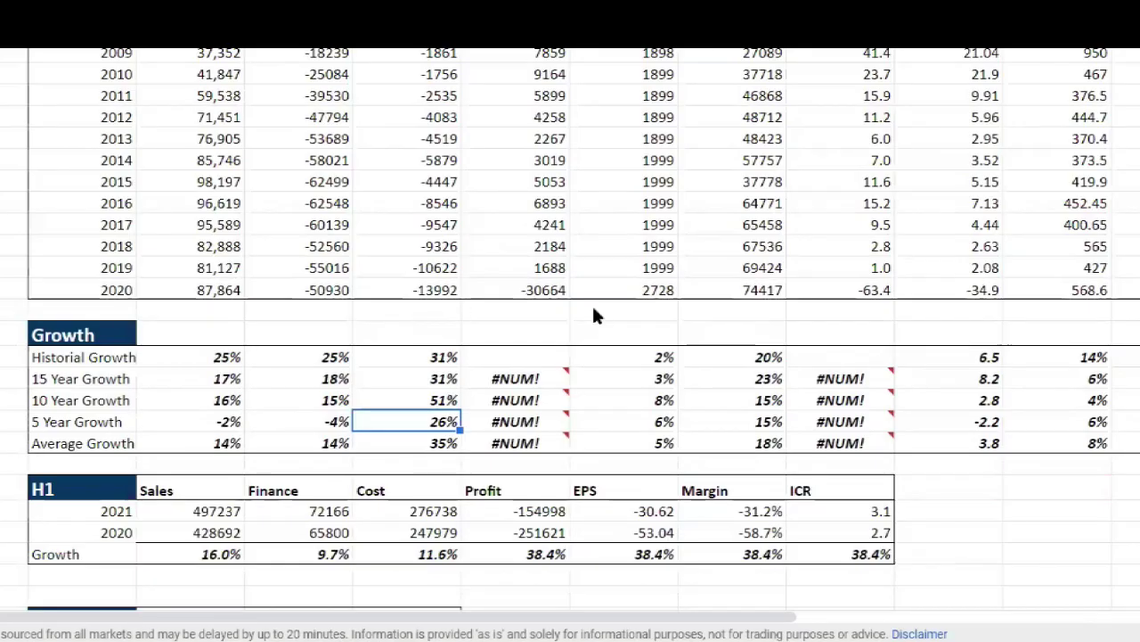
pyautogui.scroll(-2, 680, 319)
pyautogui.scroll(-1, 302, 373)
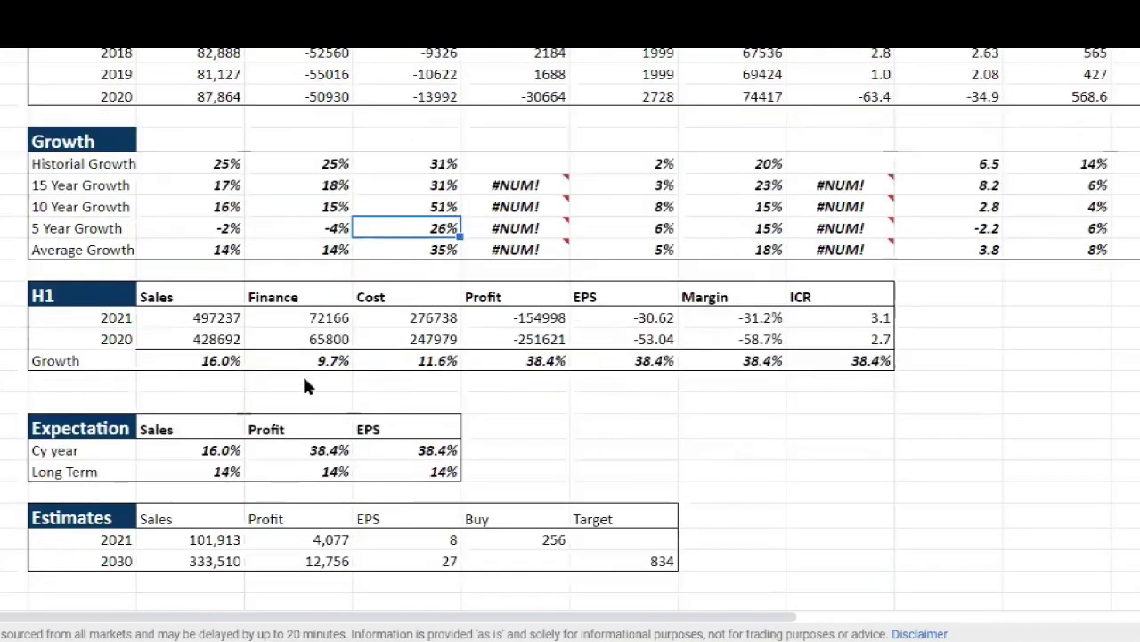
pyautogui.moveTo(204, 301); pyautogui.dragTo(223, 364)
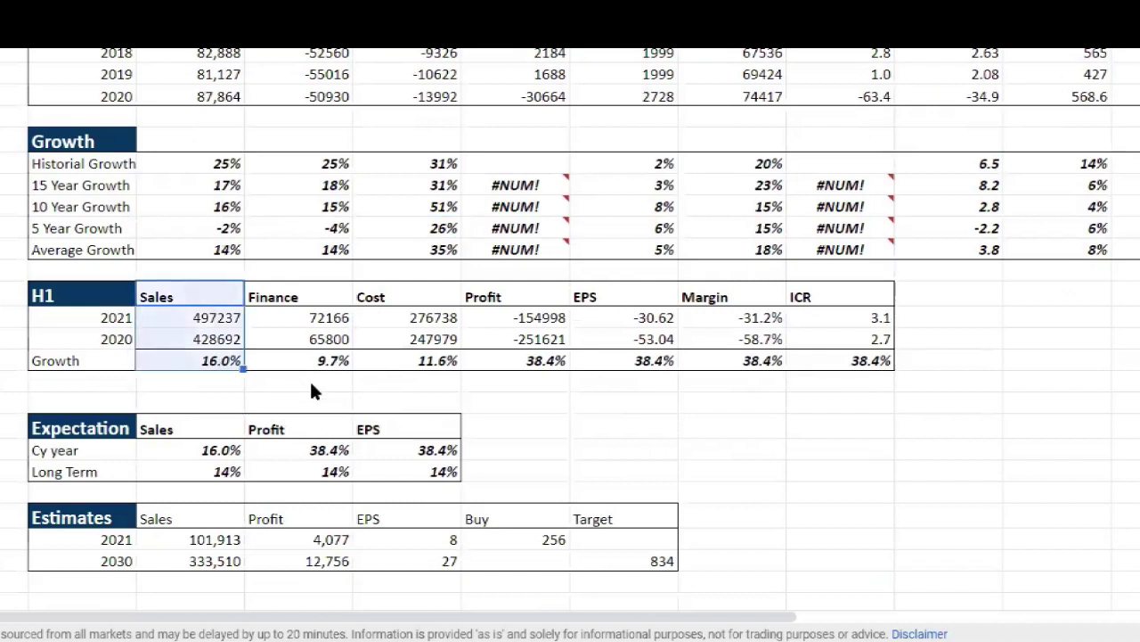
pyautogui.click(219, 365)
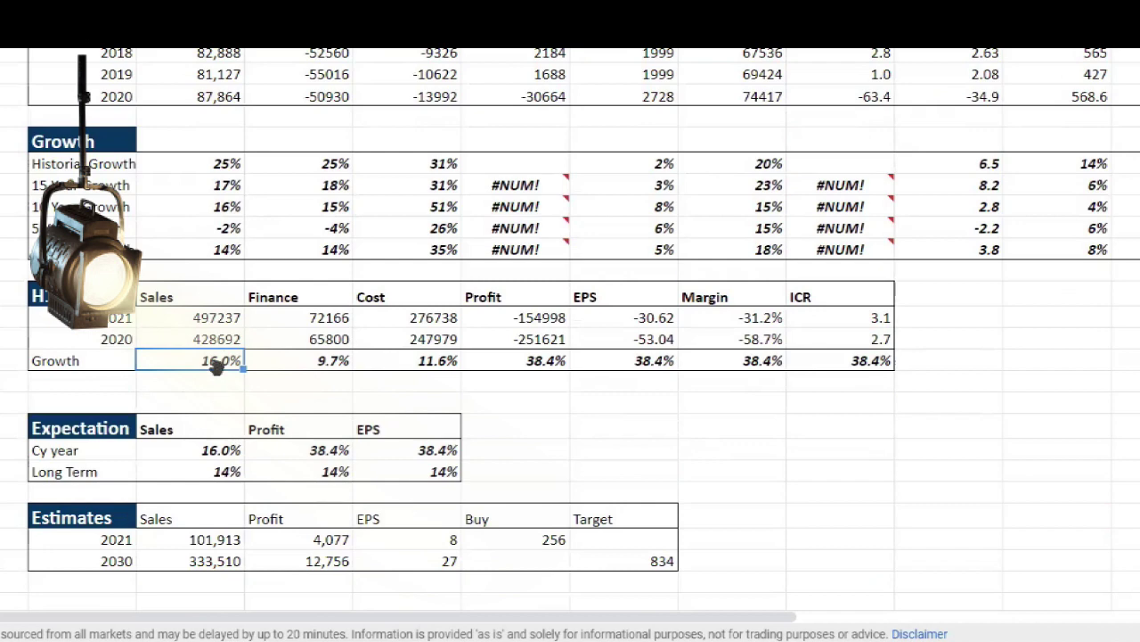
pyautogui.scroll(-1, 255, 557)
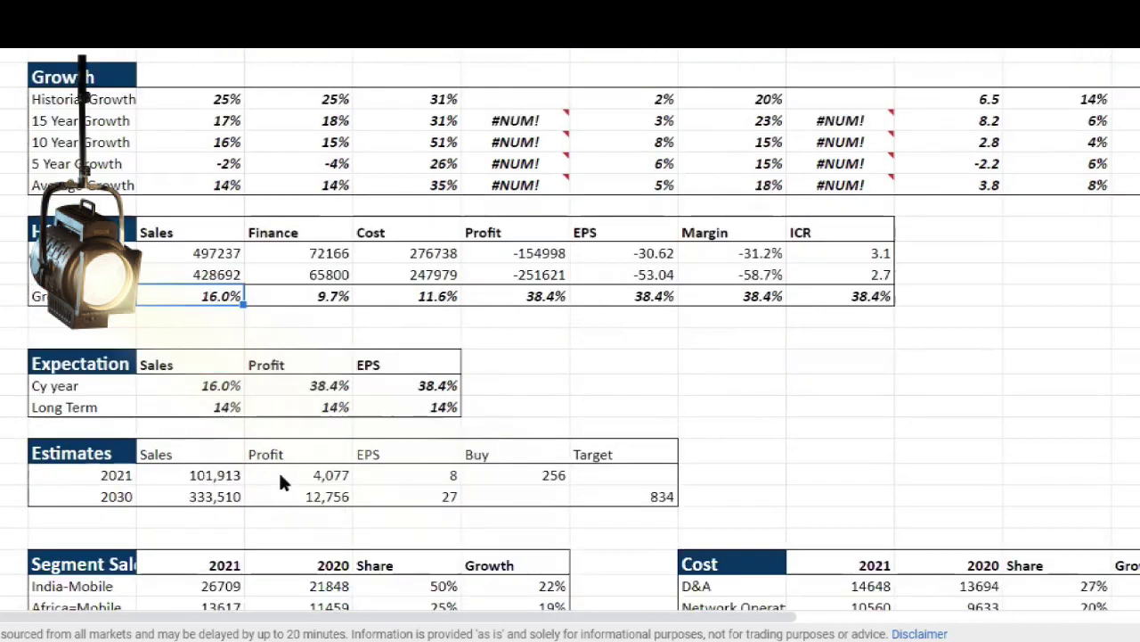
pyautogui.click(221, 475)
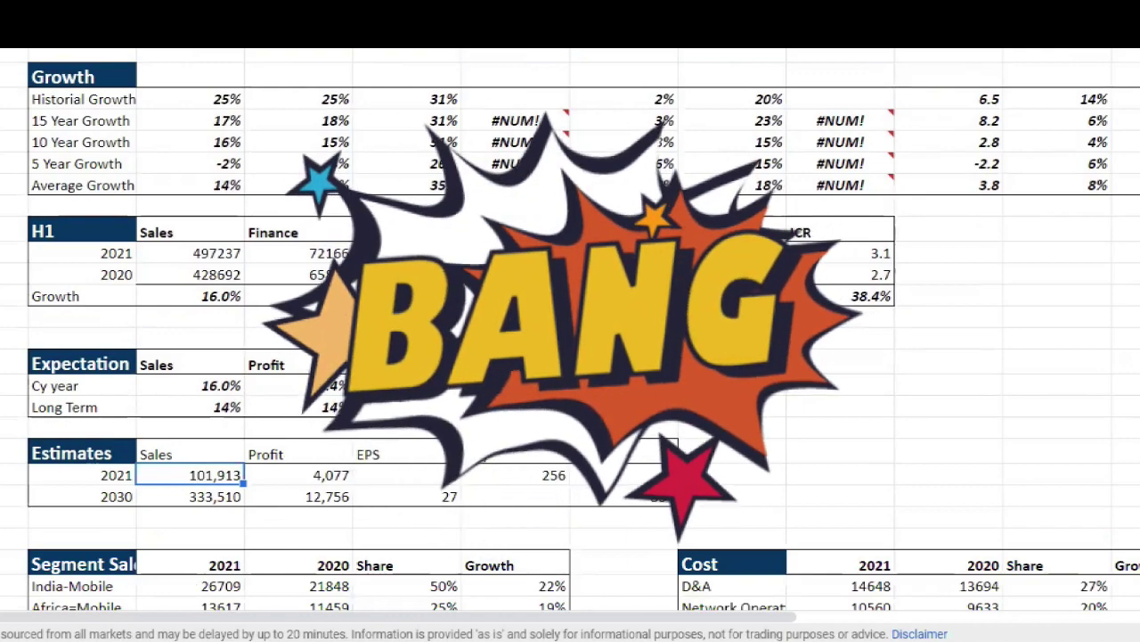
# Compare the 2016 and 2015 yearly sales with the 2021 sales estimate
pyautogui.scroll(3, 150, 286)
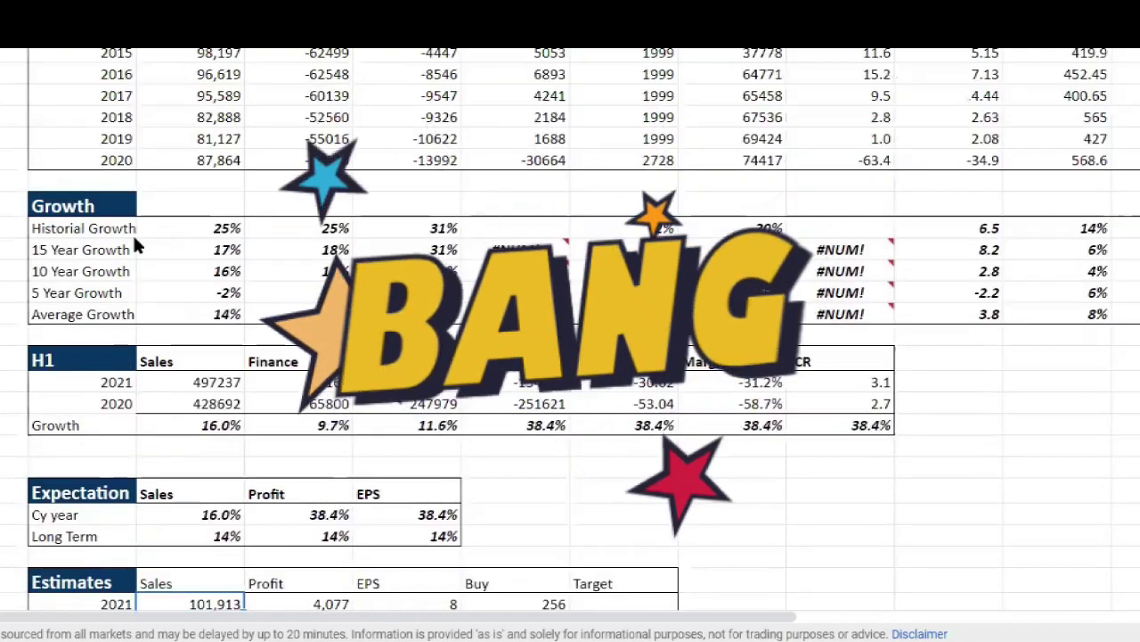
pyautogui.click(220, 141)
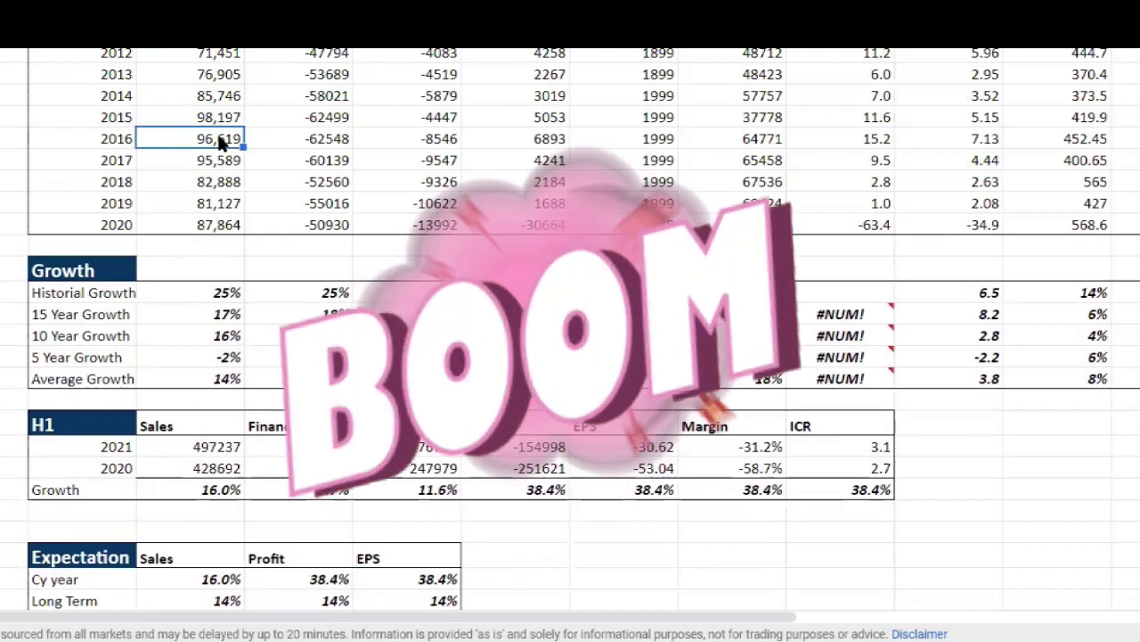
pyautogui.click(224, 114)
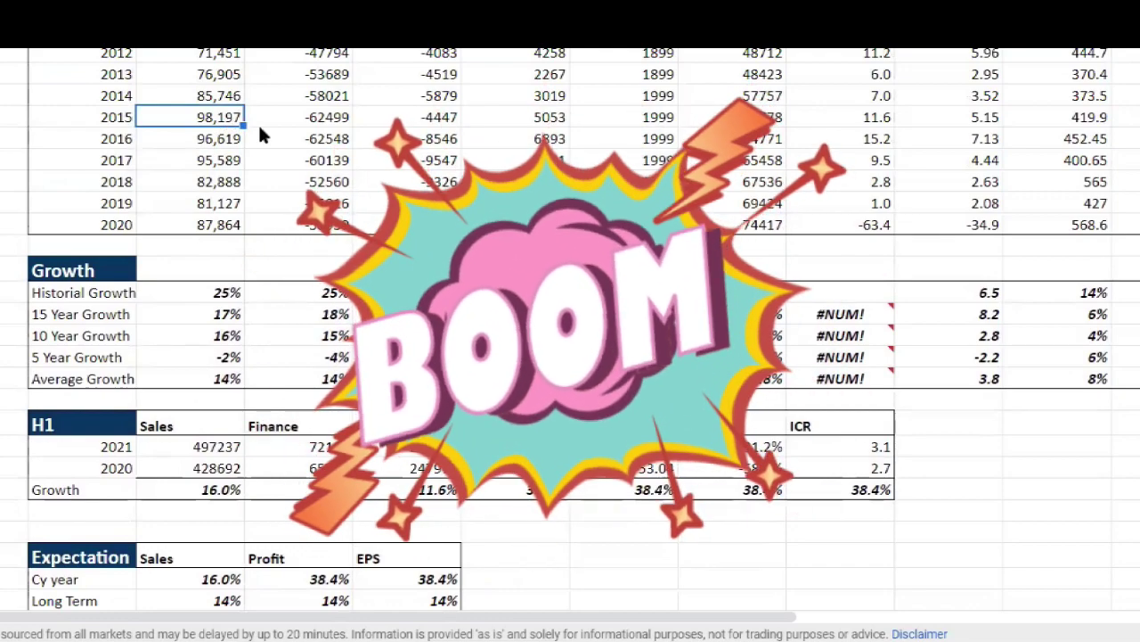
pyautogui.scroll(-1, 258, 123)
pyautogui.scroll(-1, 279, 186)
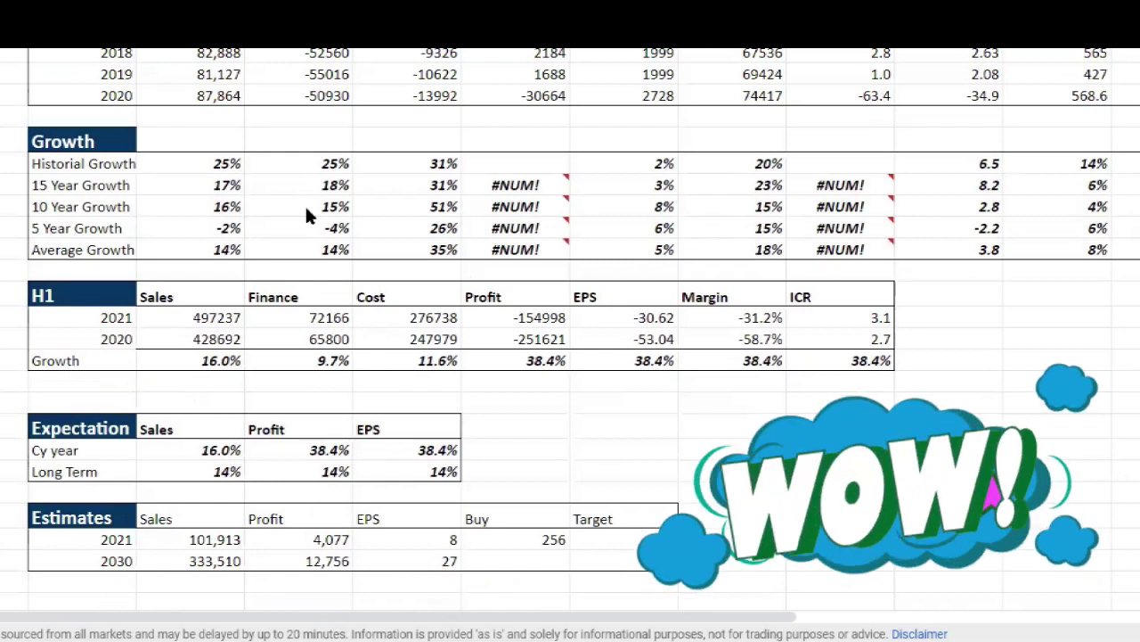
pyautogui.click(230, 540)
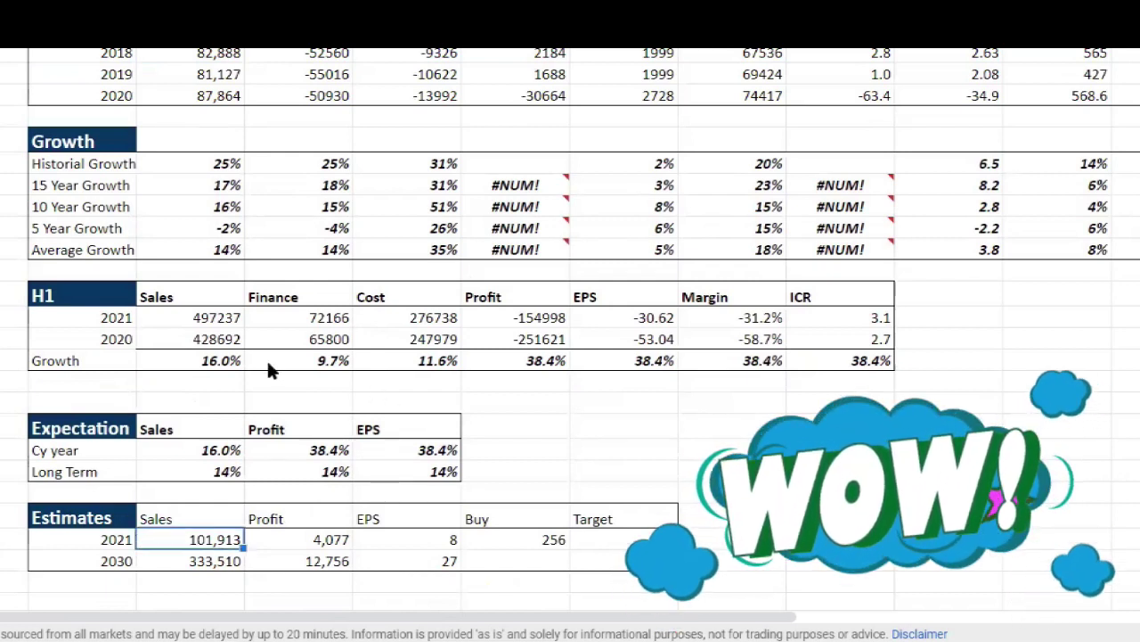
# Compare the 2021 profit estimate with the 2016 yearly profit in the spreadsheet
pyautogui.click(312, 540)
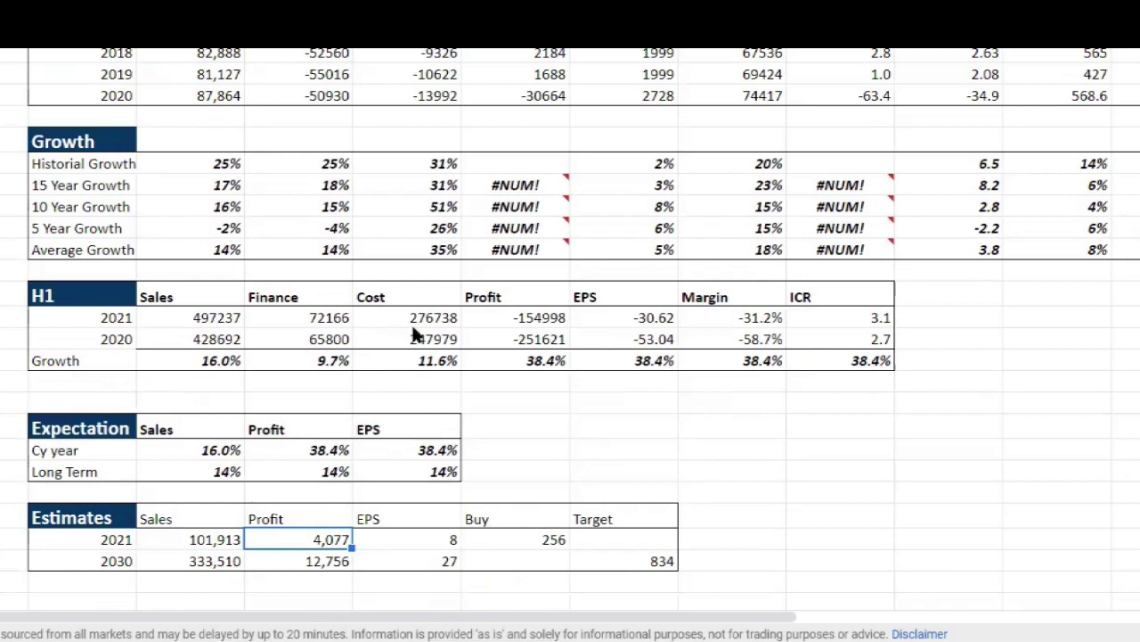
pyautogui.scroll(4, 413, 334)
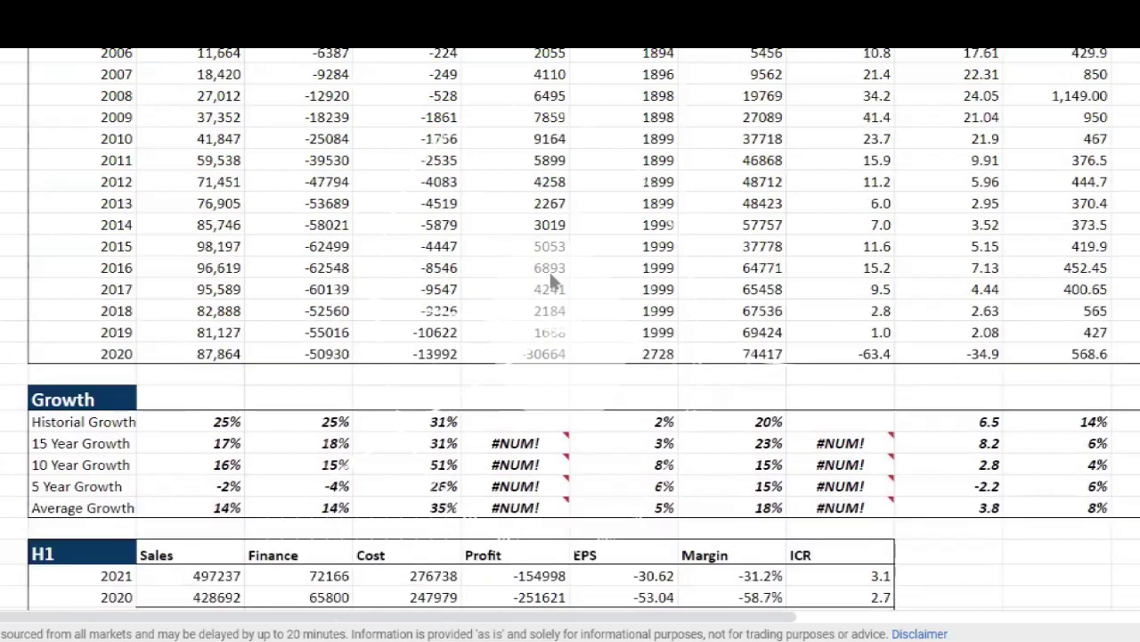
pyautogui.click(560, 269)
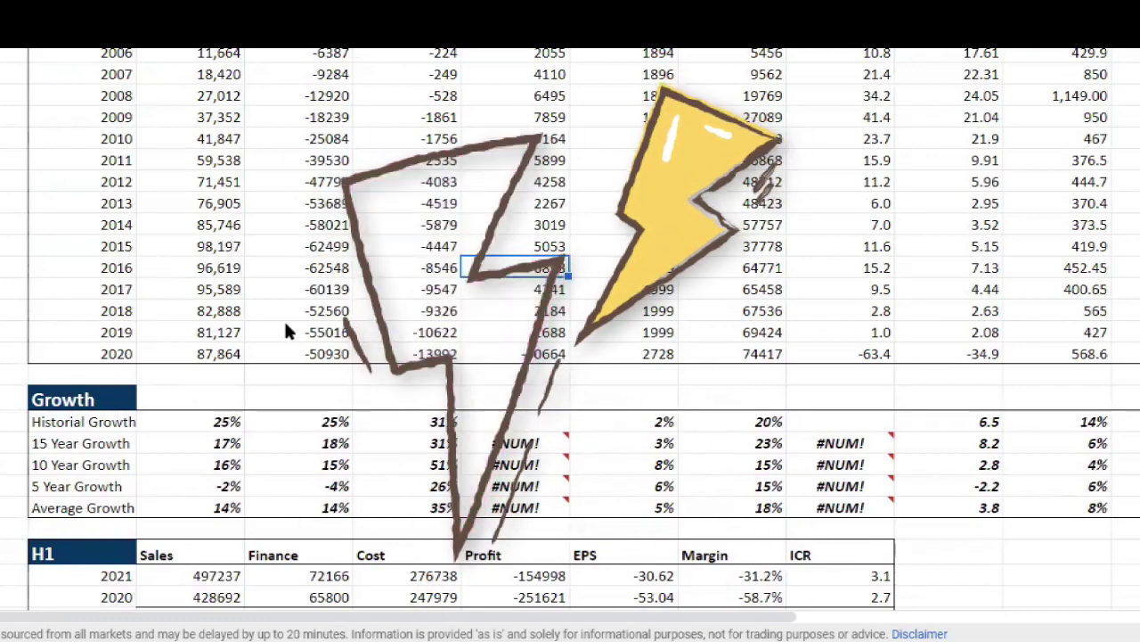
pyautogui.scroll(-4, 409, 273)
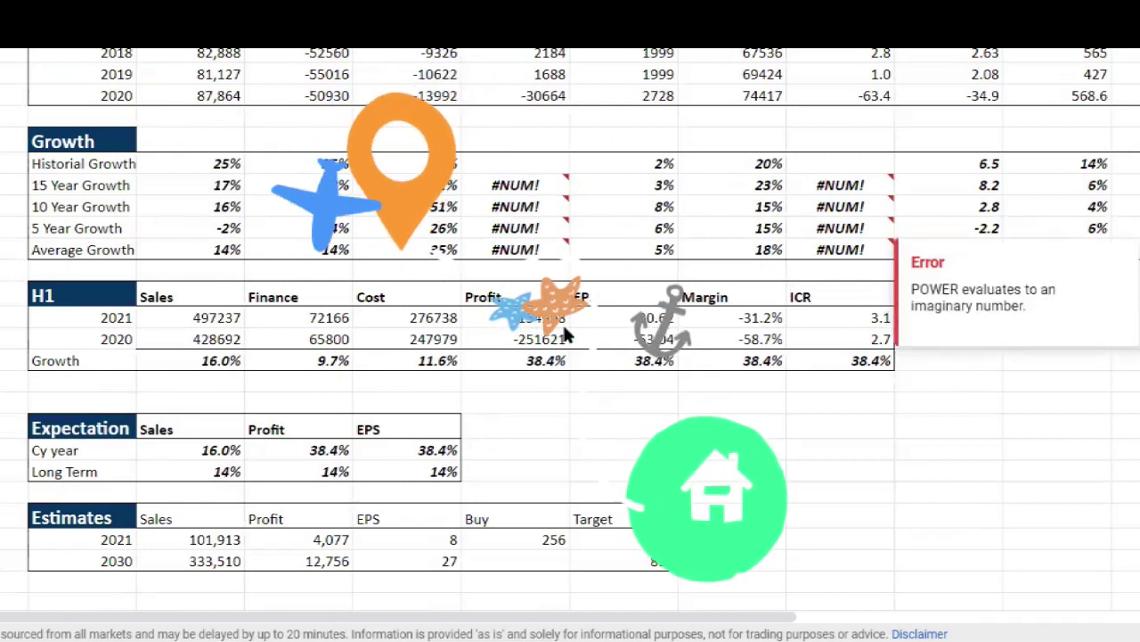
# Check the 2030 profit and sales estimates in the Estimates table
pyautogui.click(343, 560)
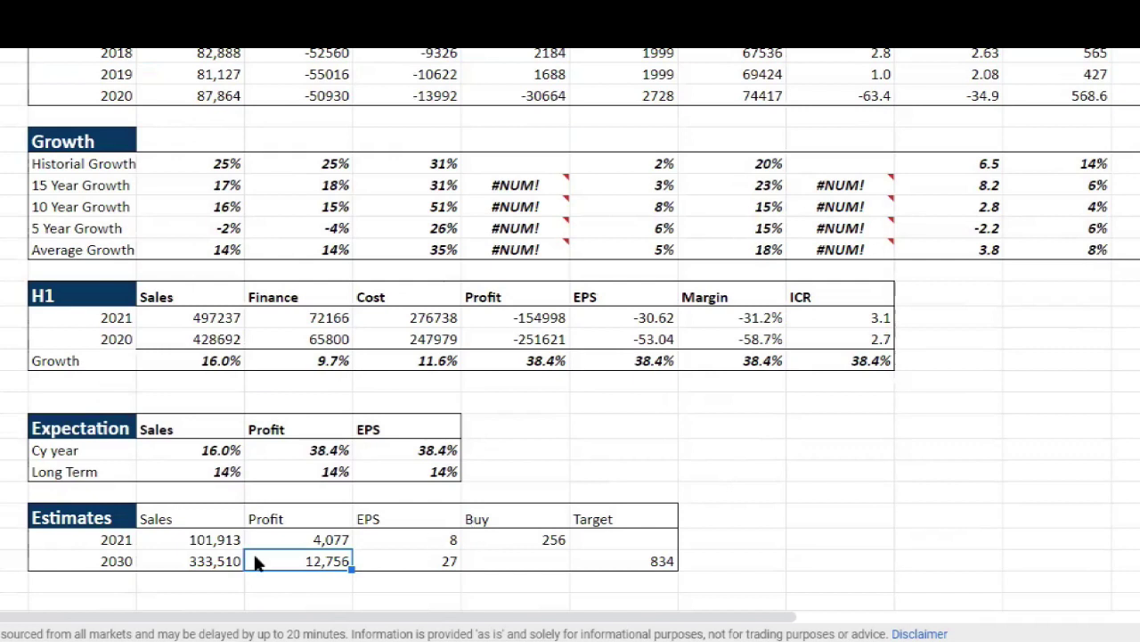
pyautogui.click(100, 562)
pyautogui.click(230, 561)
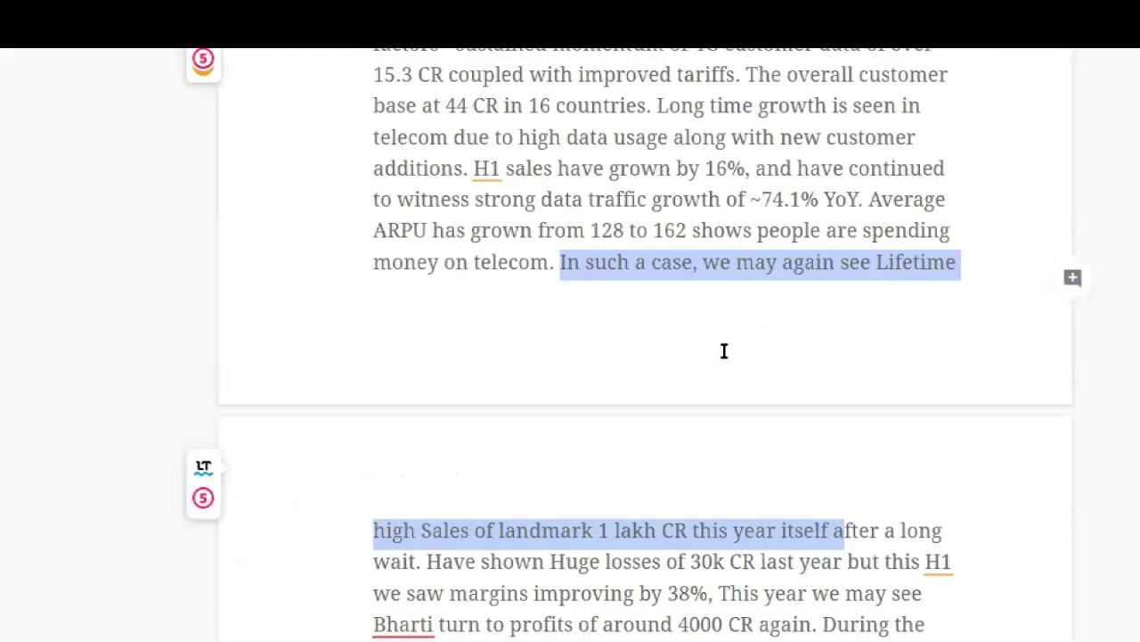
# Return to the report and highlight the sentence on last year's huge losses of 30k CR
pyautogui.scroll(-2, 725, 351)
pyautogui.click(801, 404)
pyautogui.scroll(-1, 802, 403)
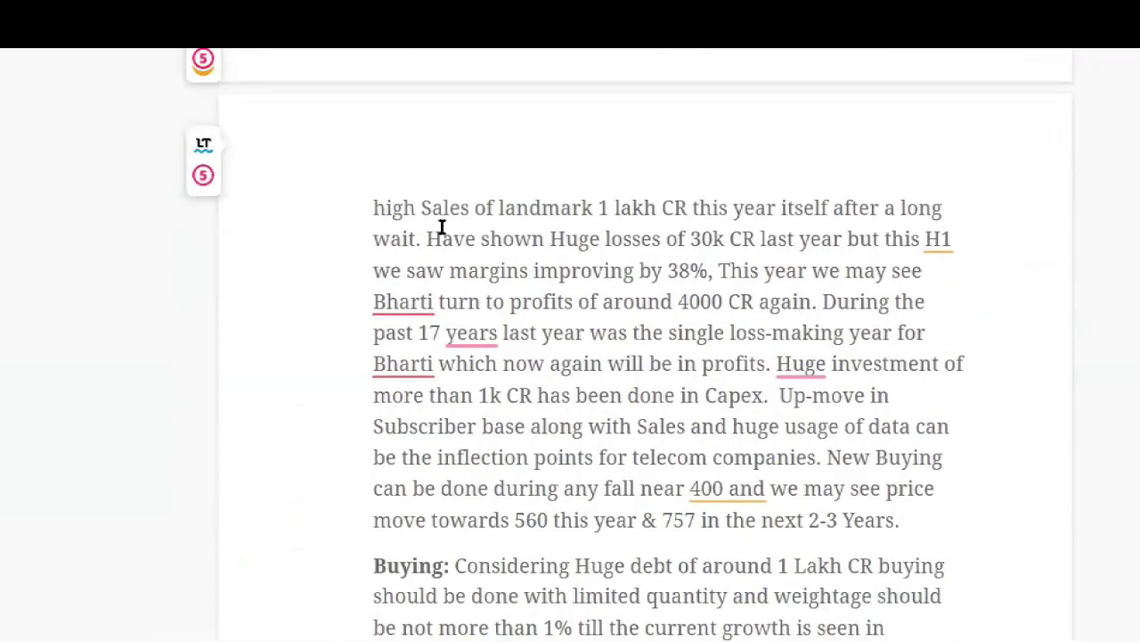
pyautogui.moveTo(429, 238); pyautogui.dragTo(921, 253)
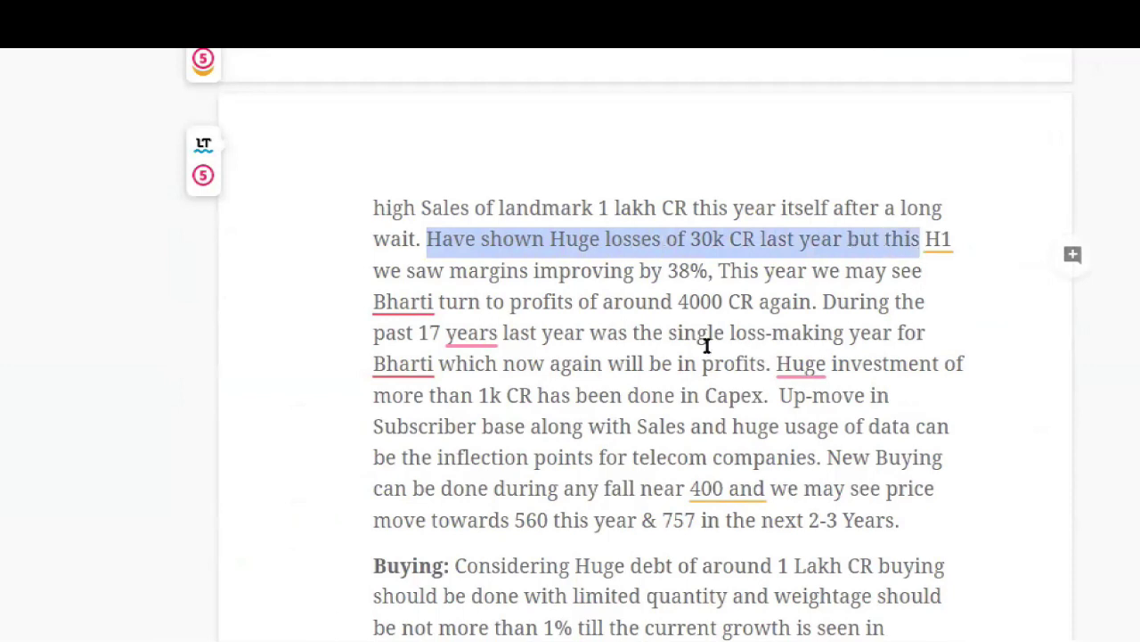
pyautogui.click(709, 337)
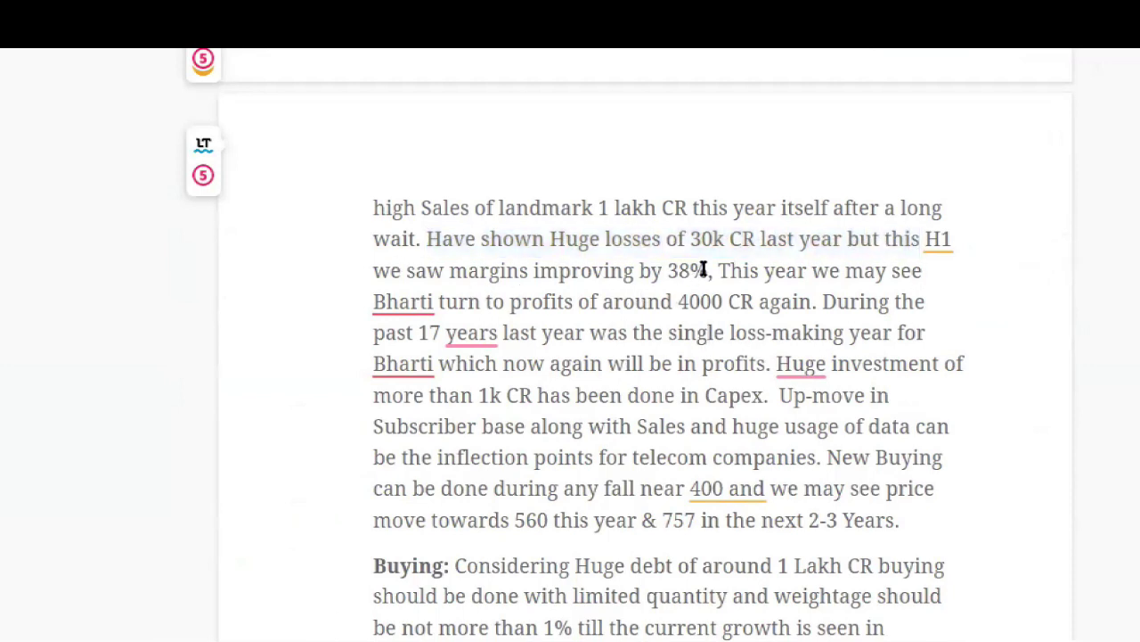
# Highlight the 38% margin improvement in the report, then check the H1 EPS and margin growth in the spreadsheet
pyautogui.moveTo(708, 269); pyautogui.dragTo(670, 267)
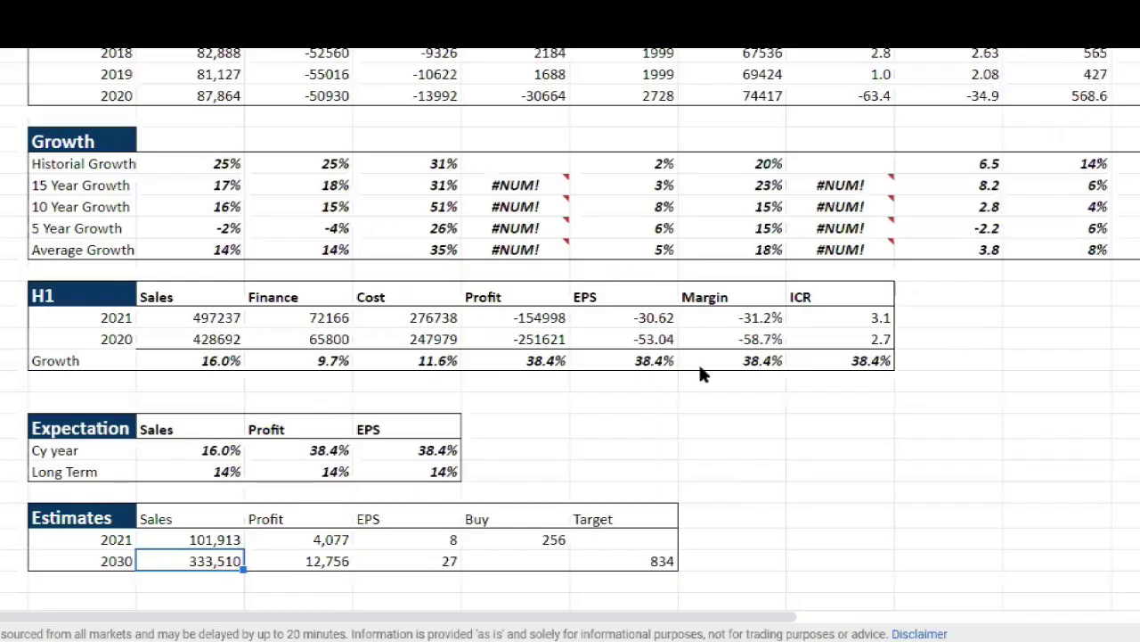
pyautogui.click(675, 359)
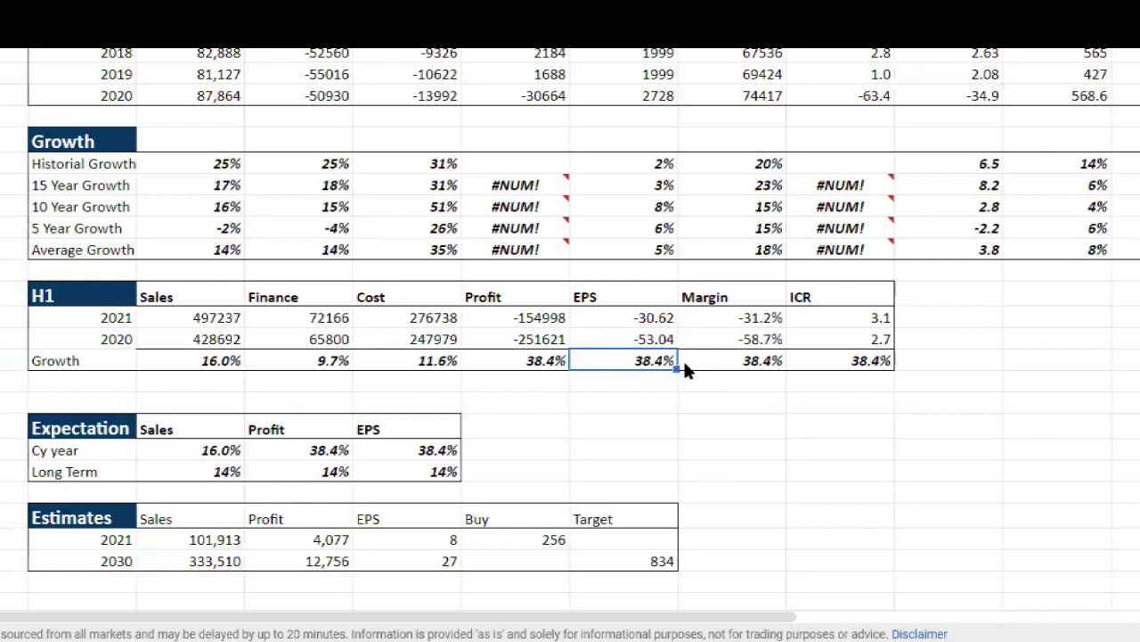
pyautogui.click(762, 360)
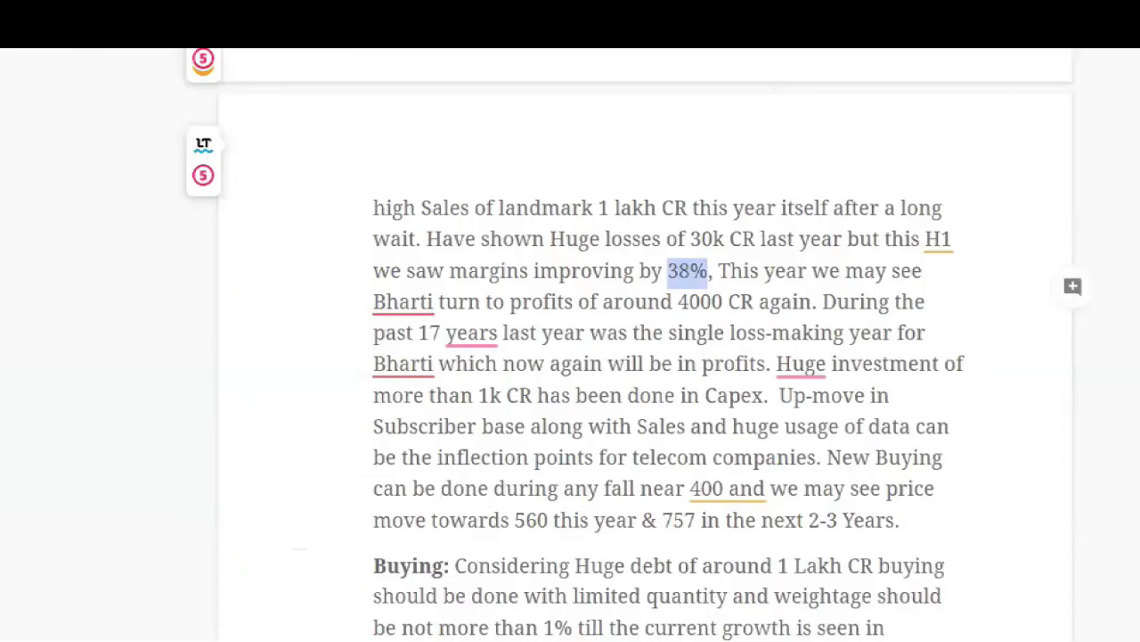
# Highlight the expected return to profits of around 4000 CR and follow the text on the single loss-making year and Capex
pyautogui.click(814, 303)
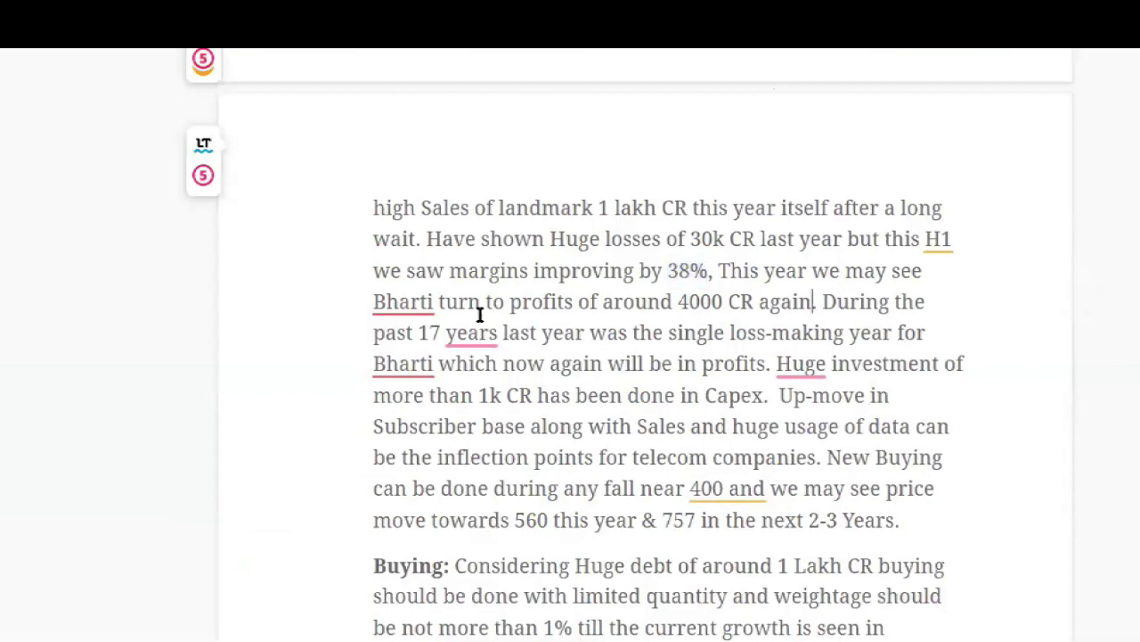
pyautogui.moveTo(679, 303); pyautogui.dragTo(822, 308)
pyautogui.click(726, 395)
pyautogui.click(700, 335)
pyautogui.click(571, 408)
pyautogui.click(776, 457)
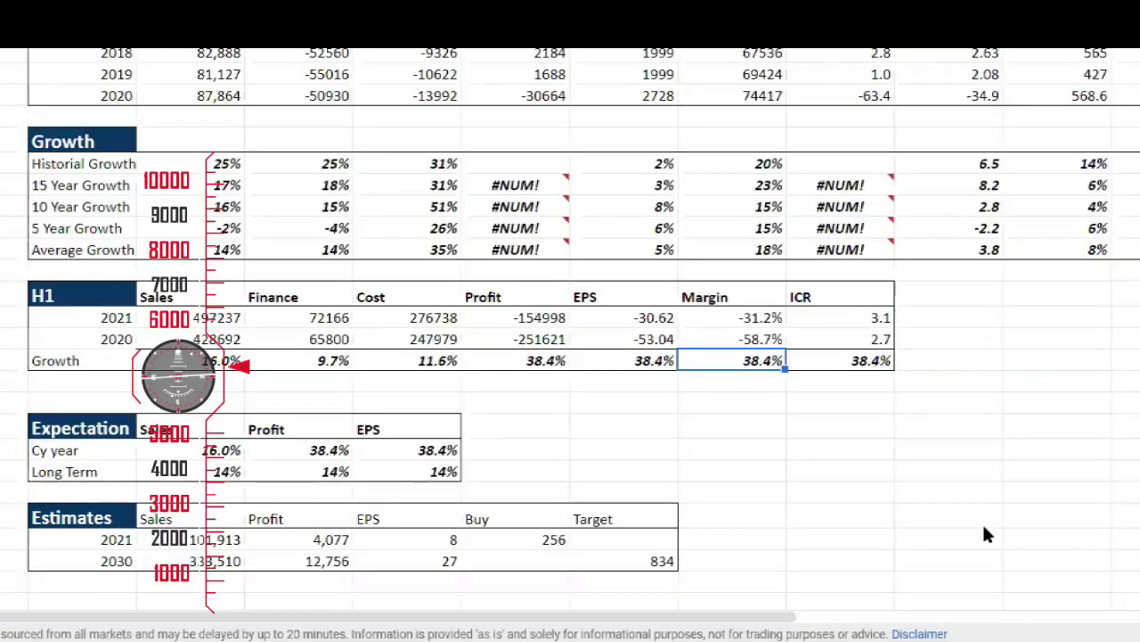
# Examine the D&A row of the Cost table in the spreadsheet, including its 2021 amount and share
pyautogui.scroll(-4, 771, 391)
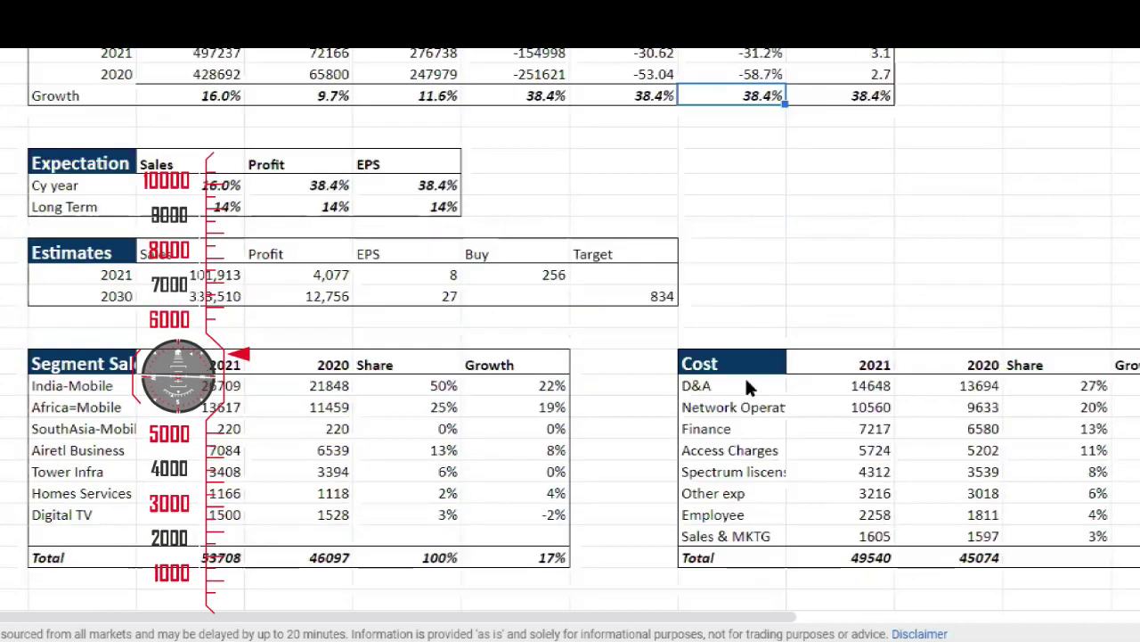
pyautogui.click(726, 380)
pyautogui.click(1087, 393)
pyautogui.click(870, 385)
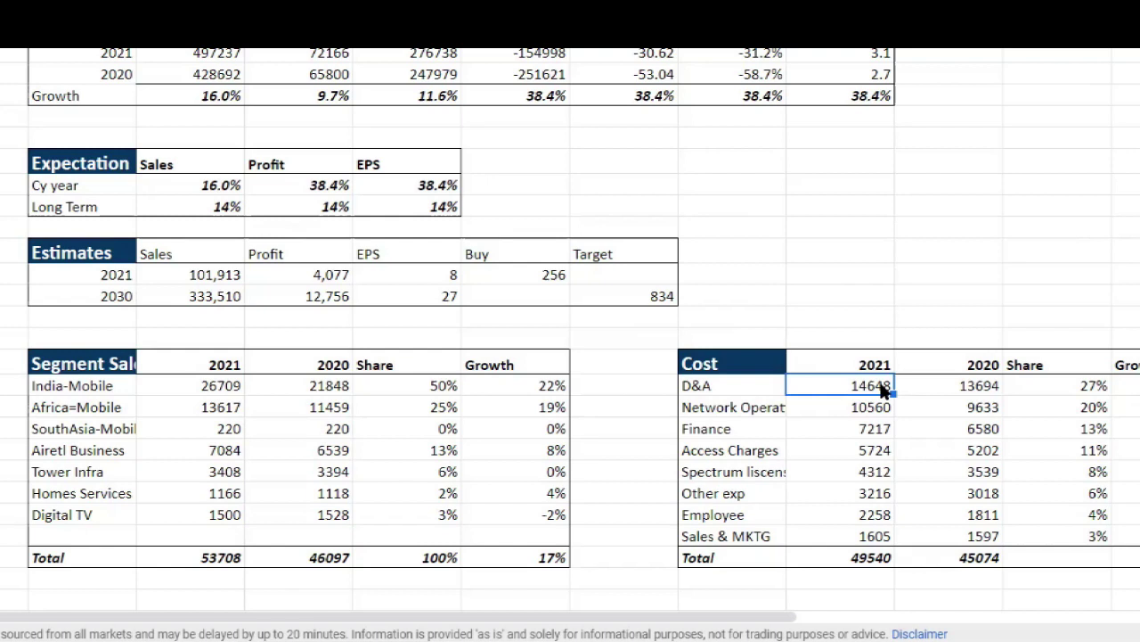
pyautogui.moveTo(752, 393); pyautogui.dragTo(843, 391)
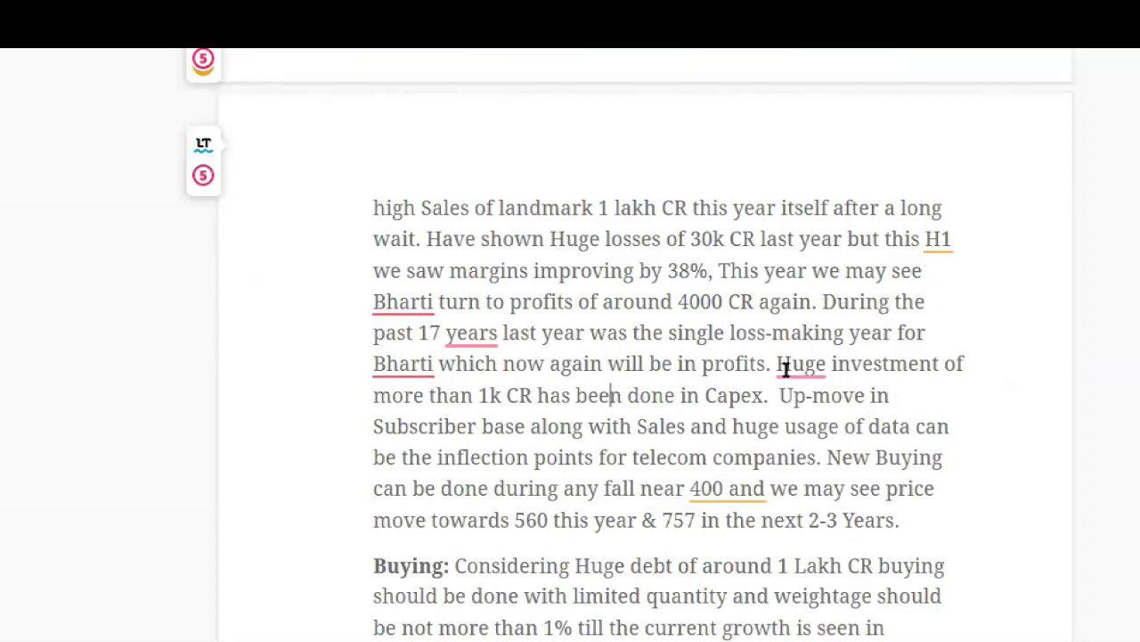
# Highlight the 1k CR Capex investment in the report and the passage on the up-move in subscriber base
pyautogui.click(482, 396)
pyautogui.moveTo(482, 396); pyautogui.dragTo(531, 396)
pyautogui.click(775, 396)
pyautogui.keyDown('shift'); pyautogui.click(885, 417); pyautogui.keyUp('shift')
pyautogui.click(579, 433)
pyautogui.scroll(-1, 579, 434)
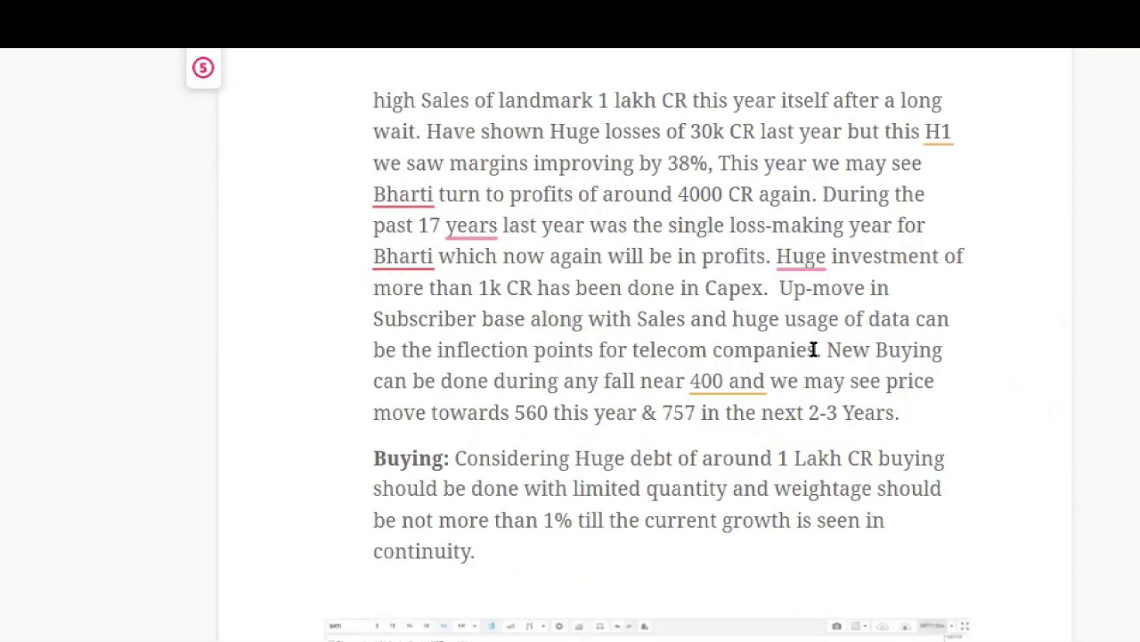
# Highlight the New Buying recommendation and point out the 400 entry level
pyautogui.moveTo(828, 352); pyautogui.dragTo(948, 364)
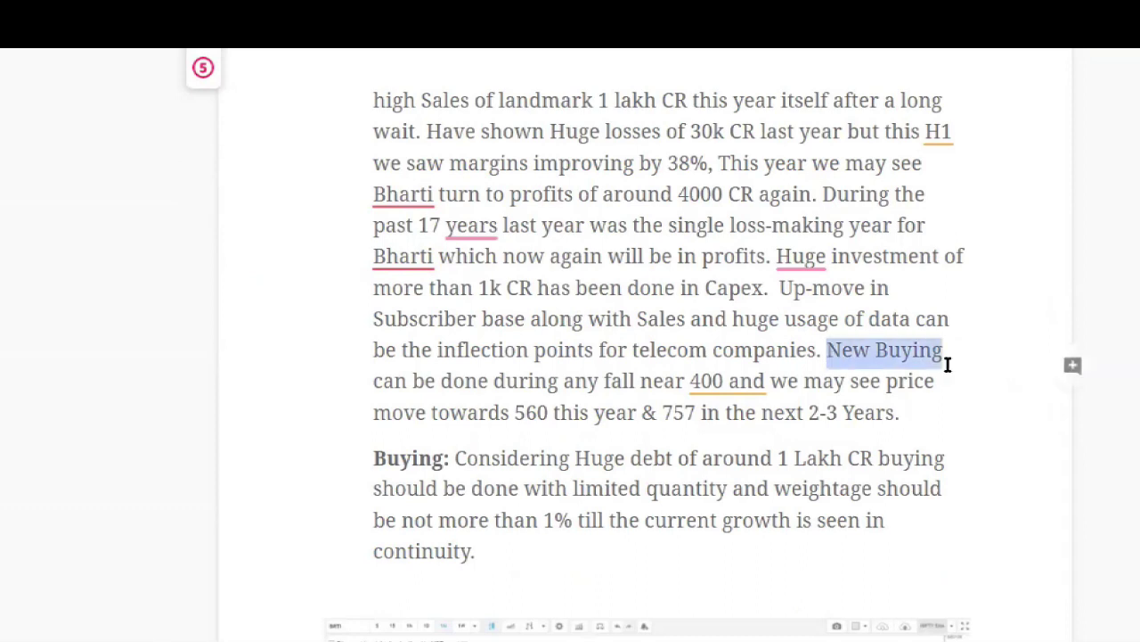
pyautogui.click(517, 413)
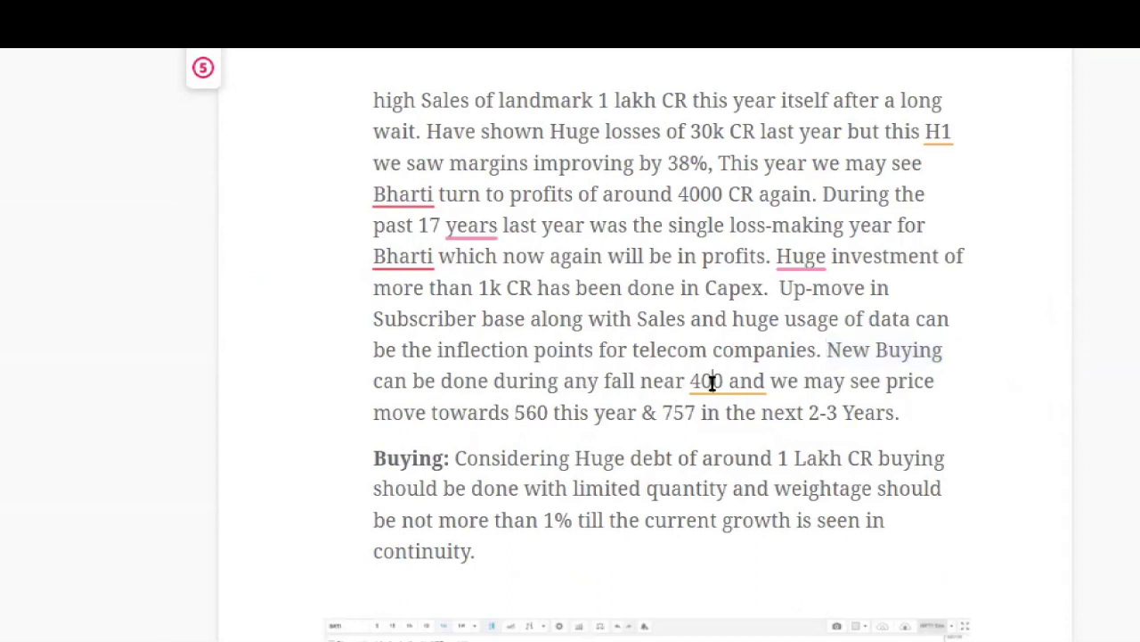
pyautogui.click(712, 381)
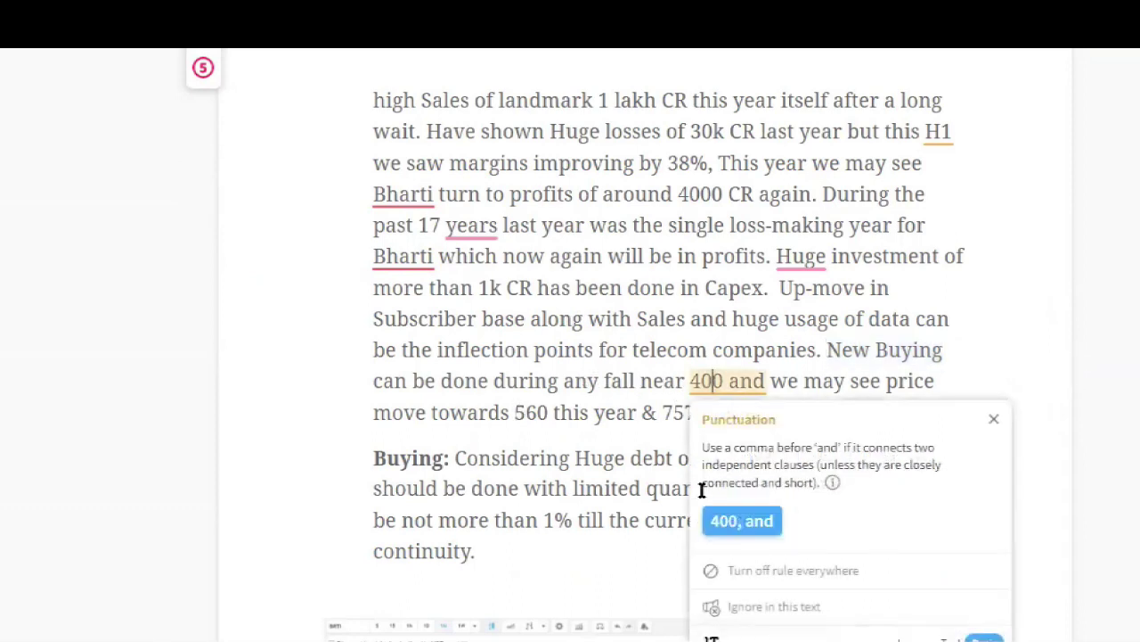
pyautogui.click(571, 417)
# Highlight the price target of 560 for this year and 757 in the next 2-3 years
pyautogui.scroll(-3, 856, 438)
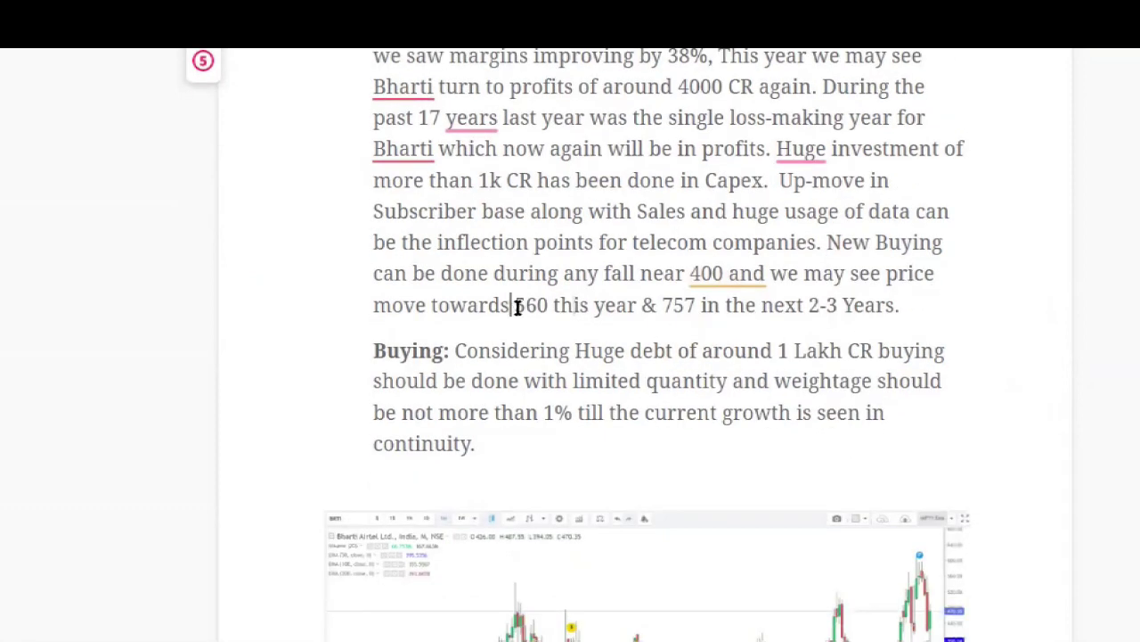
pyautogui.moveTo(515, 308); pyautogui.dragTo(546, 309)
pyautogui.scroll(-2, 790, 343)
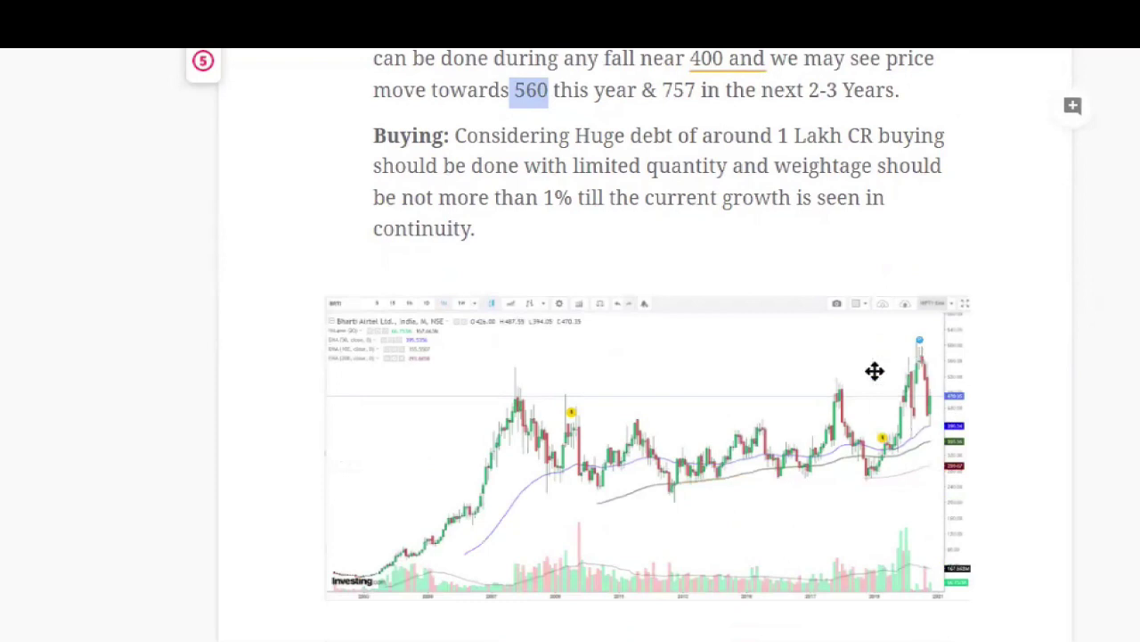
pyautogui.scroll(1, 668, 297)
pyautogui.moveTo(663, 196); pyautogui.dragTo(888, 197)
pyautogui.click(880, 243)
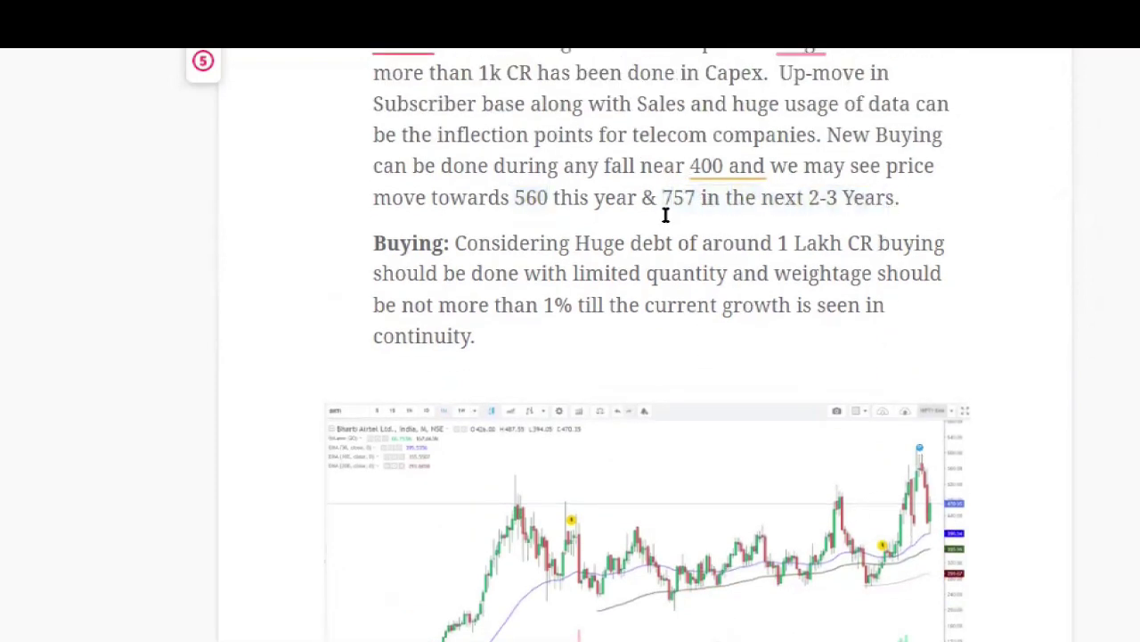
# Highlight the Buying paragraph on huge debt, limited quantity and a maximum weightage of 1%
pyautogui.scroll(-1, 665, 215)
pyautogui.moveTo(456, 135); pyautogui.dragTo(579, 201)
pyautogui.click(680, 198)
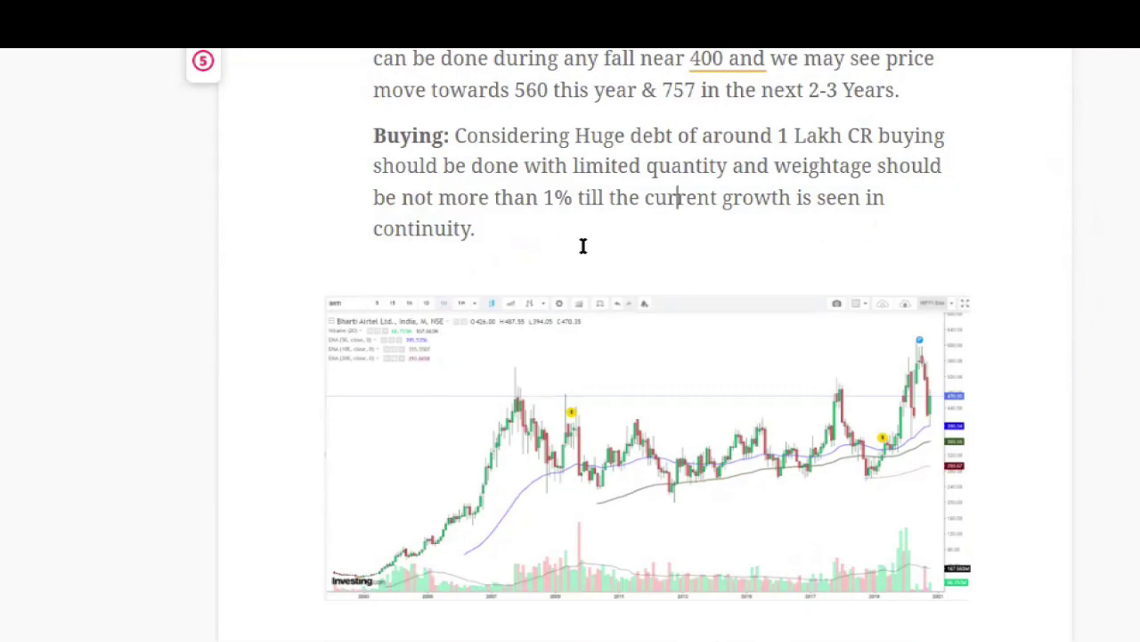
pyautogui.moveTo(484, 228); pyautogui.dragTo(456, 138)
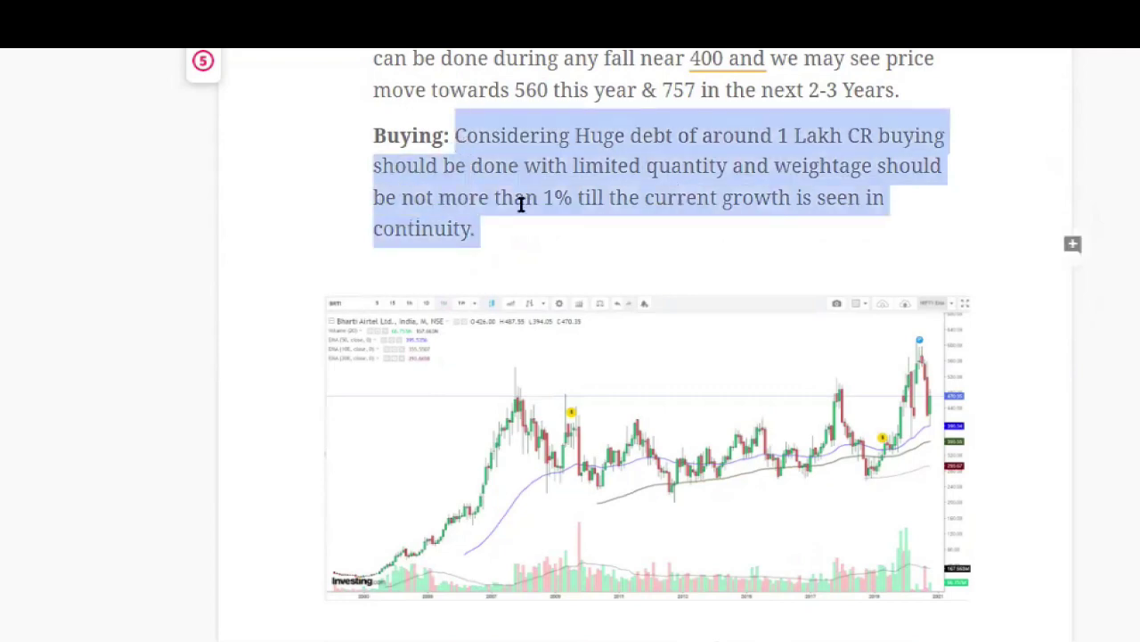
# Look over the disclosure and link at the report's end, and return to the company background text
pyautogui.scroll(-5, 704, 274)
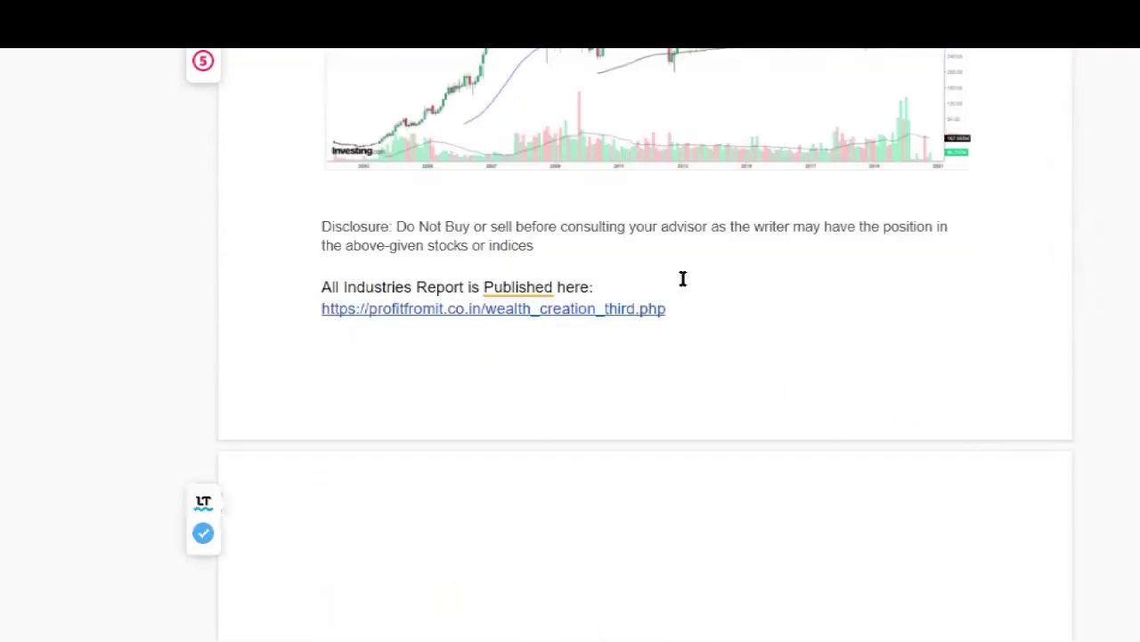
pyautogui.scroll(9, 683, 277)
pyautogui.scroll(5, 682, 280)
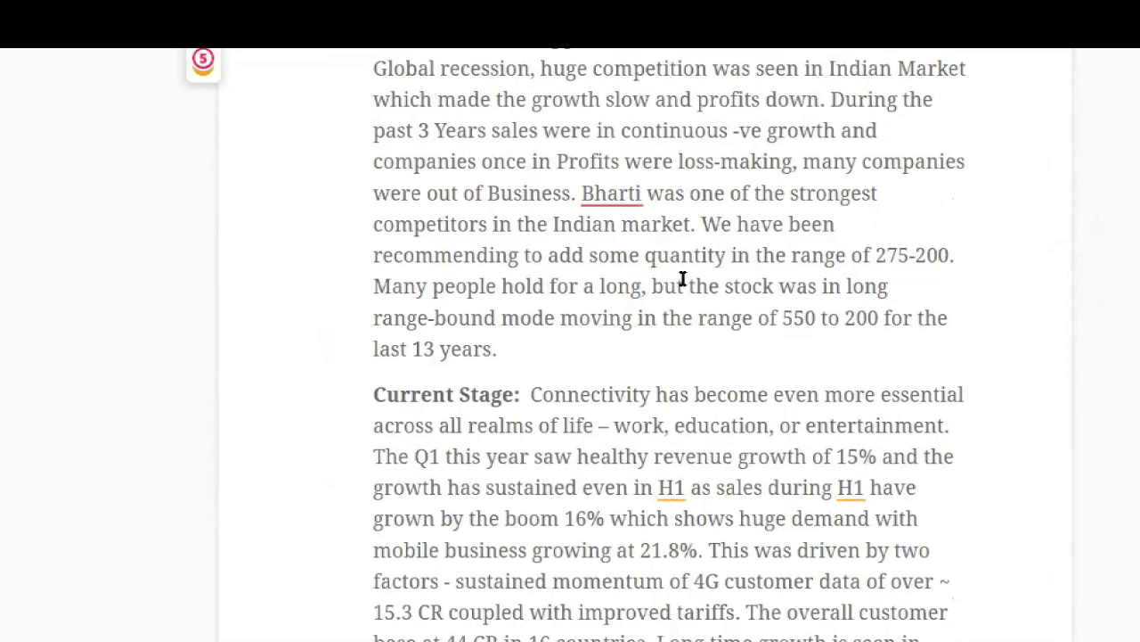
pyautogui.scroll(4, 682, 280)
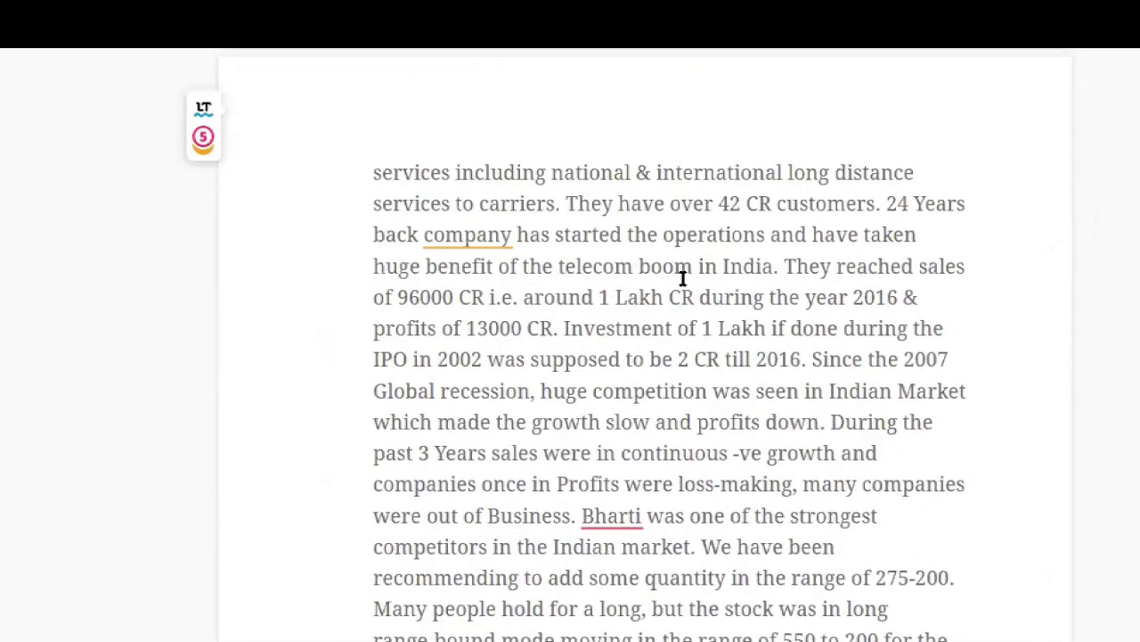